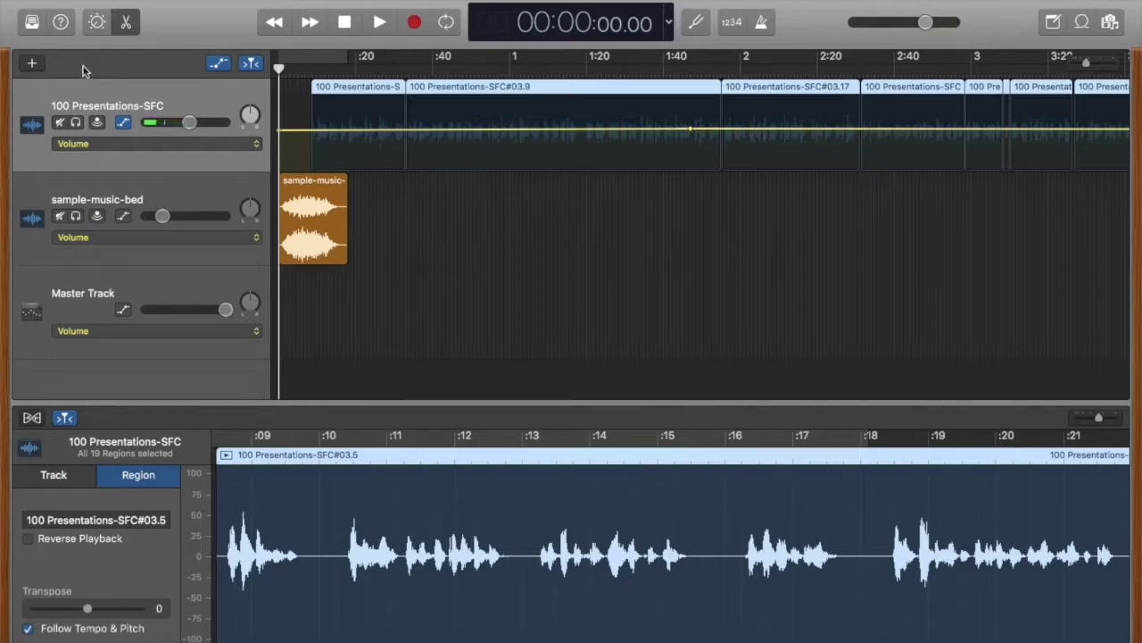
# - Create a new microphone audio track using Input 1
pyautogui.click(31, 65)
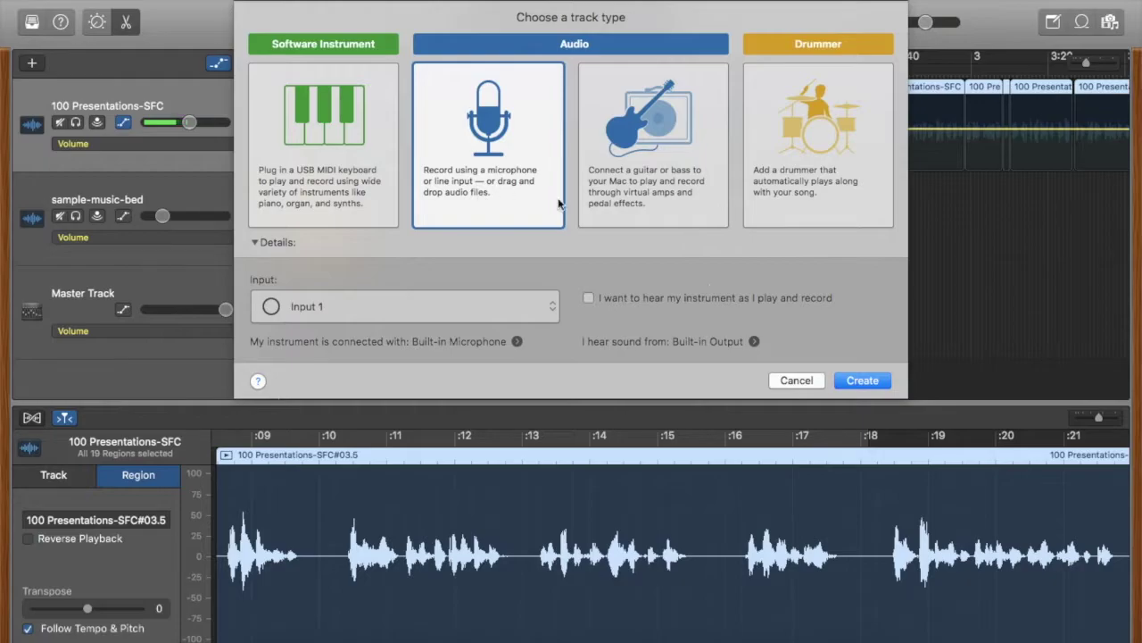
pyautogui.click(864, 381)
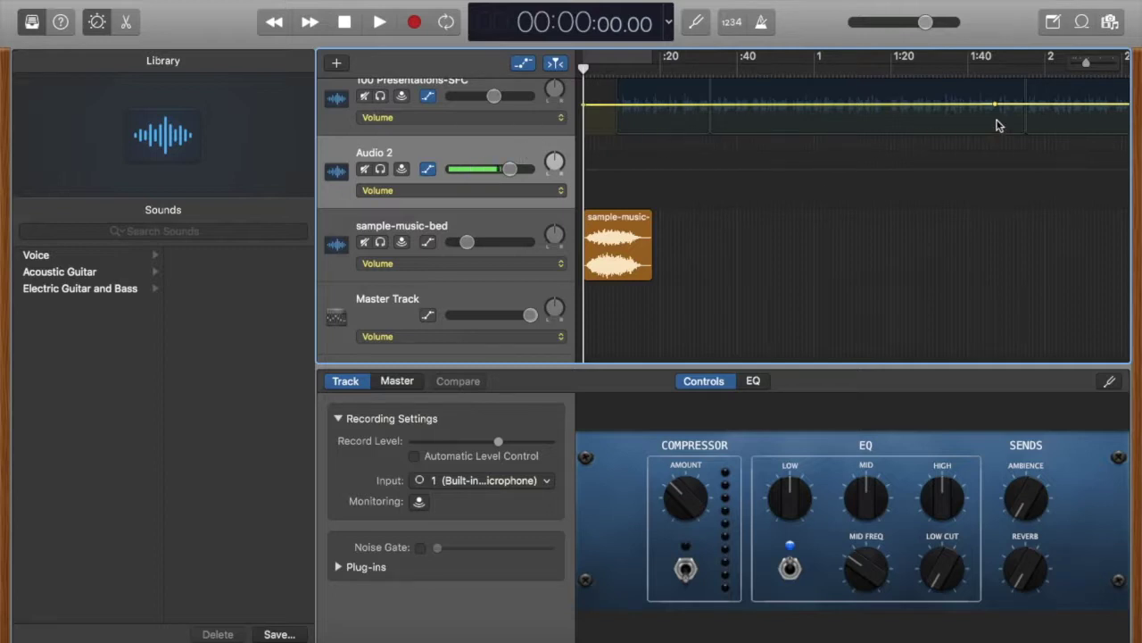
# - Show the project's Note Pad and paste the copied teaching script into it
pyautogui.click(1054, 22)
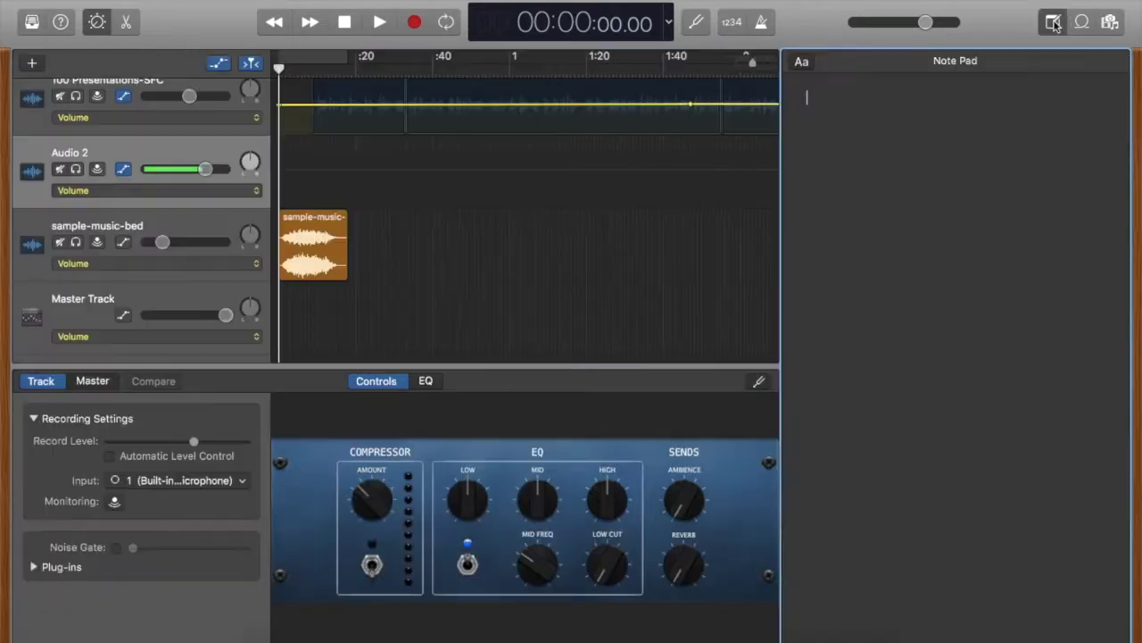
pyautogui.click(823, 120)
pyautogui.press('super+v')
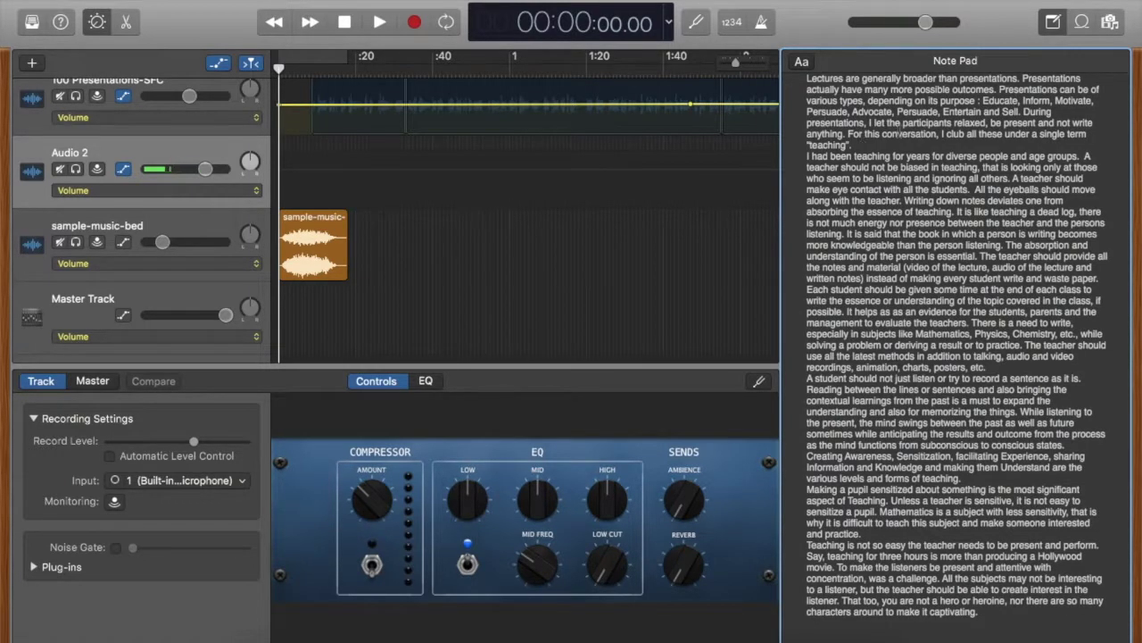
# - Set the script's opening text in the Note Pad, through the line ending in "teaching", to font size 18
pyautogui.click(868, 138)
pyautogui.moveTo(859, 147); pyautogui.dragTo(802, 62)
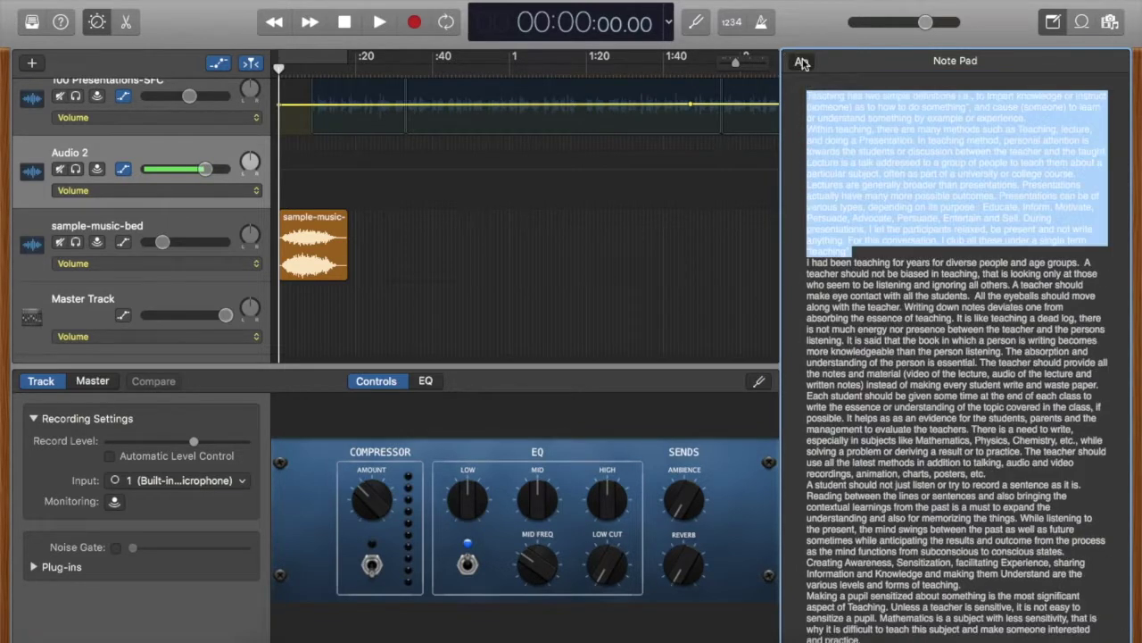
pyautogui.click(801, 61)
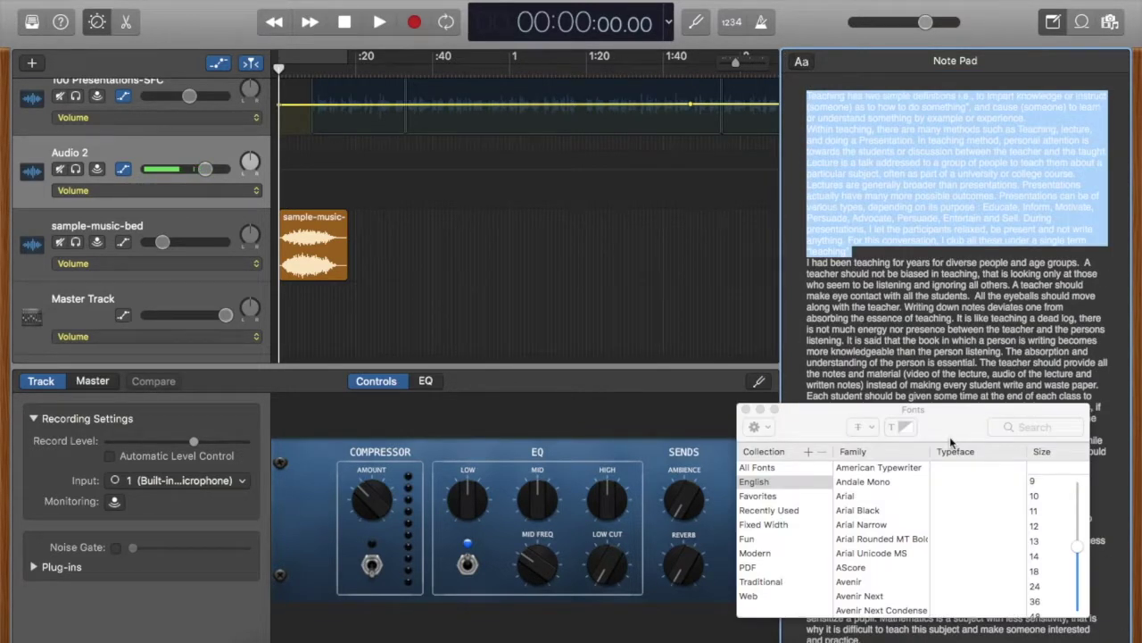
pyautogui.click(1040, 572)
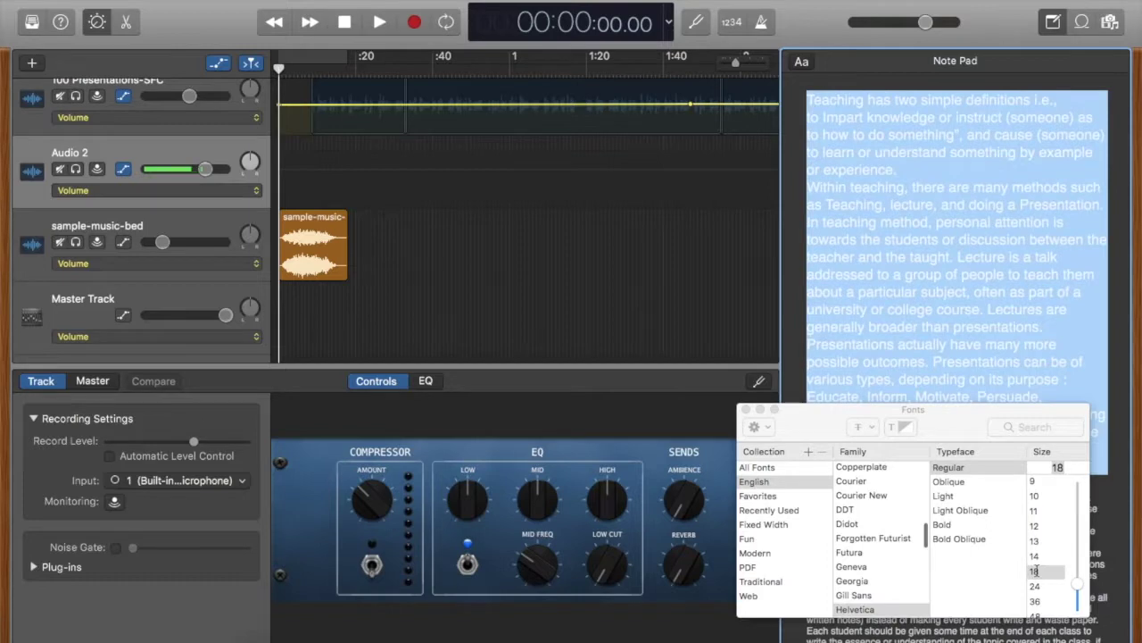
pyautogui.click(956, 237)
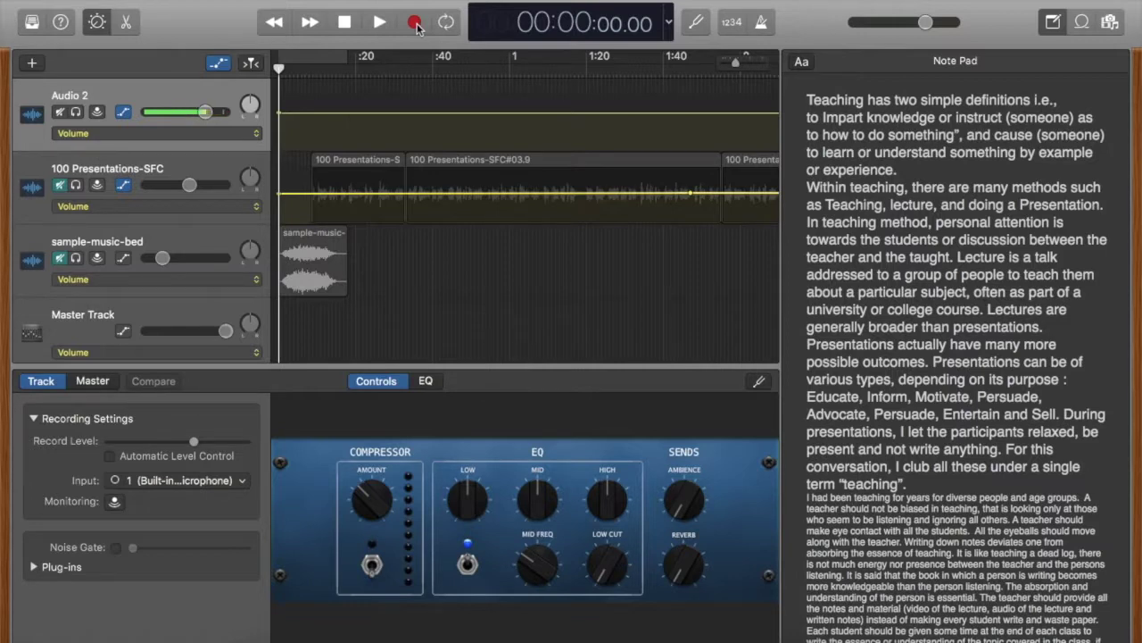
# - Start recording the narration on the Audio 2 track
pyautogui.click(415, 24)
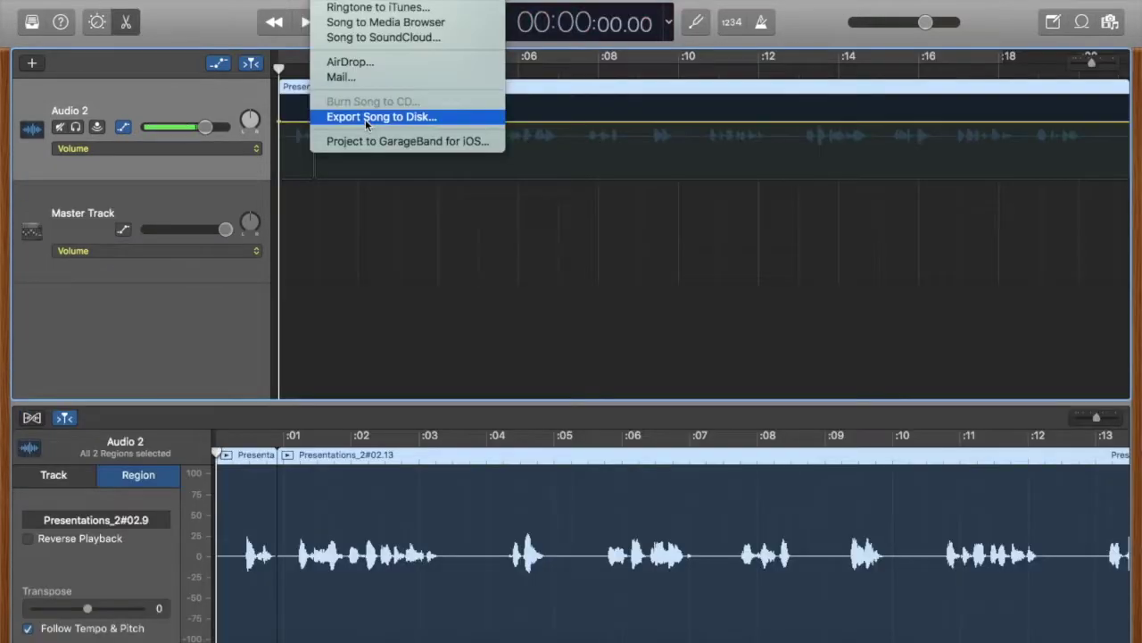
# - Export the song to disk in the Teaching folder as an MP3 at Medium Quality (128 kBit/s)
pyautogui.click(366, 117)
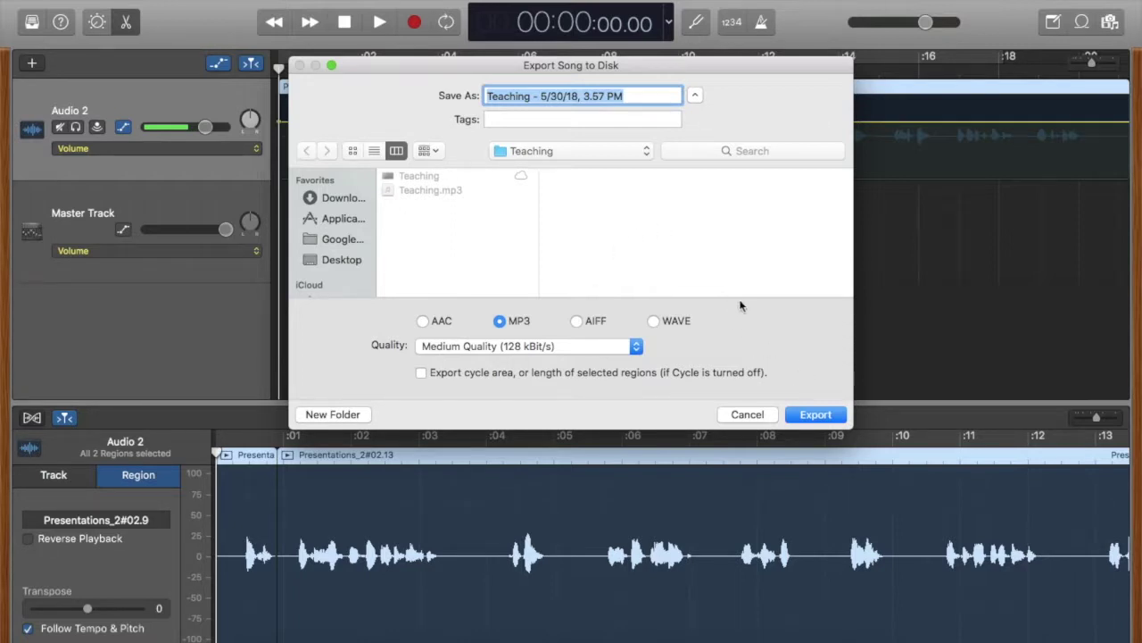
pyautogui.click(814, 416)
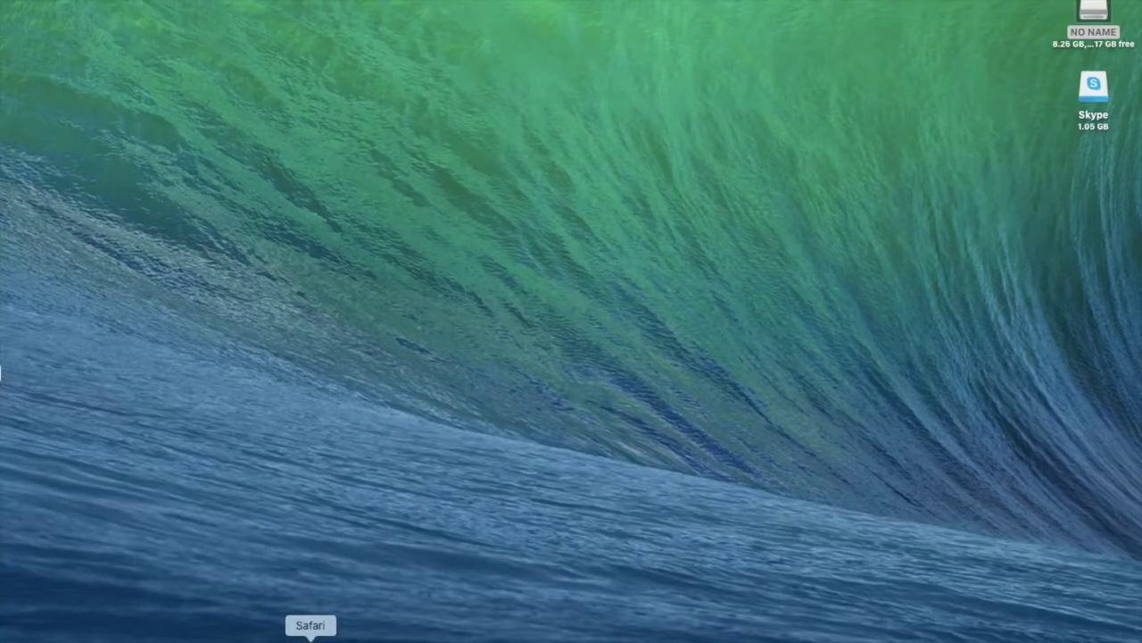
# - Switch to Safari and open the file uploader on the Internet Archive site
pyautogui.click(311, 635)
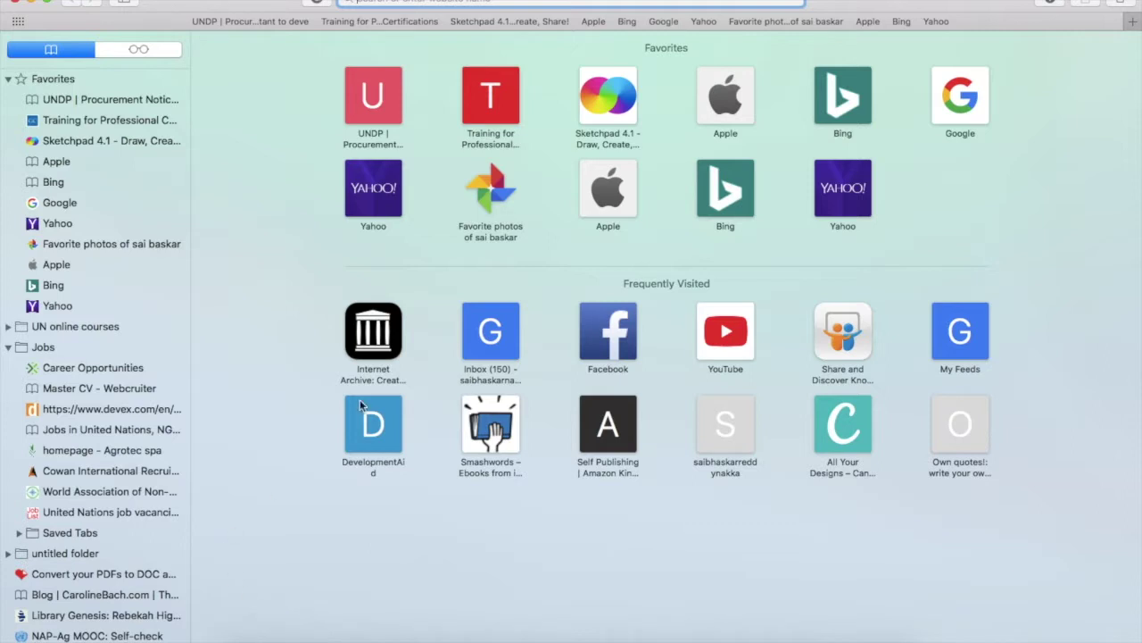
pyautogui.click(367, 344)
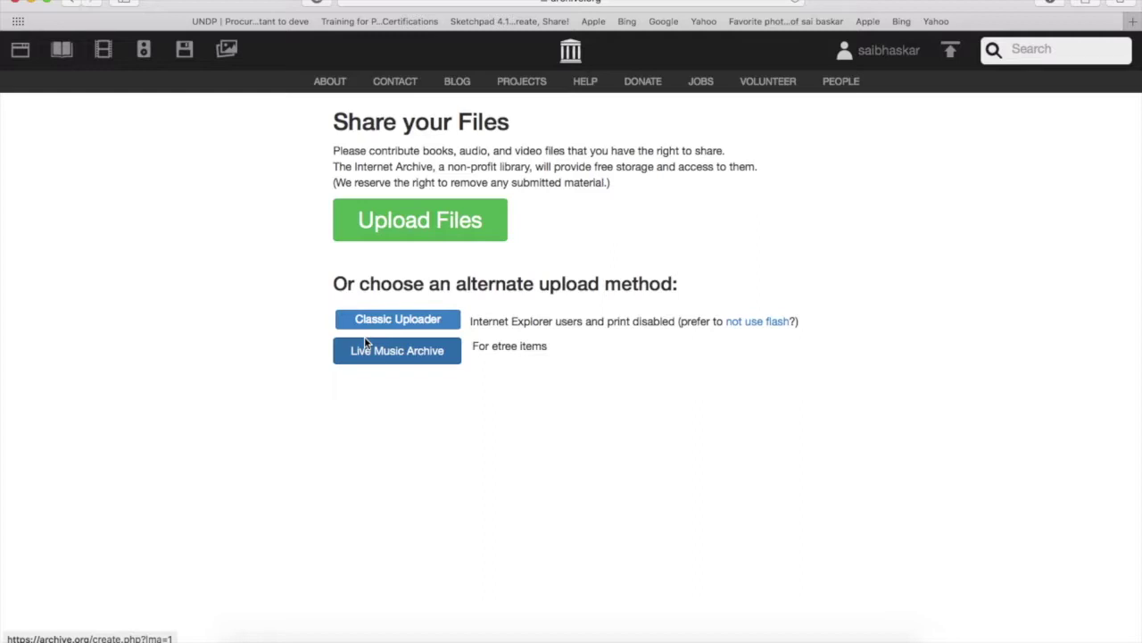
pyautogui.click(365, 340)
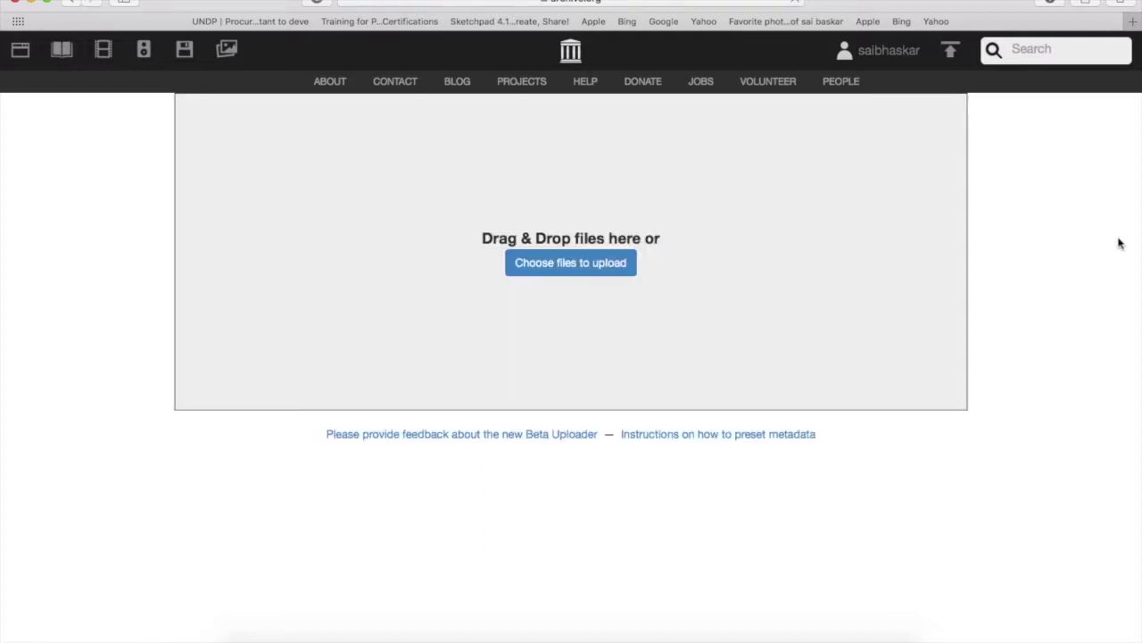
# - Narrow the browser window to free desktop space and open the Documents folder in Finder
pyautogui.moveTo(1138, 210); pyautogui.dragTo(762, 262)
pyautogui.click(862, 161)
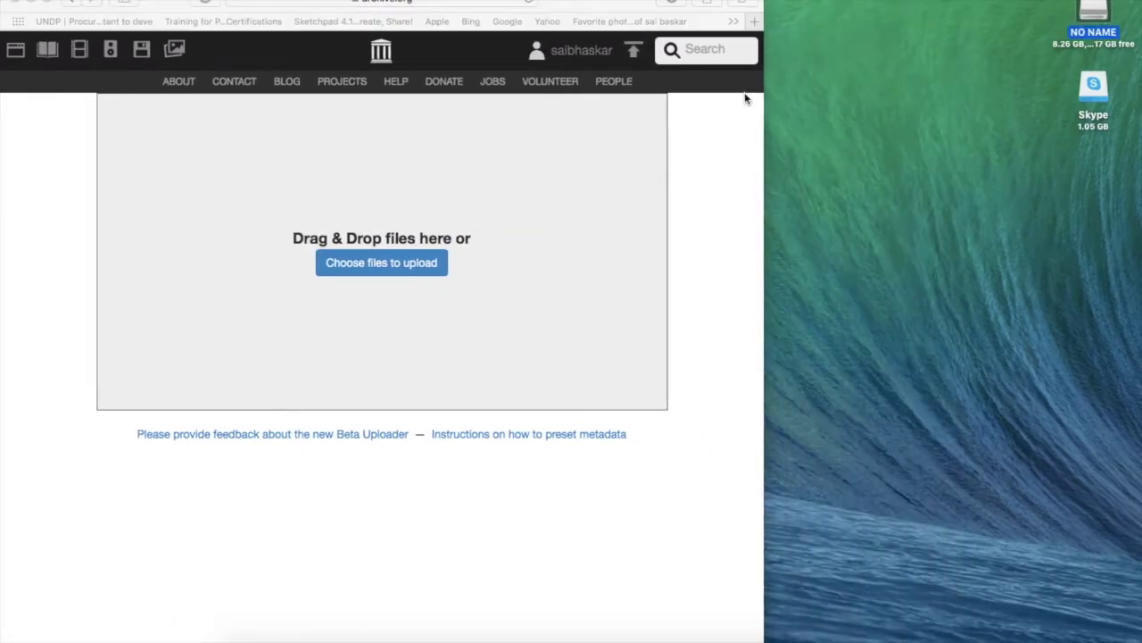
pyautogui.click(213, 2)
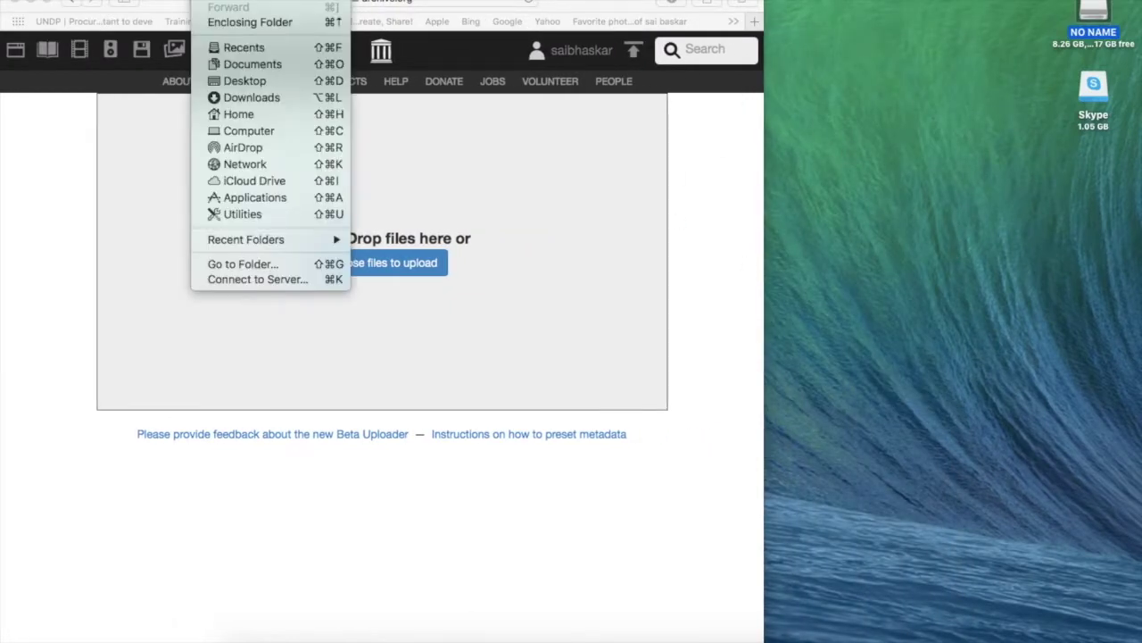
pyautogui.click(242, 65)
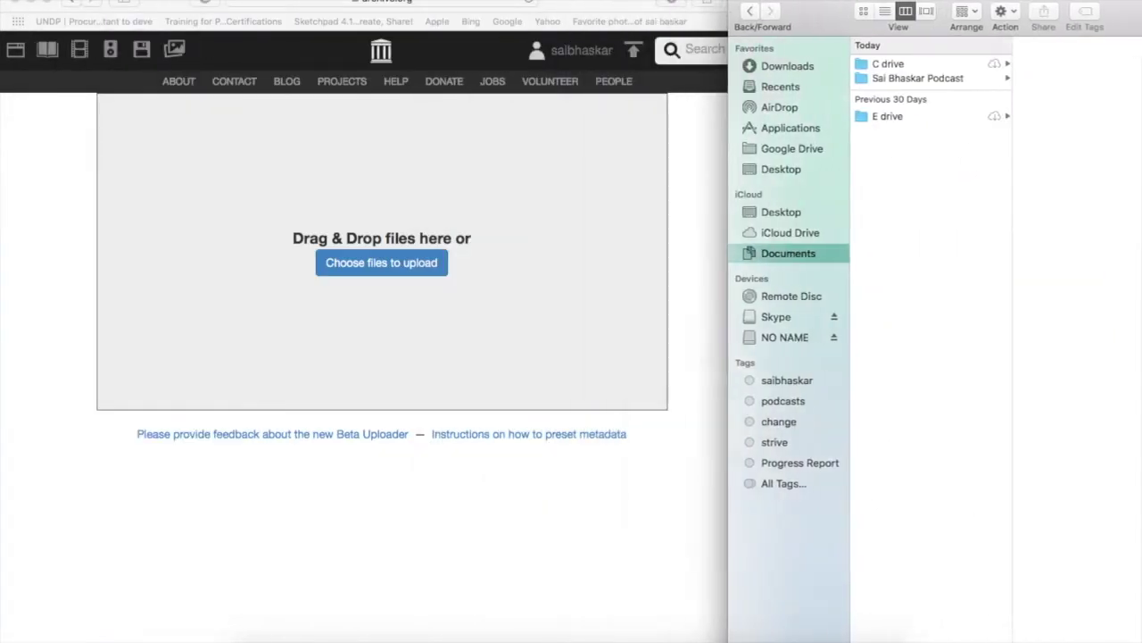
# - Add the Teaching MP3 from the podcast folder's Teaching subfolder to the Internet Archive upload
pyautogui.click(948, 78)
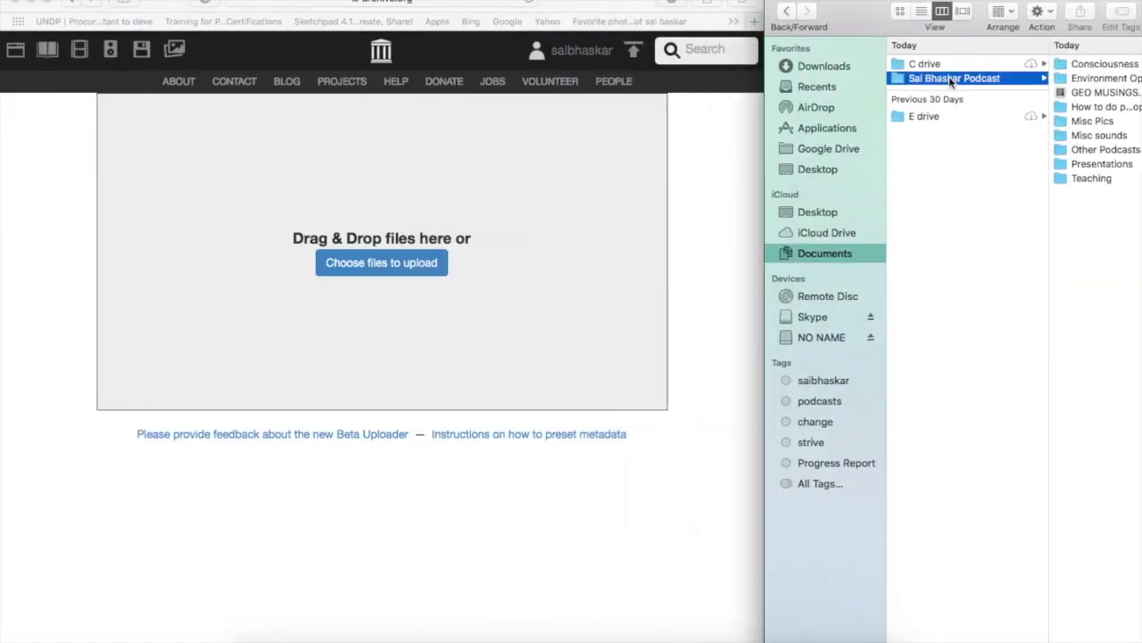
pyautogui.click(1100, 178)
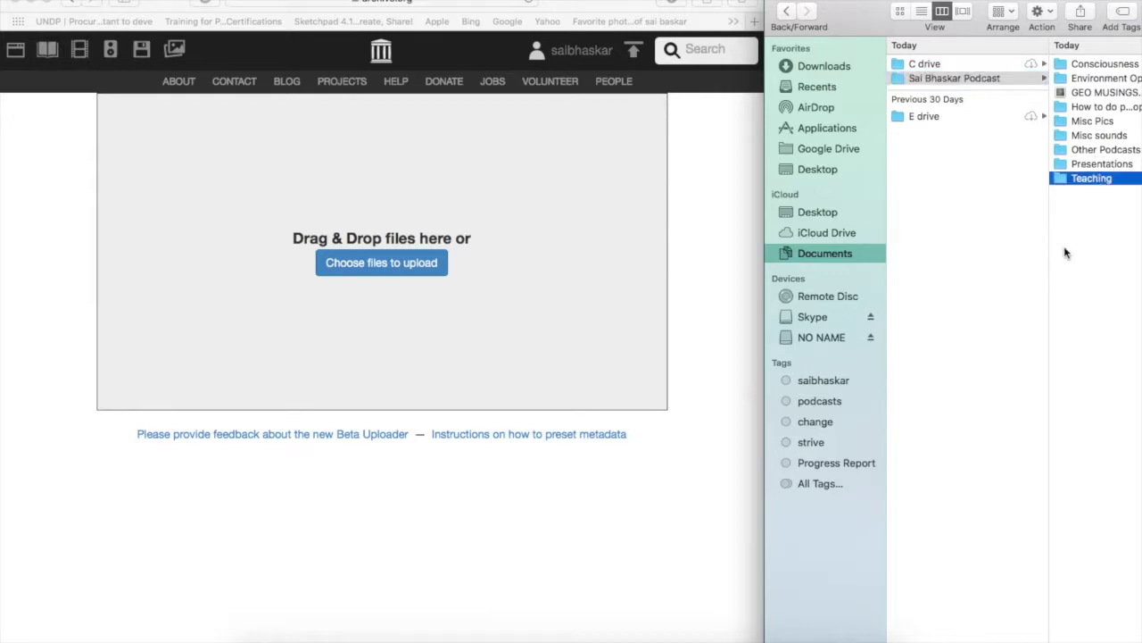
pyautogui.click(921, 11)
pyautogui.click(971, 80)
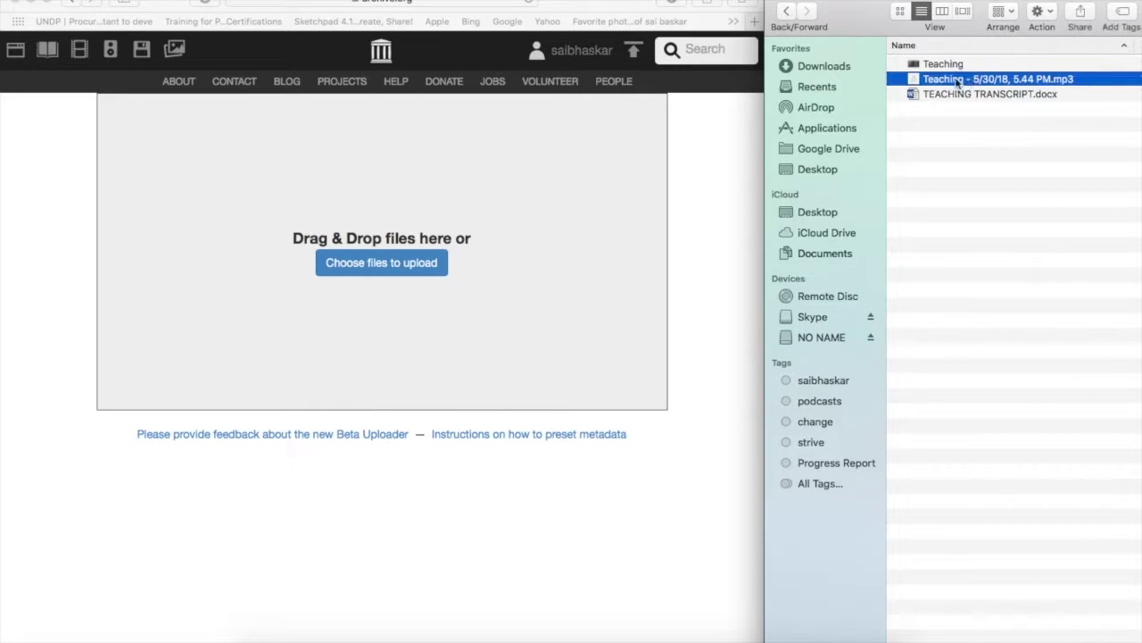
pyautogui.moveTo(916, 83); pyautogui.dragTo(434, 225)
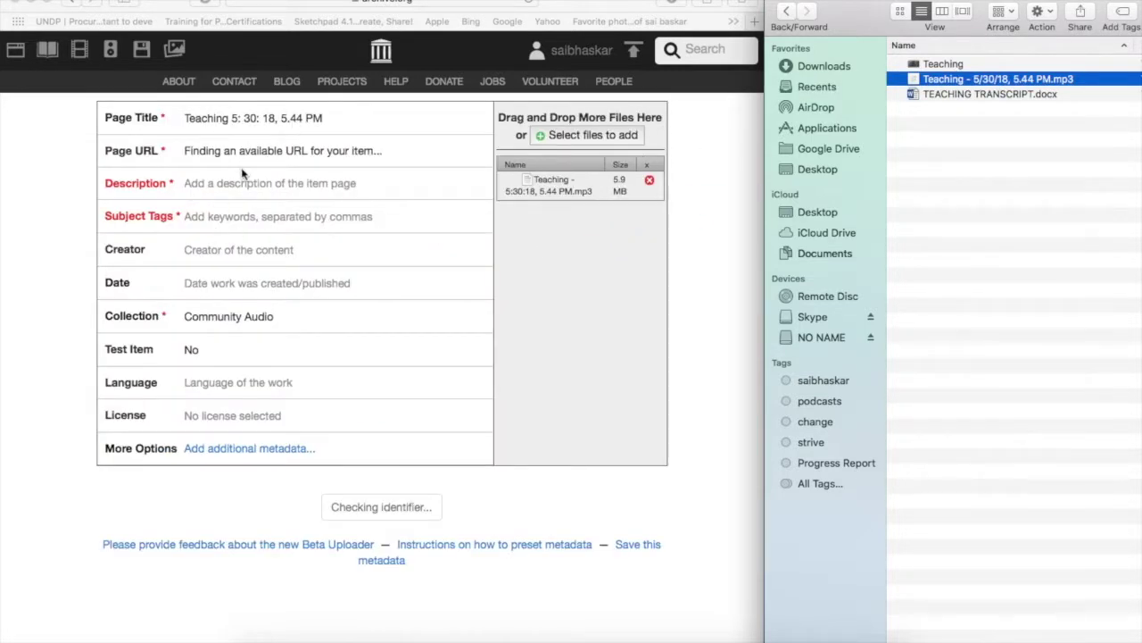
# - Enter "About Teaching" as the item's description and "teaching" as its subject tag
pyautogui.click(228, 183)
pyautogui.click(227, 183)
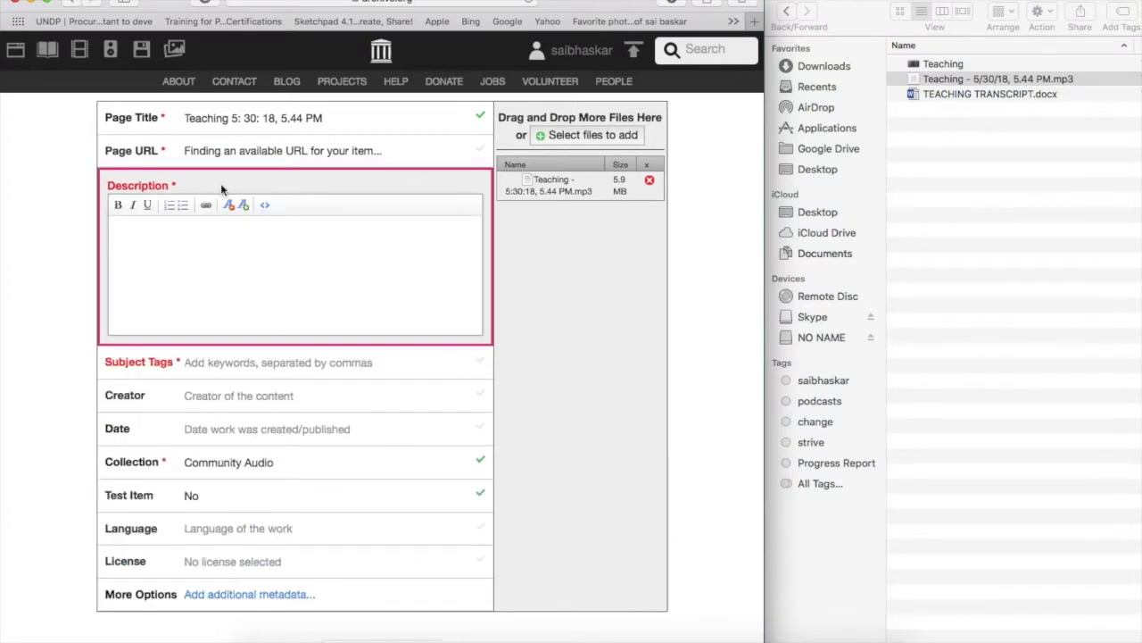
pyautogui.write('About Teaching')
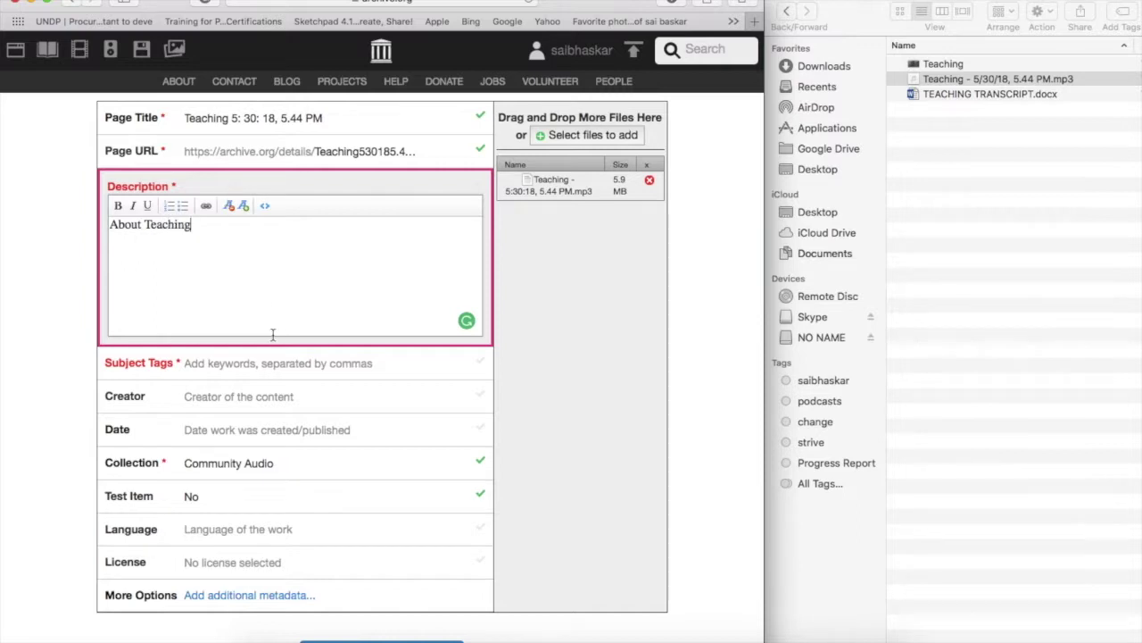
pyautogui.click(263, 362)
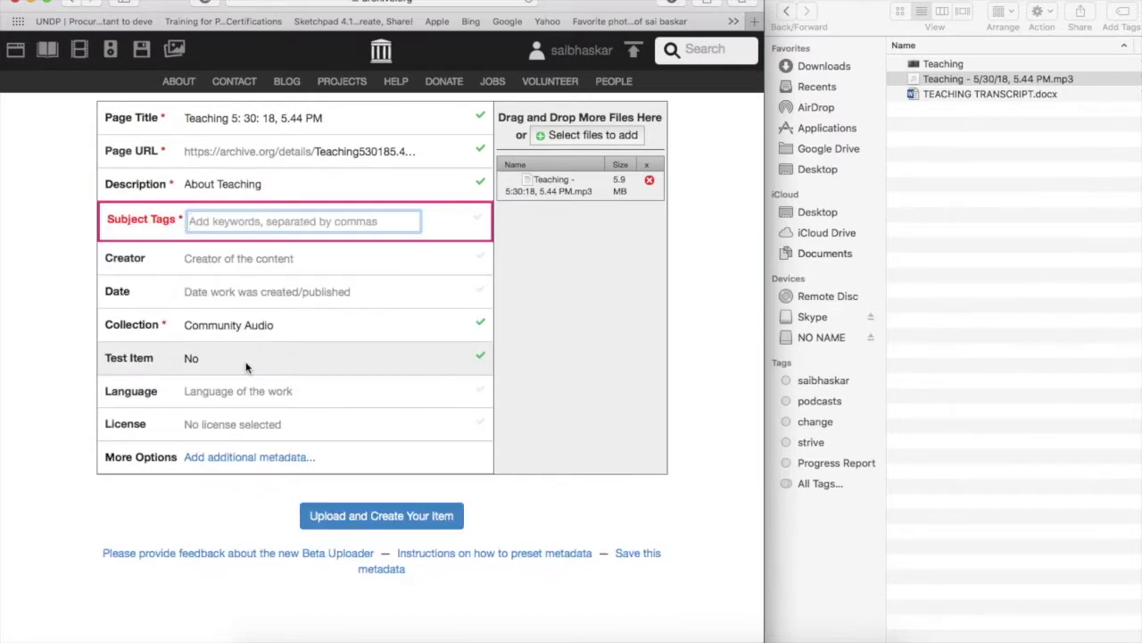
pyautogui.write('teaching,')
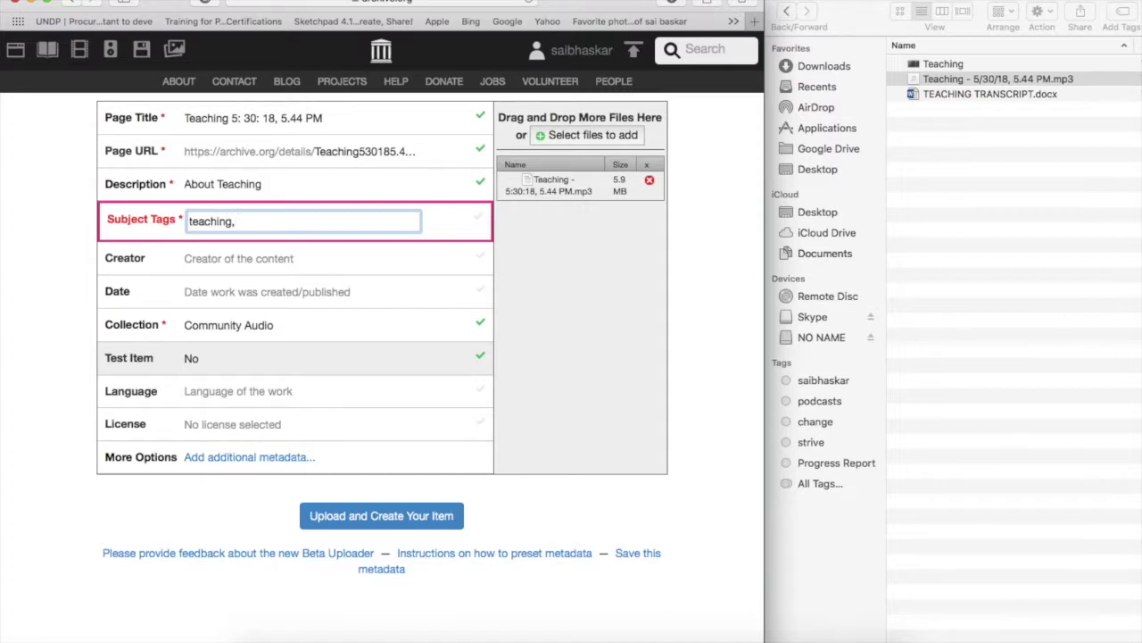
pyautogui.press('BackSpace')
# - Enter the creator's full name with title for the item
pyautogui.click(273, 257)
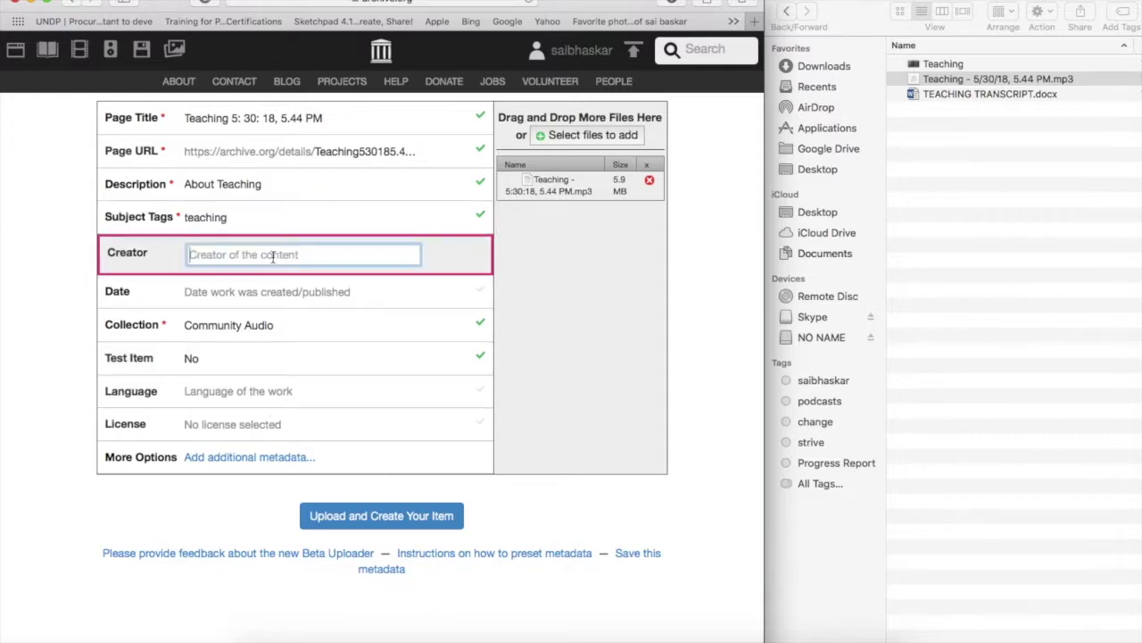
pyautogui.write('D')
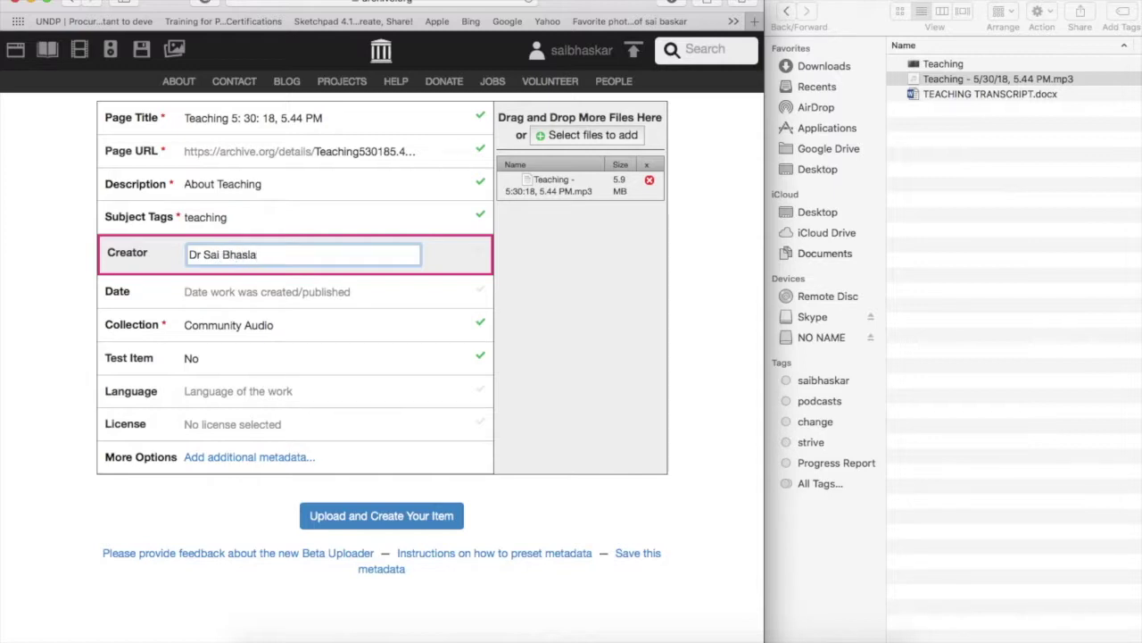
pyautogui.write('r Sai Bhaskar Reddy Nakka')
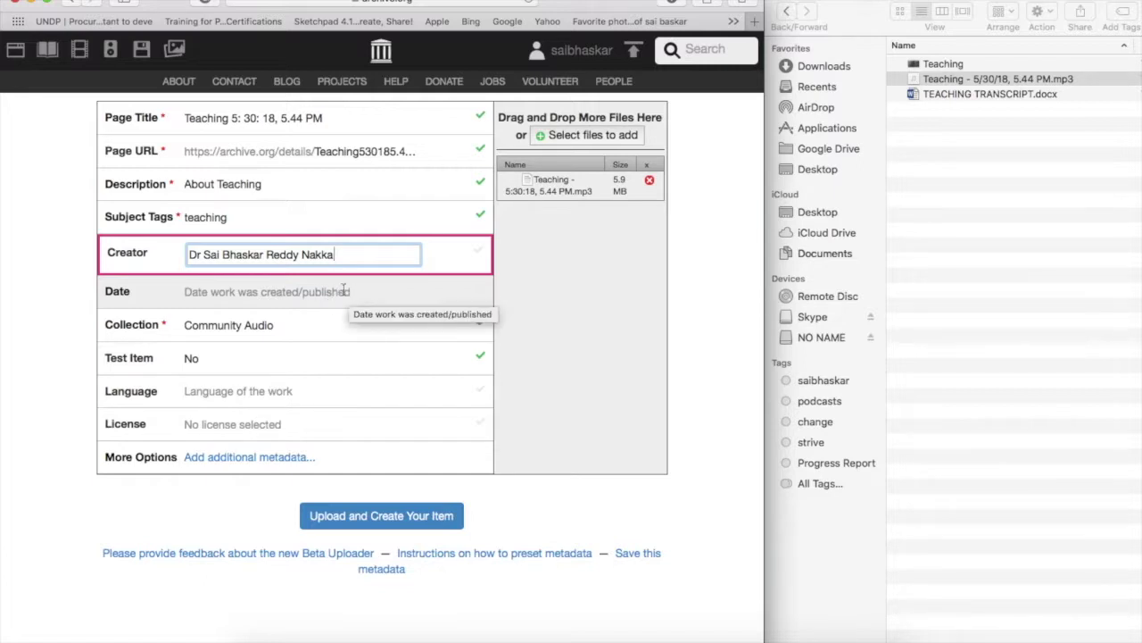
# - Set the item's publication date to 2018-05-30
pyautogui.click(345, 293)
pyautogui.write('2018')
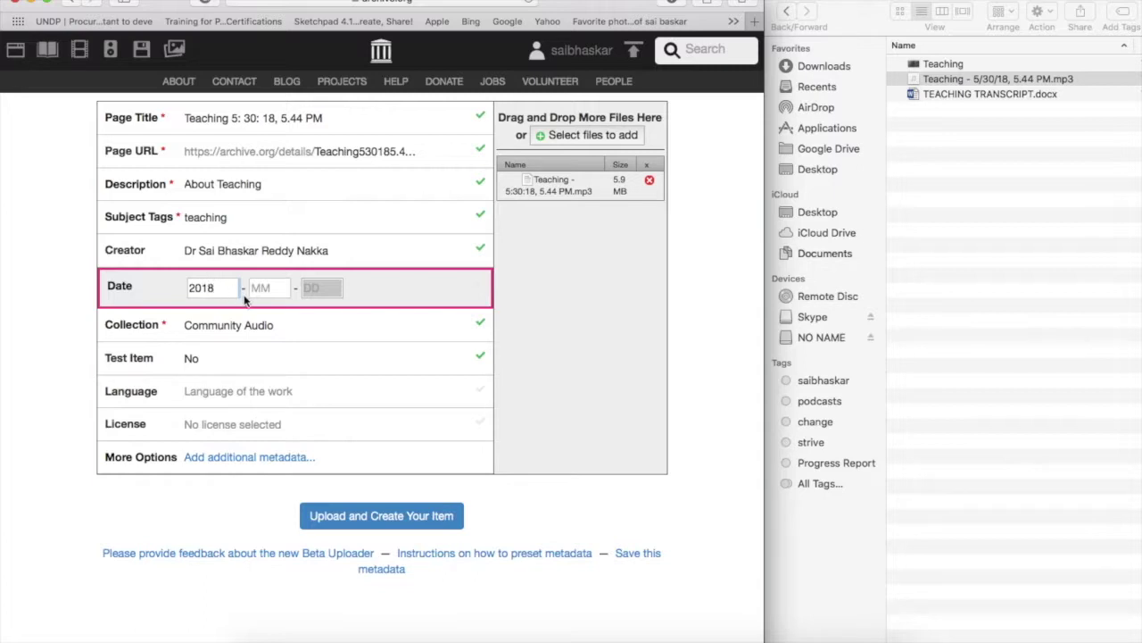
pyautogui.click(259, 288)
pyautogui.write('05')
pyautogui.click(327, 287)
pyautogui.write('30')
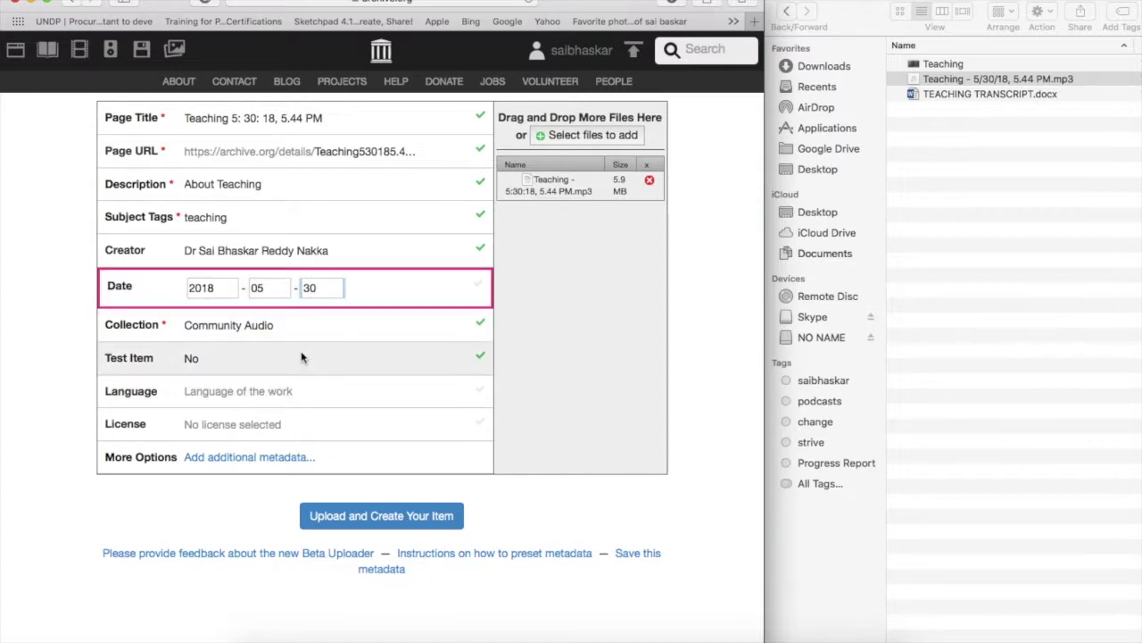
# - Set the item's language to English and its license to CC0 — "No Rights Reserved"
pyautogui.click(302, 397)
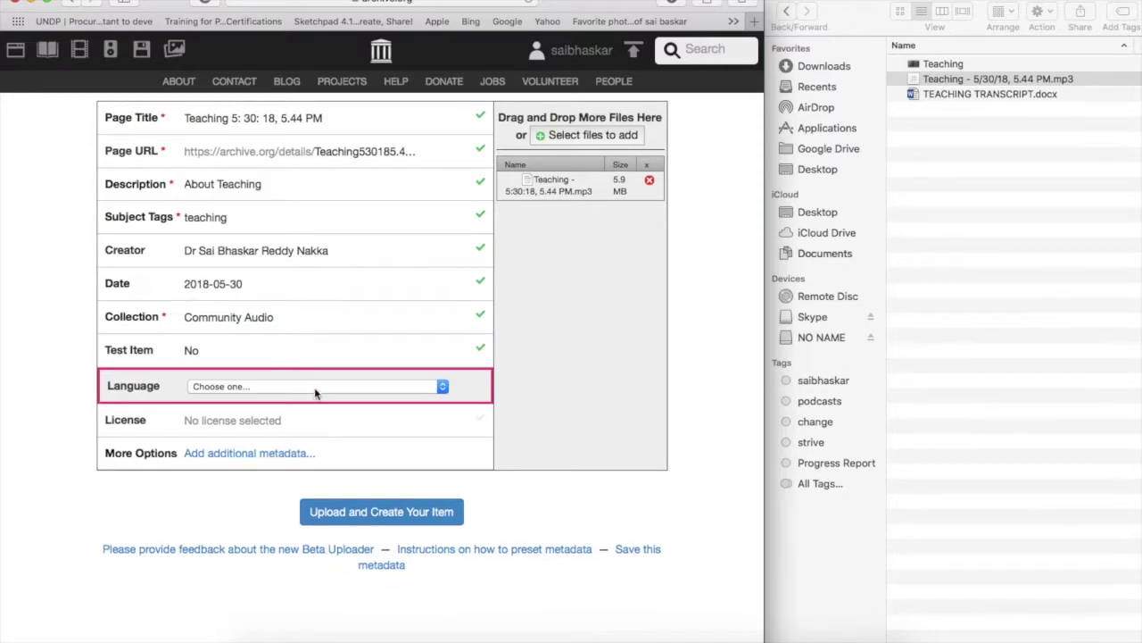
pyautogui.click(314, 387)
pyautogui.click(285, 400)
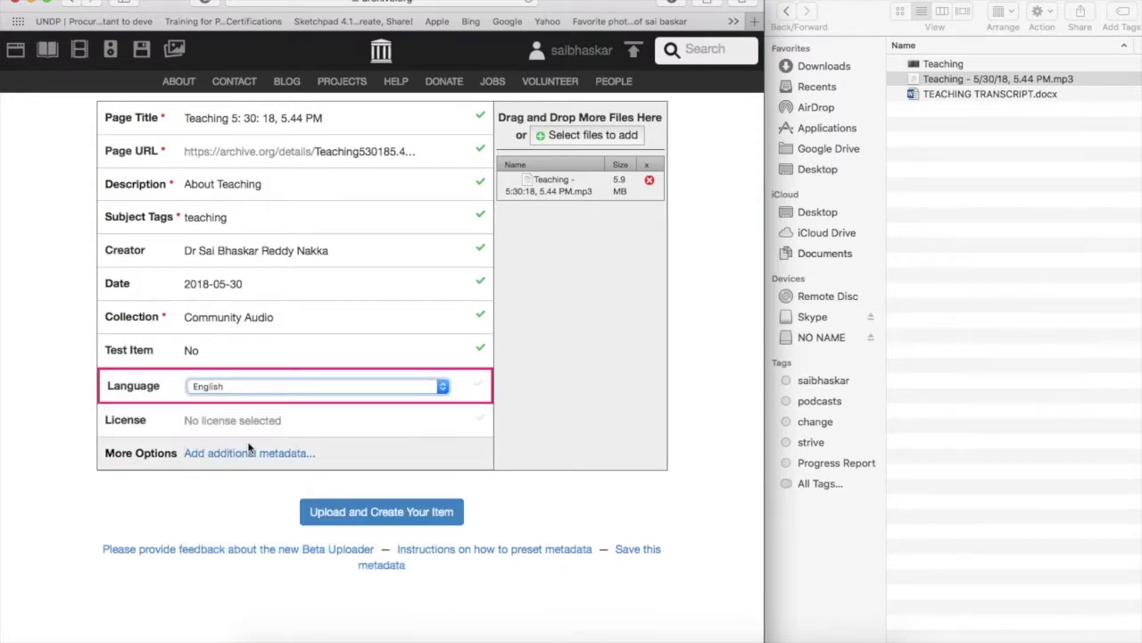
pyautogui.click(275, 419)
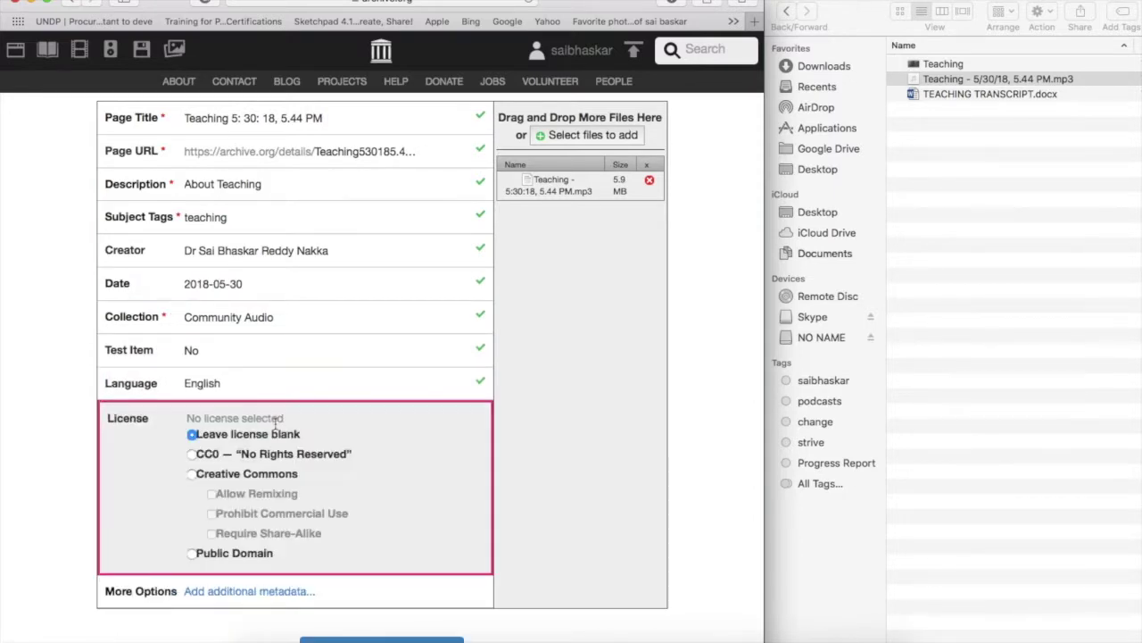
pyautogui.click(192, 454)
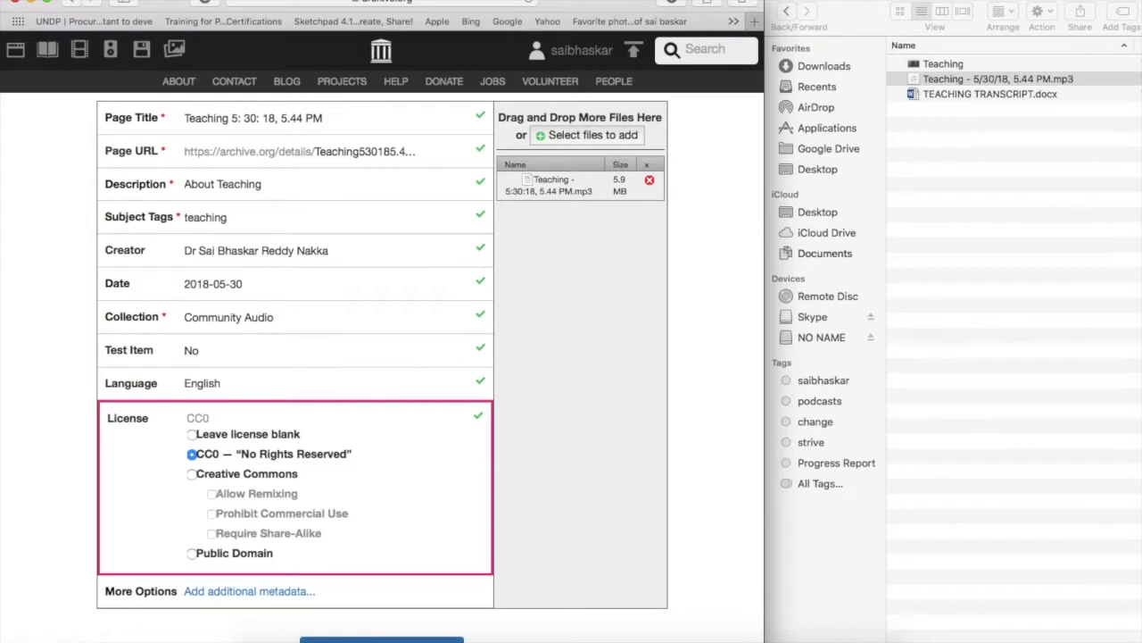
# - Upload the file and create the Internet Archive item
pyautogui.scroll(-2, 407, 596)
pyautogui.click(407, 587)
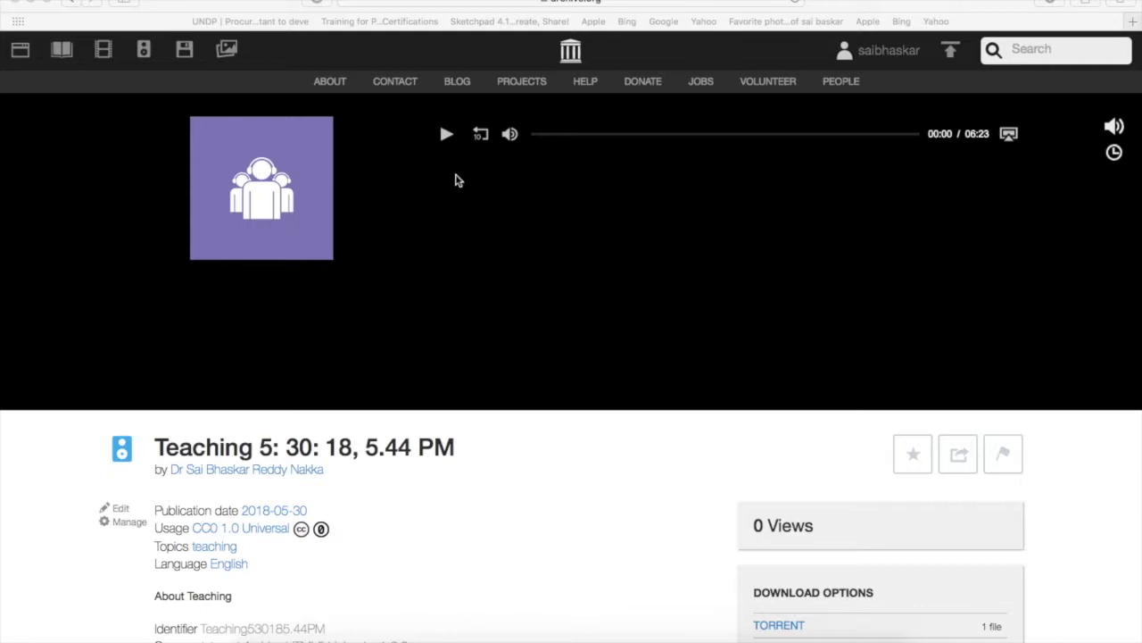
# - Copy the link address of the VBR MP3 file from the item's download options
pyautogui.scroll(-10, 337, 500)
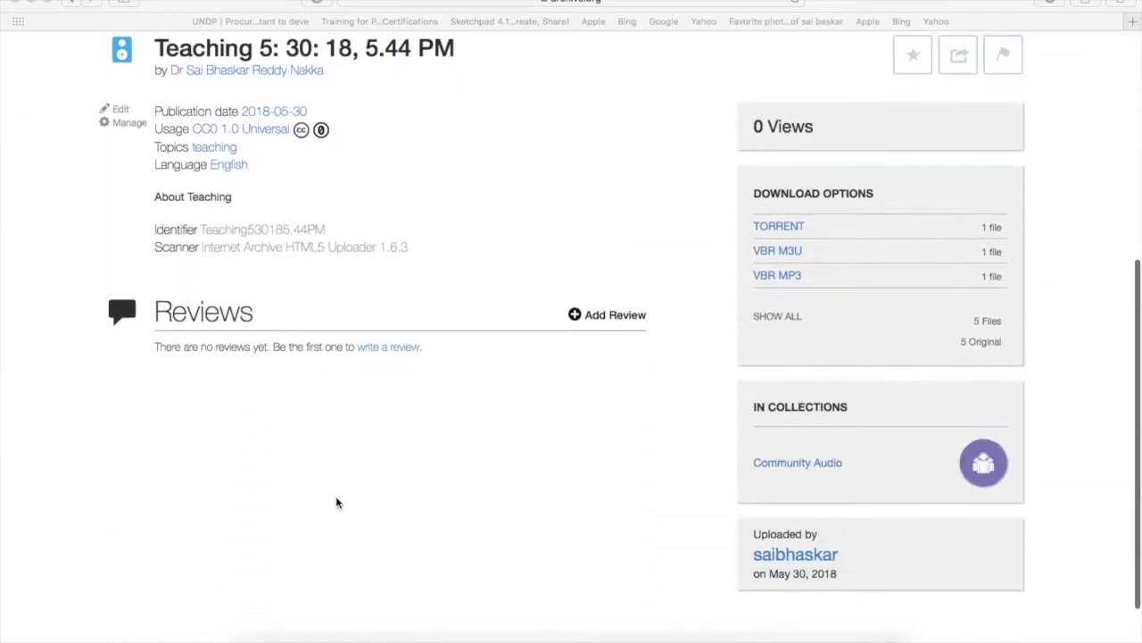
pyautogui.scroll(2, 337, 502)
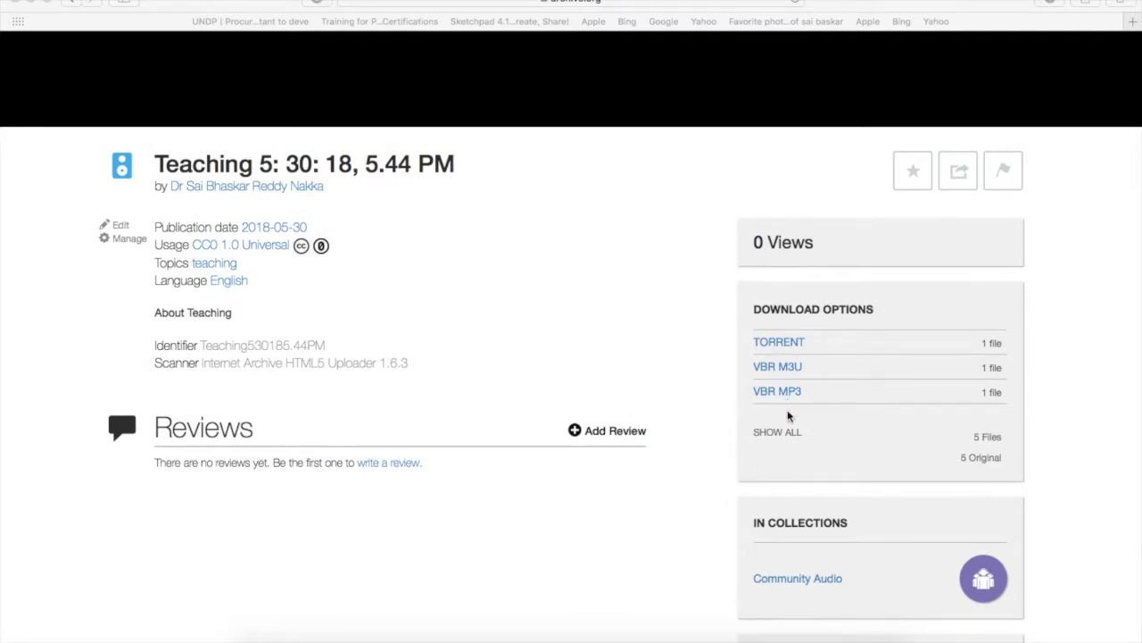
pyautogui.scroll(-3, 687, 458)
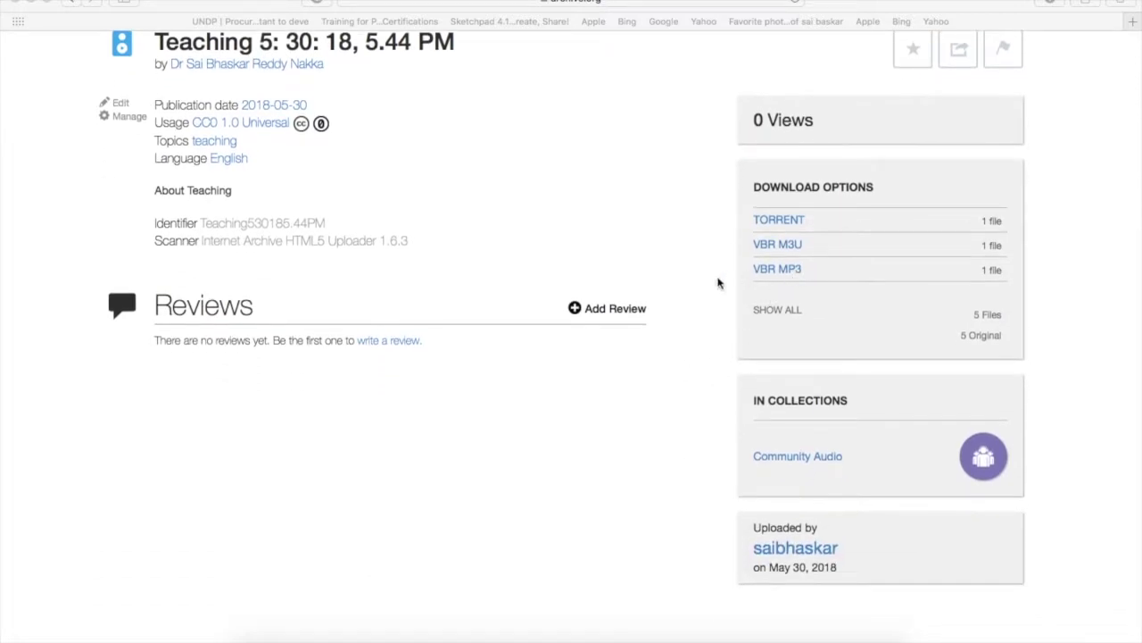
pyautogui.click(782, 273)
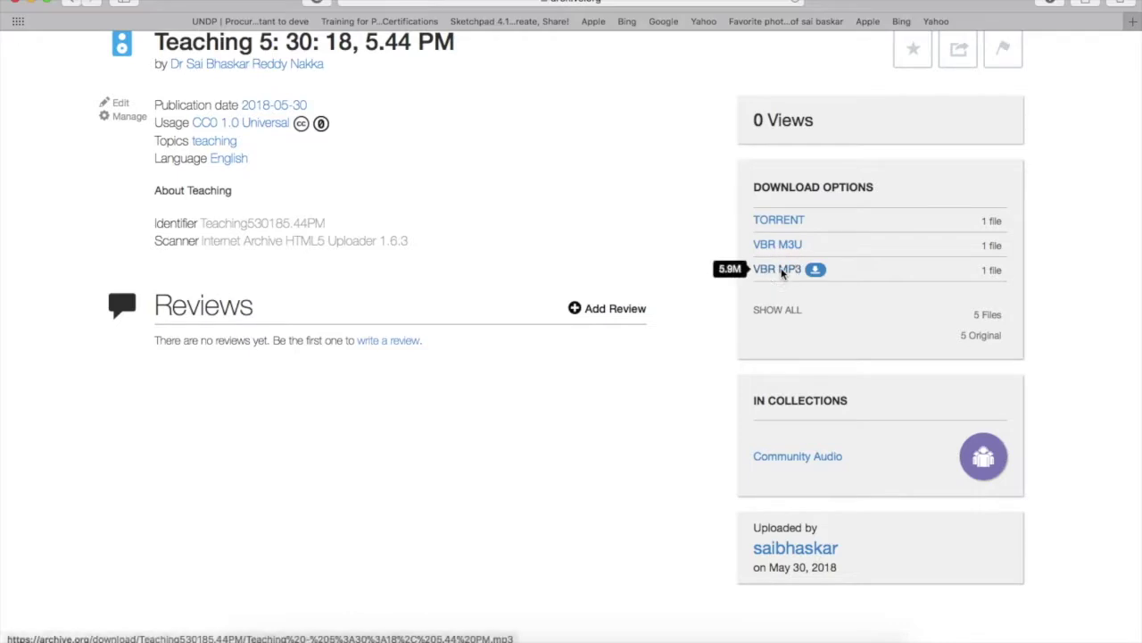
pyautogui.rightClick(782, 271)
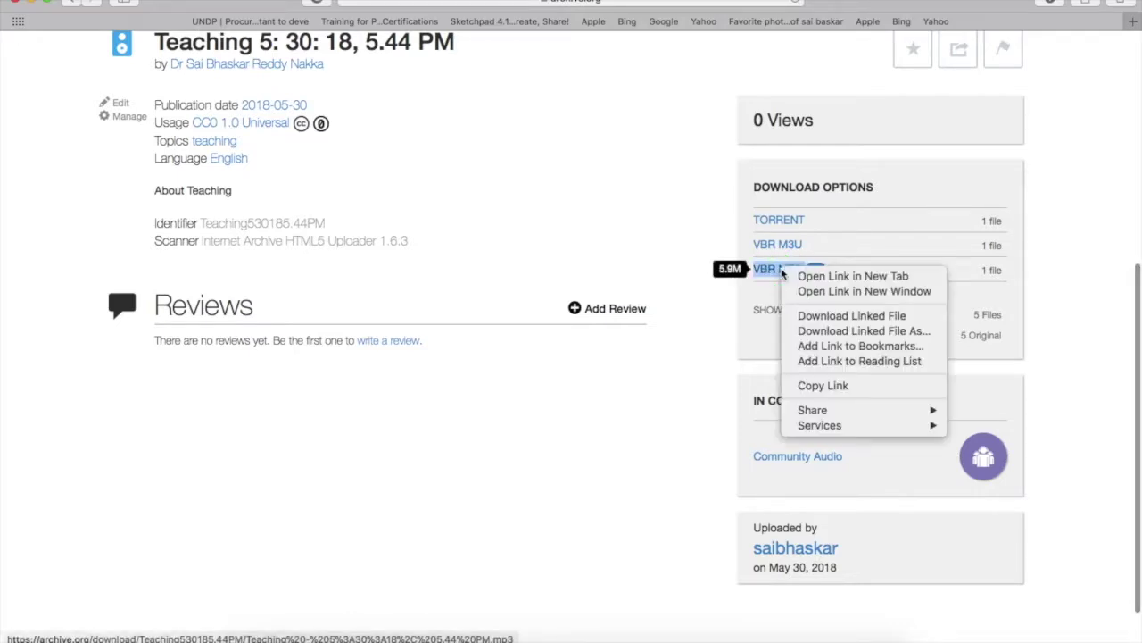
pyautogui.click(849, 387)
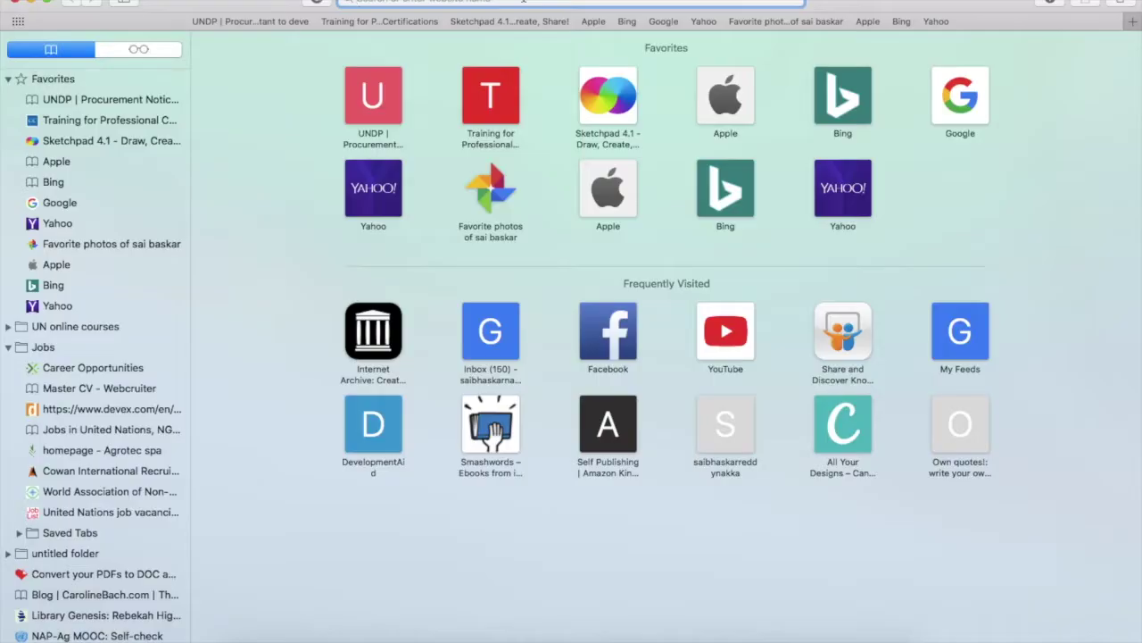
# - Go to blogger.com and start creating a new blog
pyautogui.write('blogger.com/')
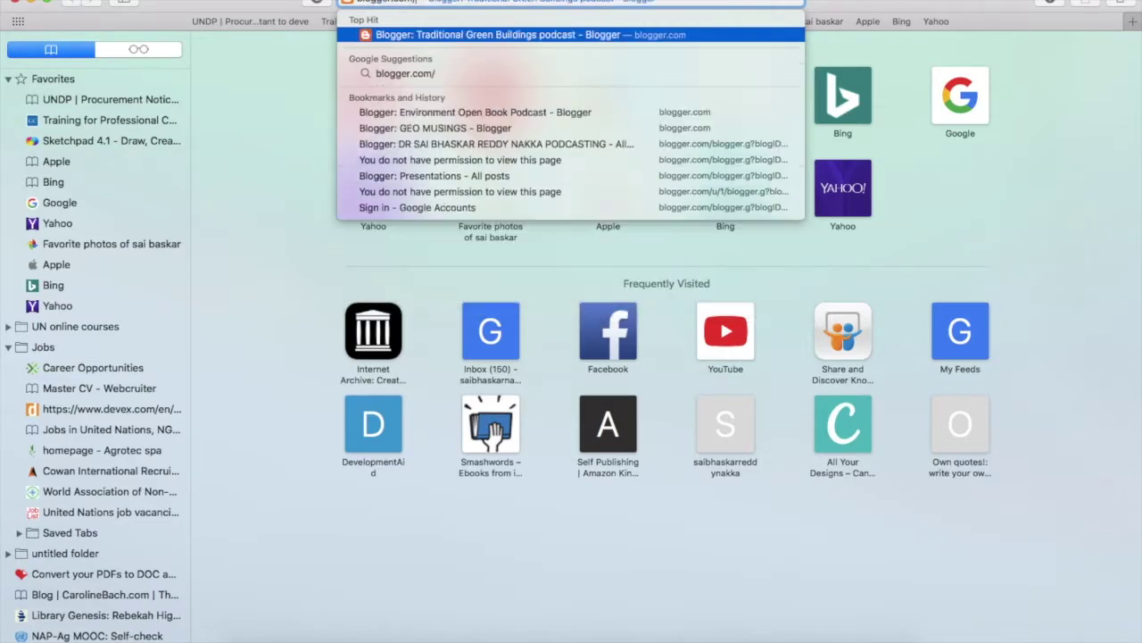
pyautogui.press('Return')
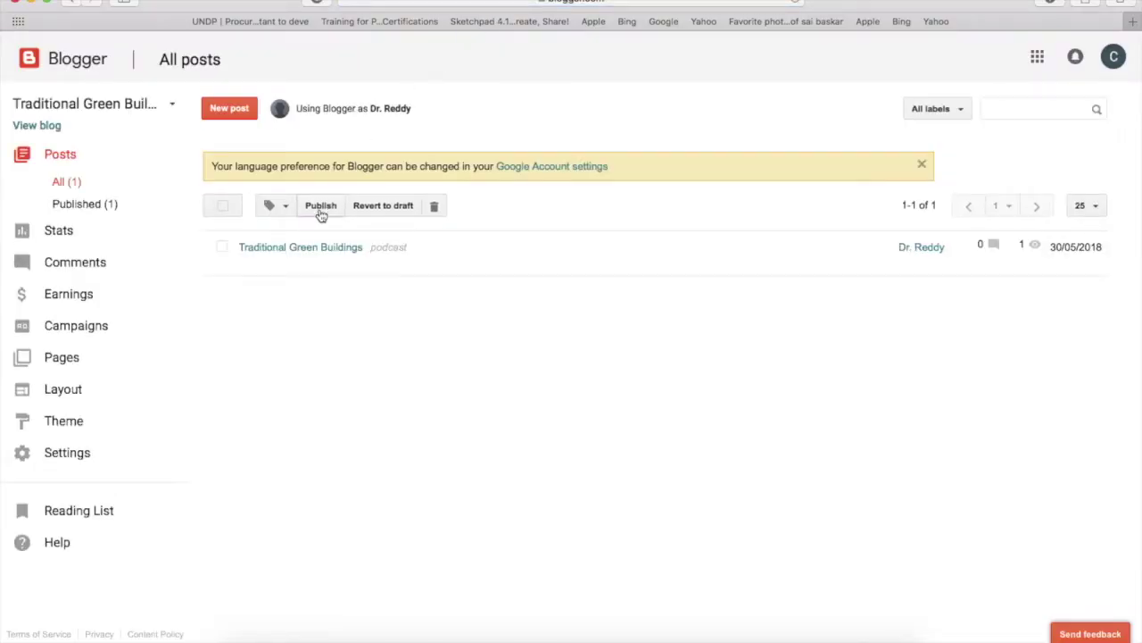
pyautogui.click(174, 106)
pyautogui.scroll(-10, 133, 431)
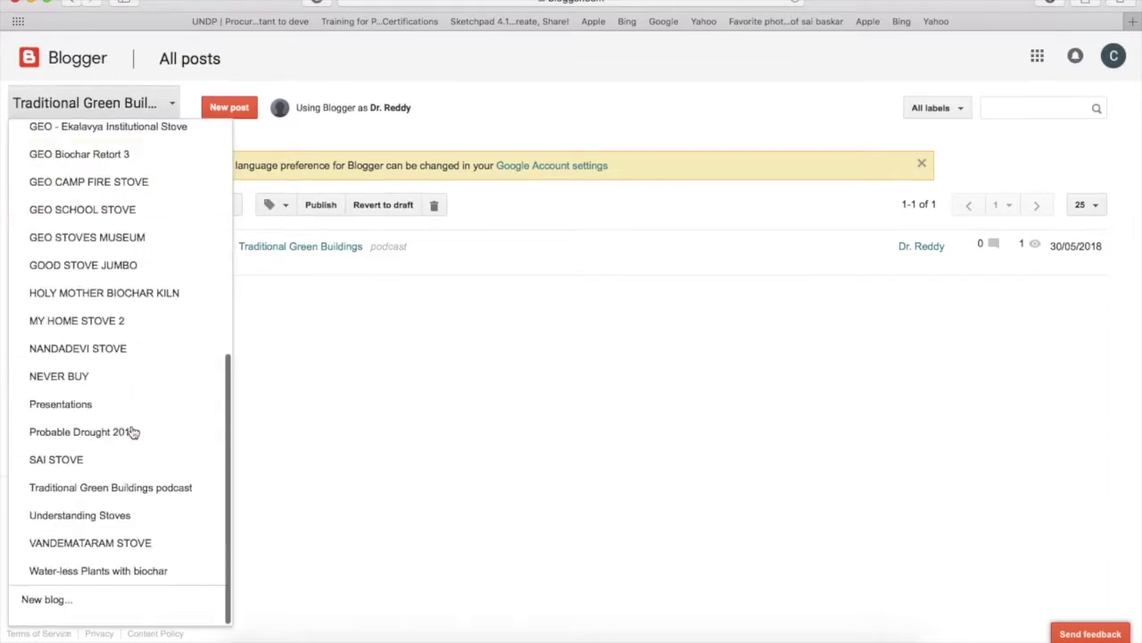
pyautogui.click(49, 612)
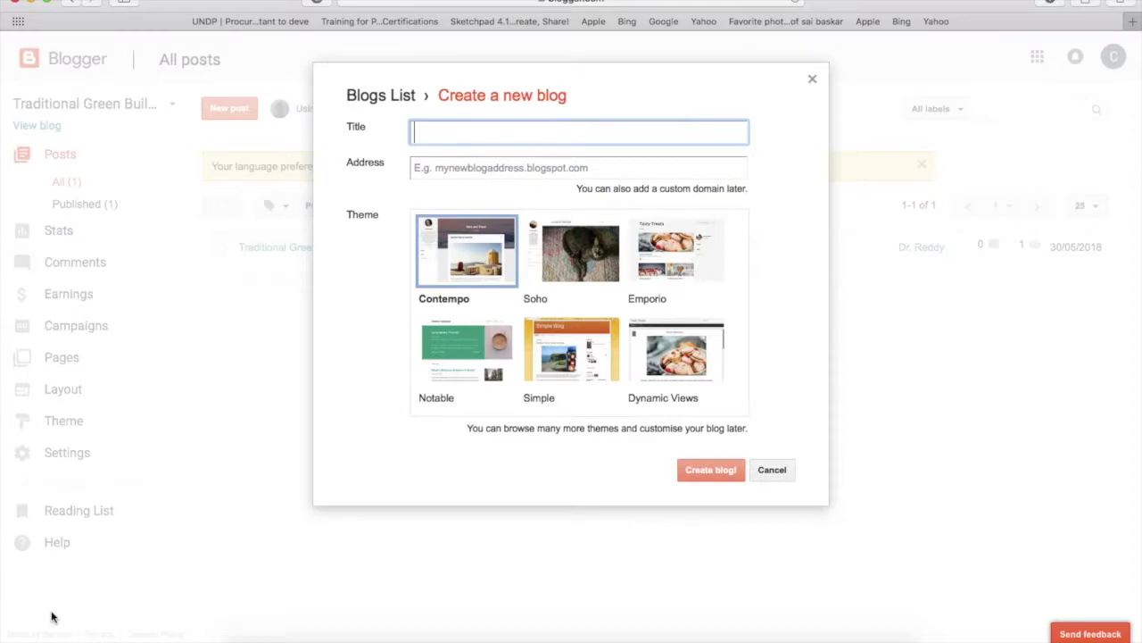
# - Create the blog titled "Teaching Podcast" at teachingpodcast.blogspot.com with the Simple theme
pyautogui.write('Teaching Podcast')
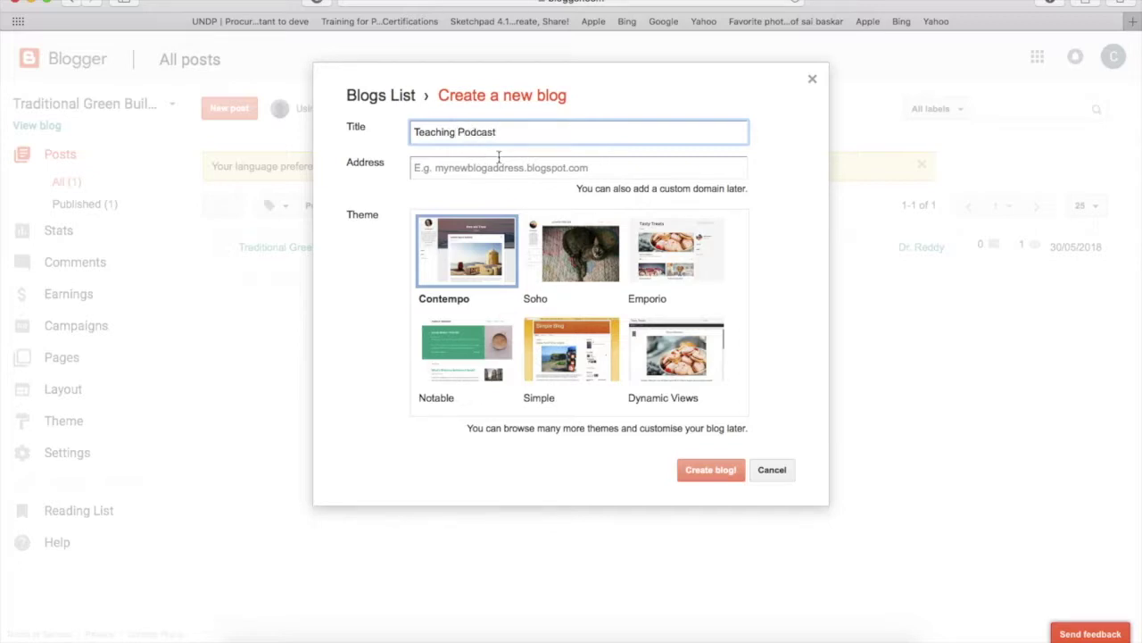
pyautogui.click(488, 172)
pyautogui.write('teachingpodcast')
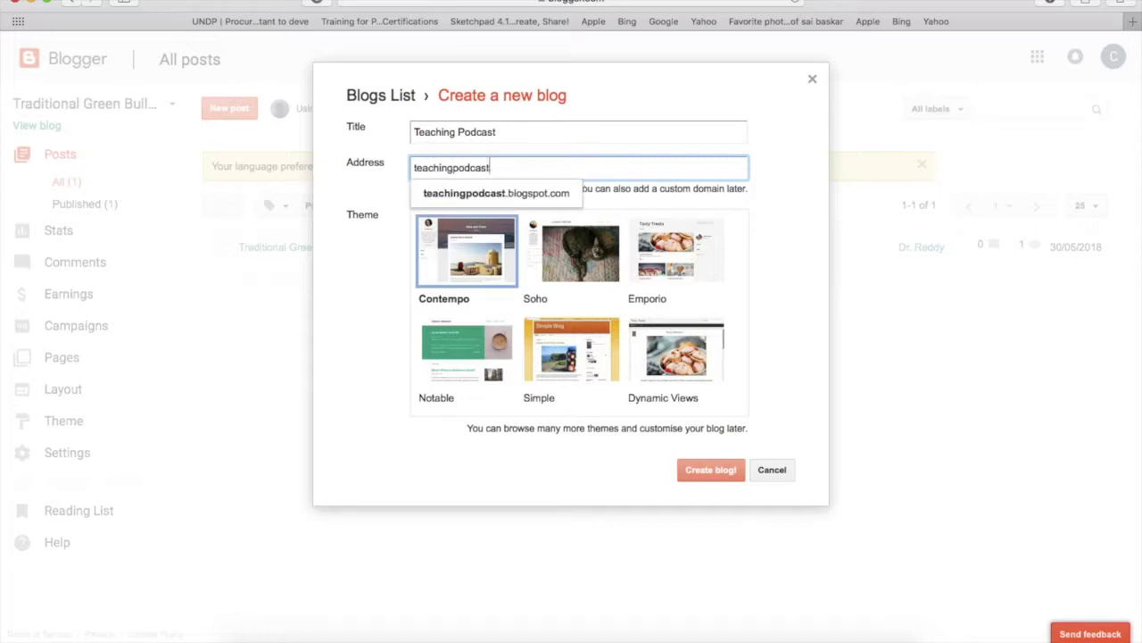
pyautogui.click(510, 193)
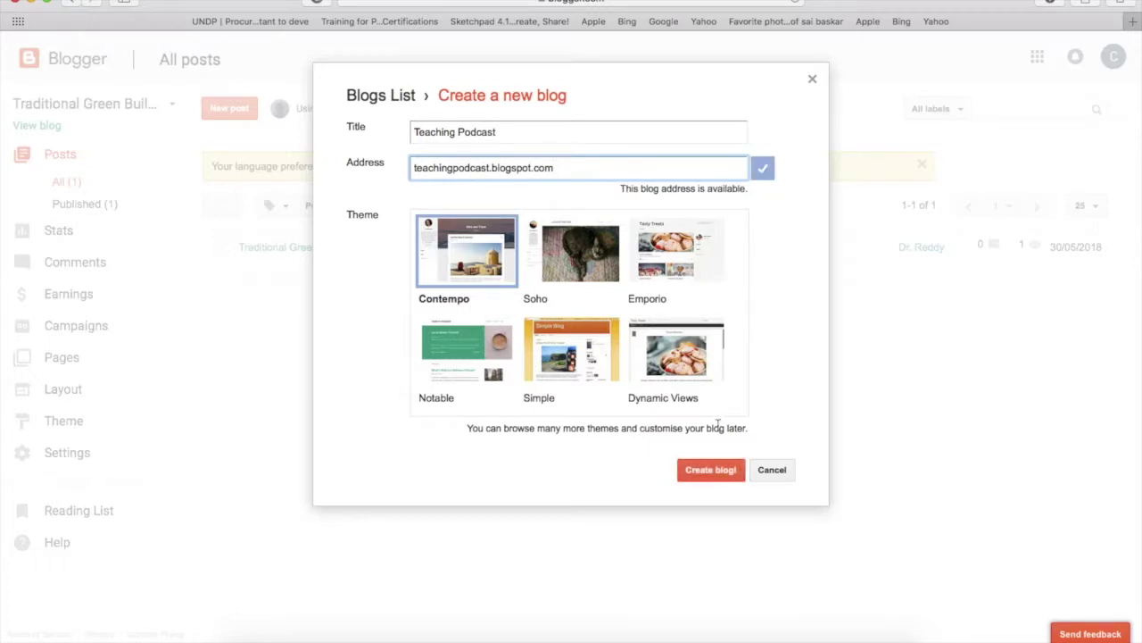
pyautogui.click(576, 357)
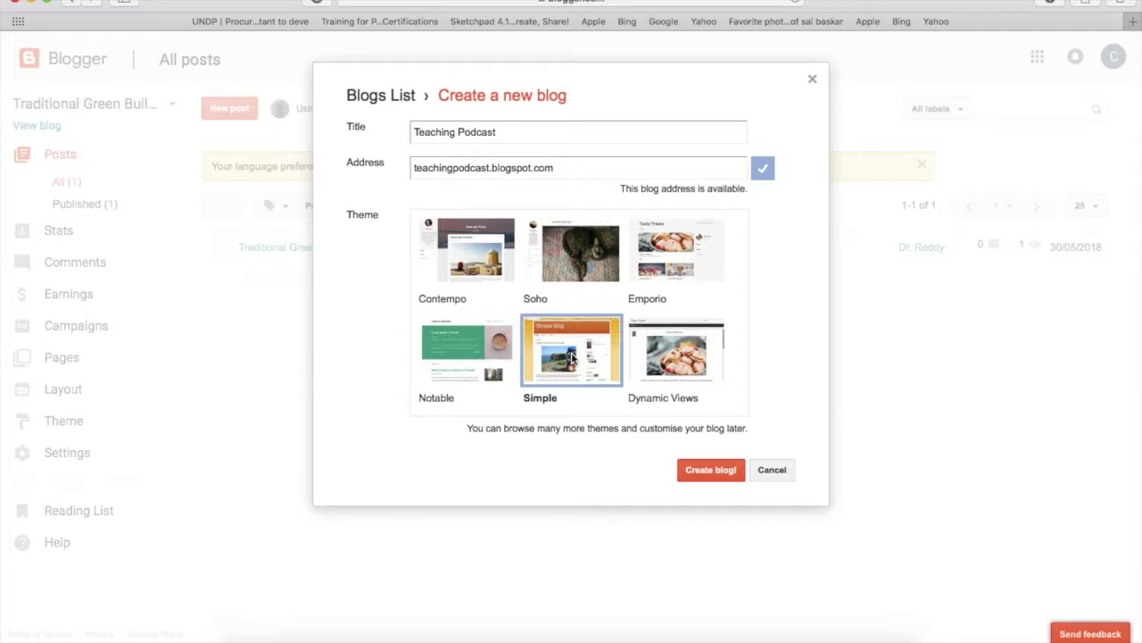
pyautogui.click(714, 470)
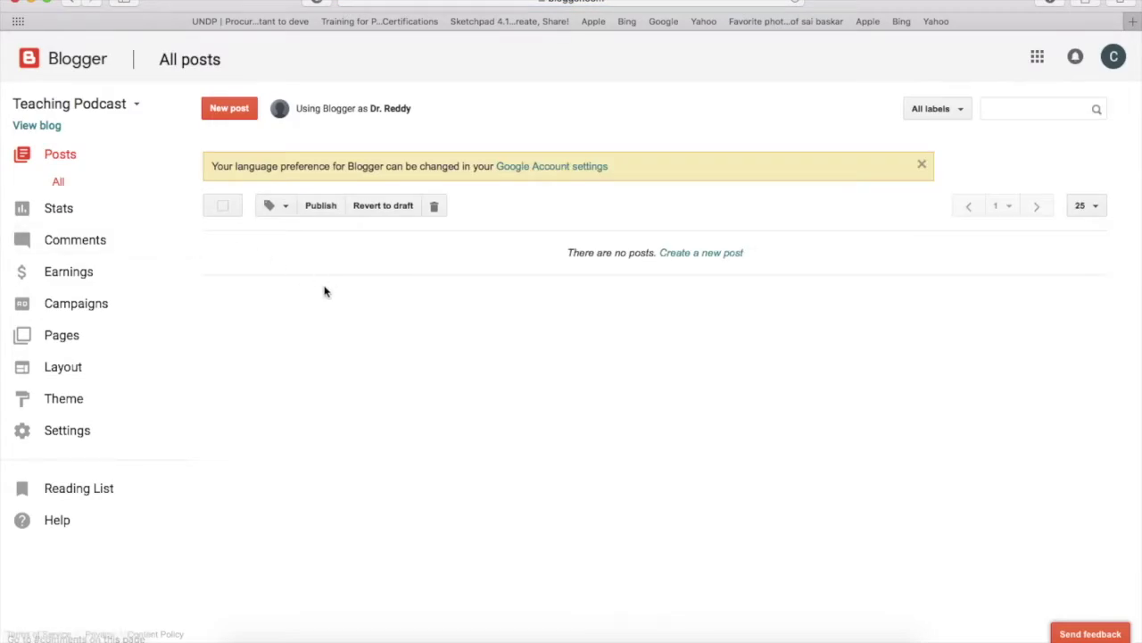
# - Start a new post titled "Teaching" with the body "What is teaching, the aspects of teaching, the role and importance of a teacher."
pyautogui.click(230, 109)
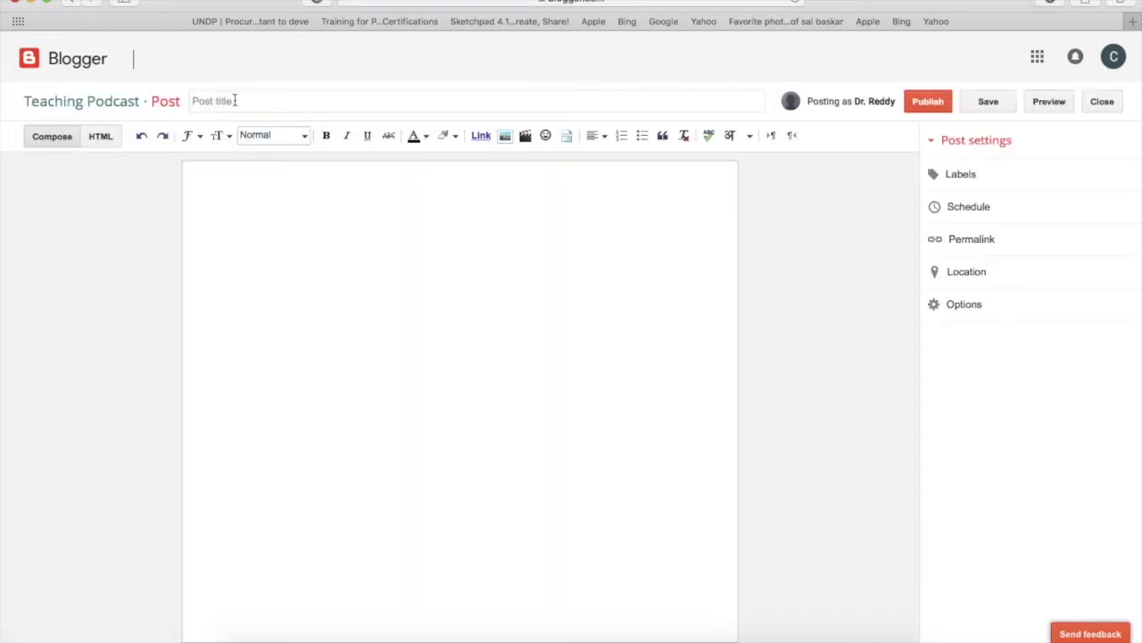
pyautogui.click(235, 101)
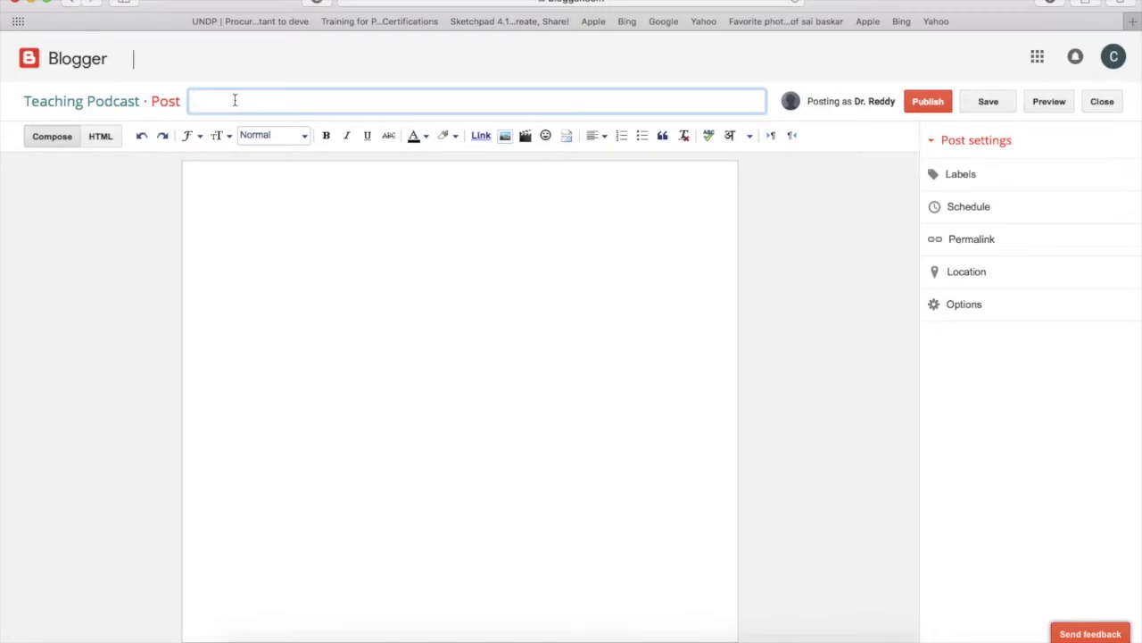
pyautogui.write('Teaching')
pyautogui.click(238, 205)
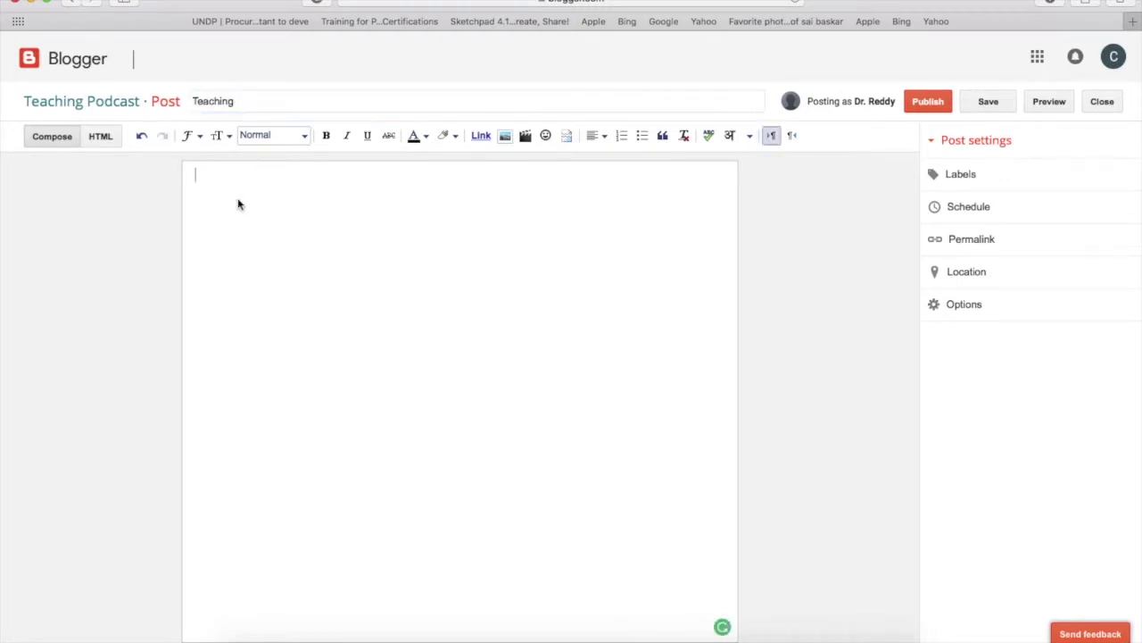
pyautogui.press('super+v')
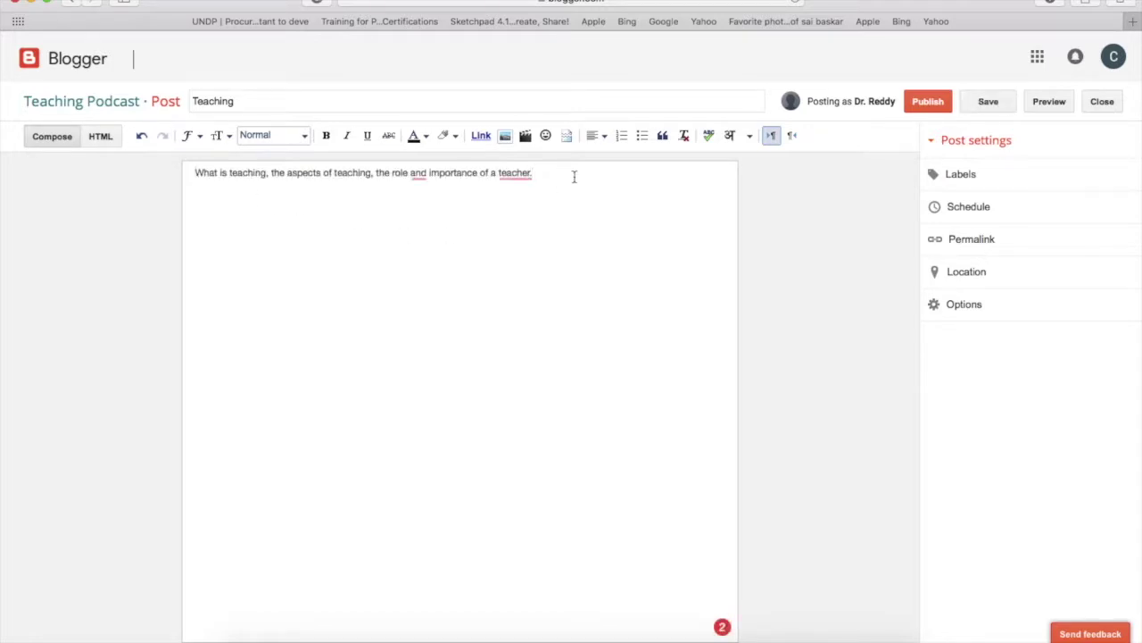
# - Add the label "podcast" to the post and publish it
pyautogui.click(965, 176)
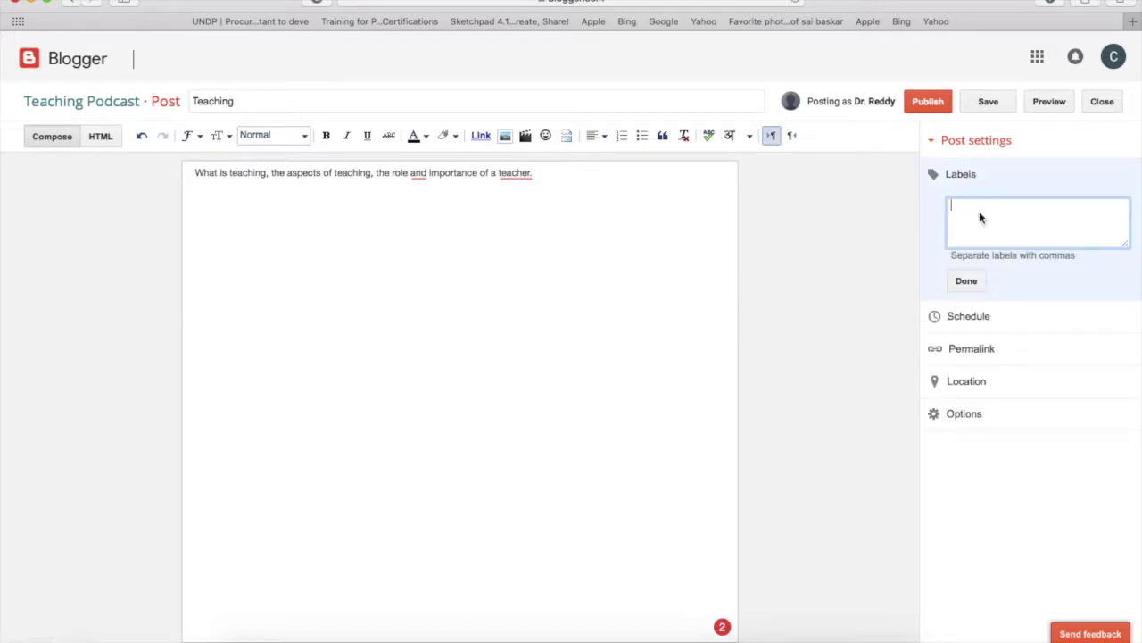
pyautogui.write('podcast')
pyautogui.click(967, 282)
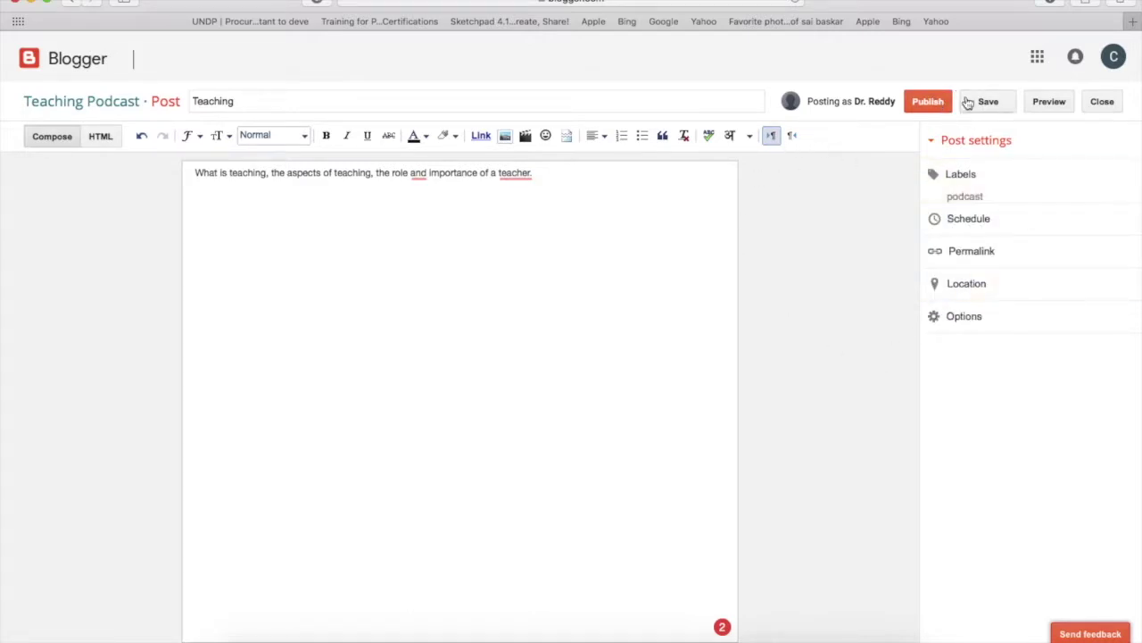
pyautogui.click(936, 104)
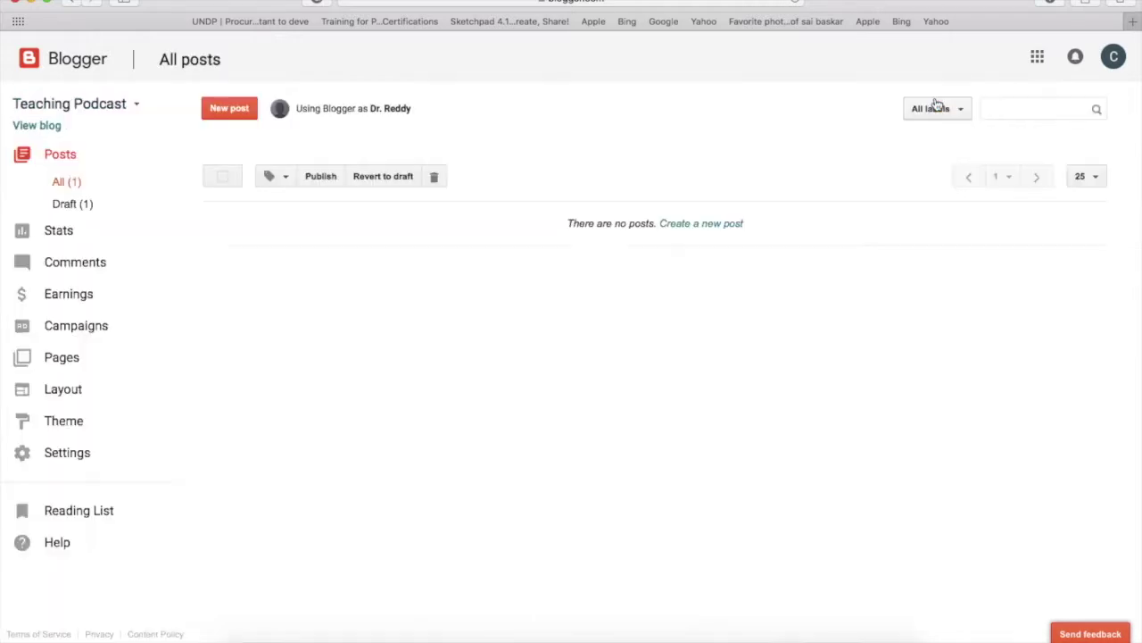
# - Set Allow Blog Feed to Until Jump Break in the blog's Other settings
pyautogui.click(69, 456)
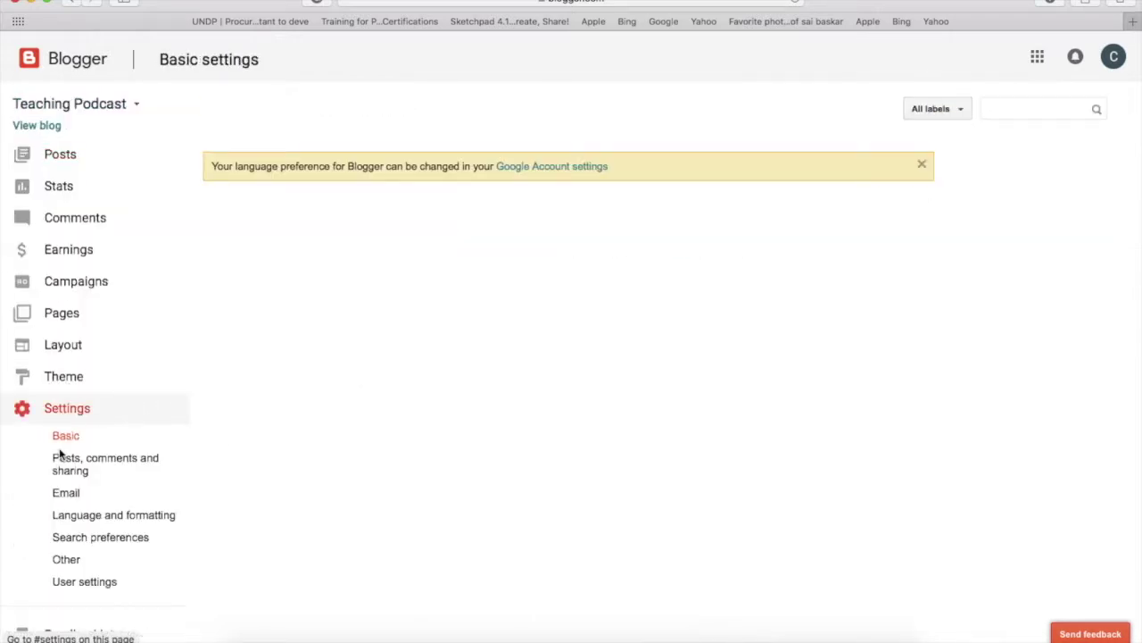
pyautogui.click(65, 559)
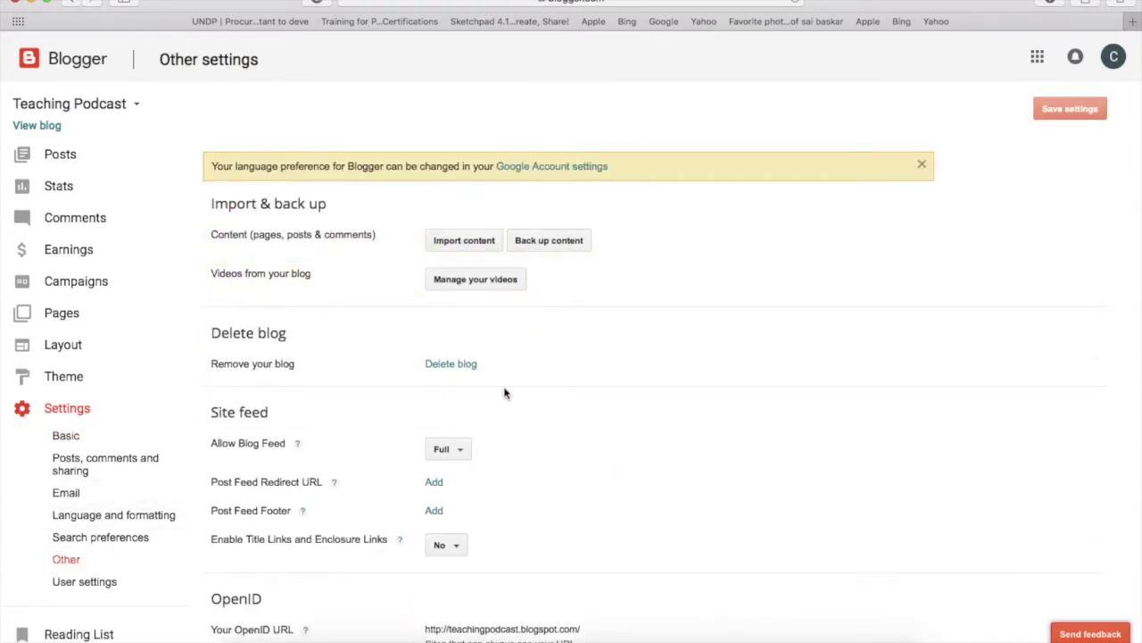
pyautogui.scroll(-5, 516, 410)
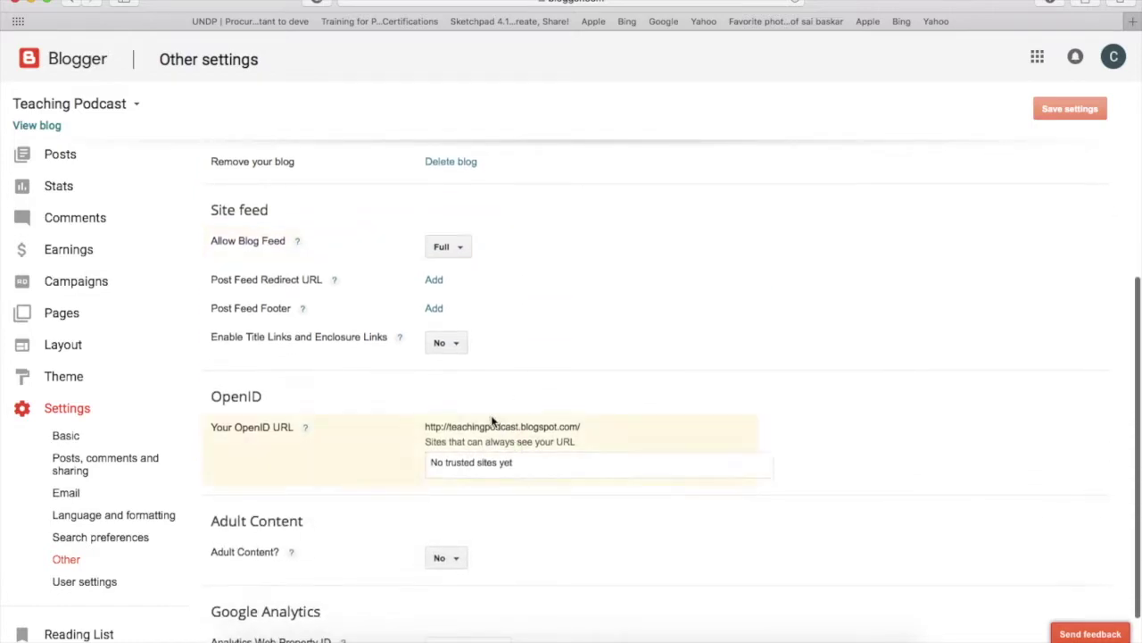
pyautogui.click(462, 248)
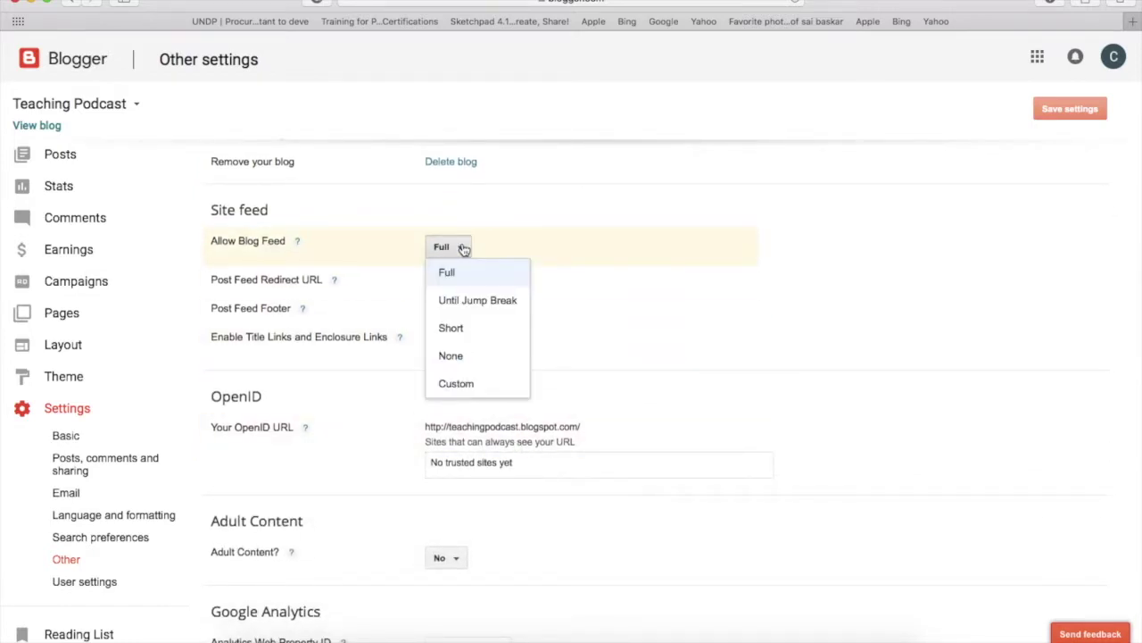
pyautogui.click(488, 305)
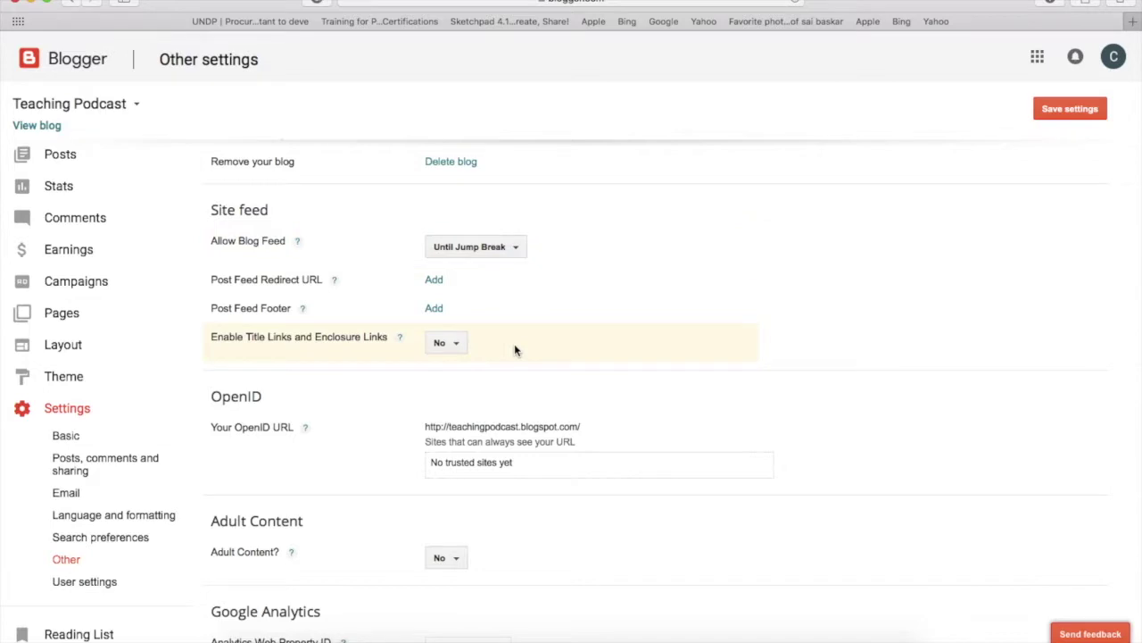
# - Set Enable Title Links and Enclosure Links to Yes and save the blog's settings
pyautogui.click(454, 348)
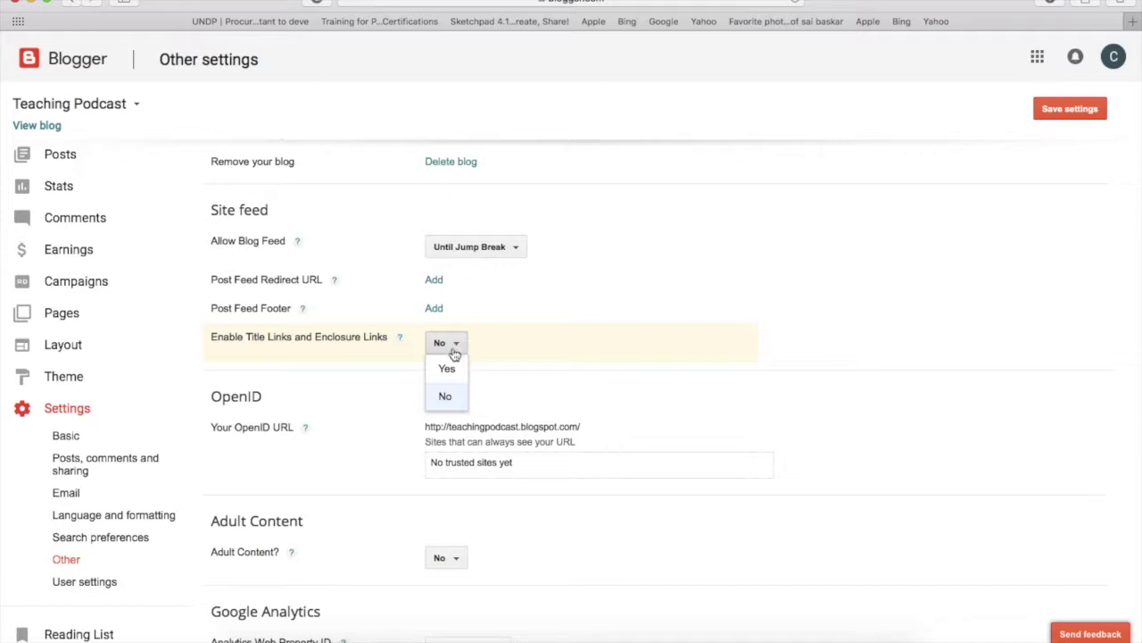
pyautogui.click(446, 369)
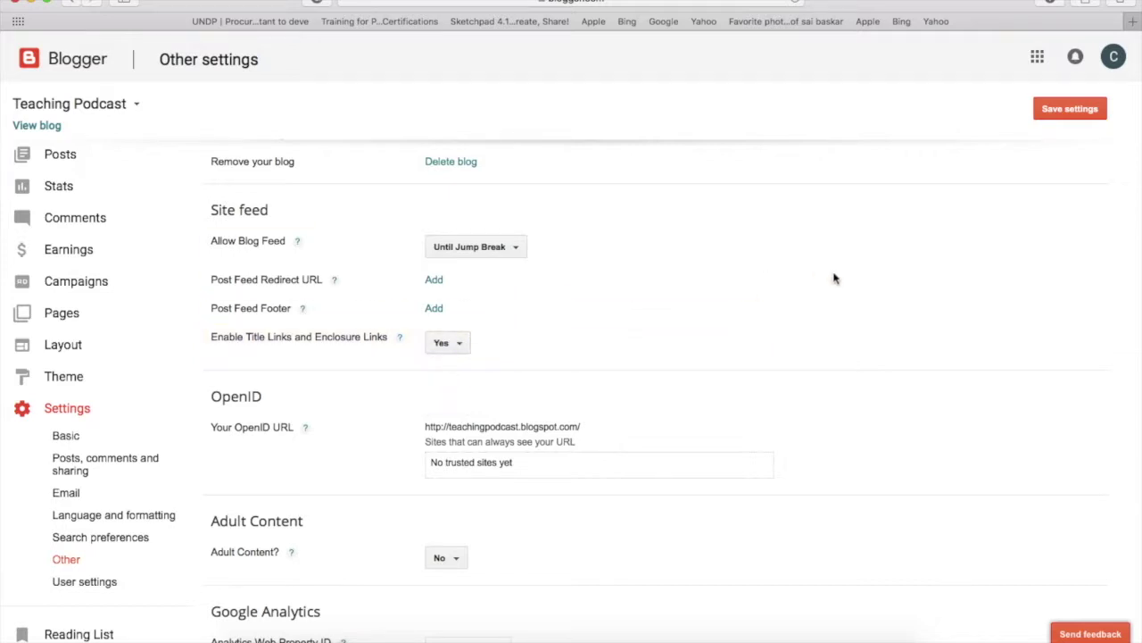
pyautogui.click(1071, 111)
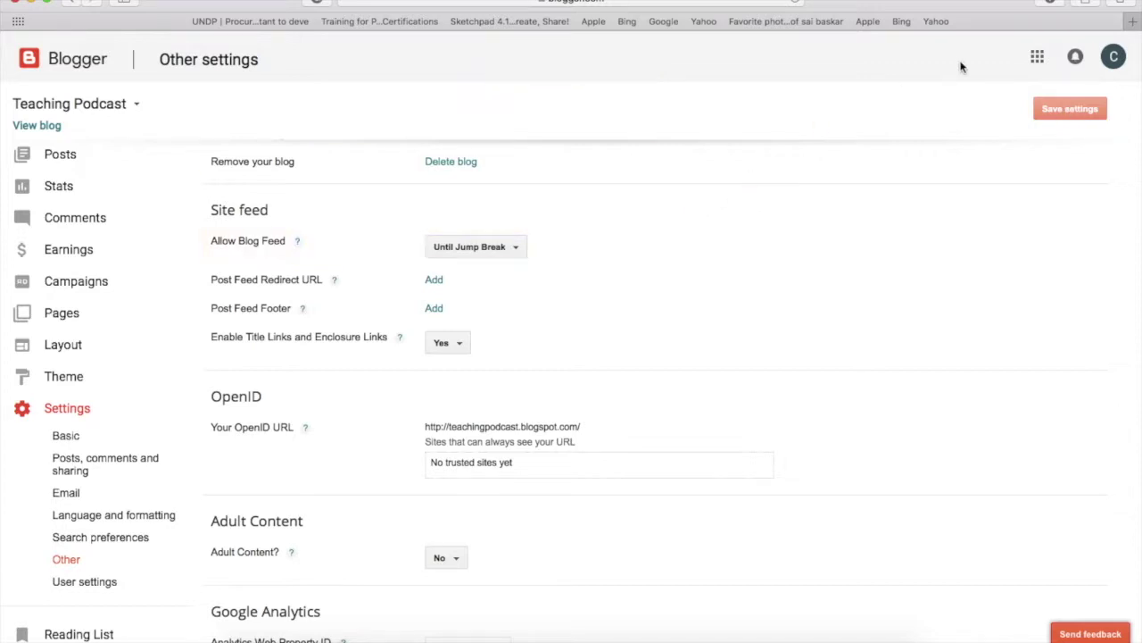
# - Go to archive.org in a new browser tab and open the "Teaching 5: 30: 18, 5.44 PM" item from the account's library
pyautogui.click(1132, 28)
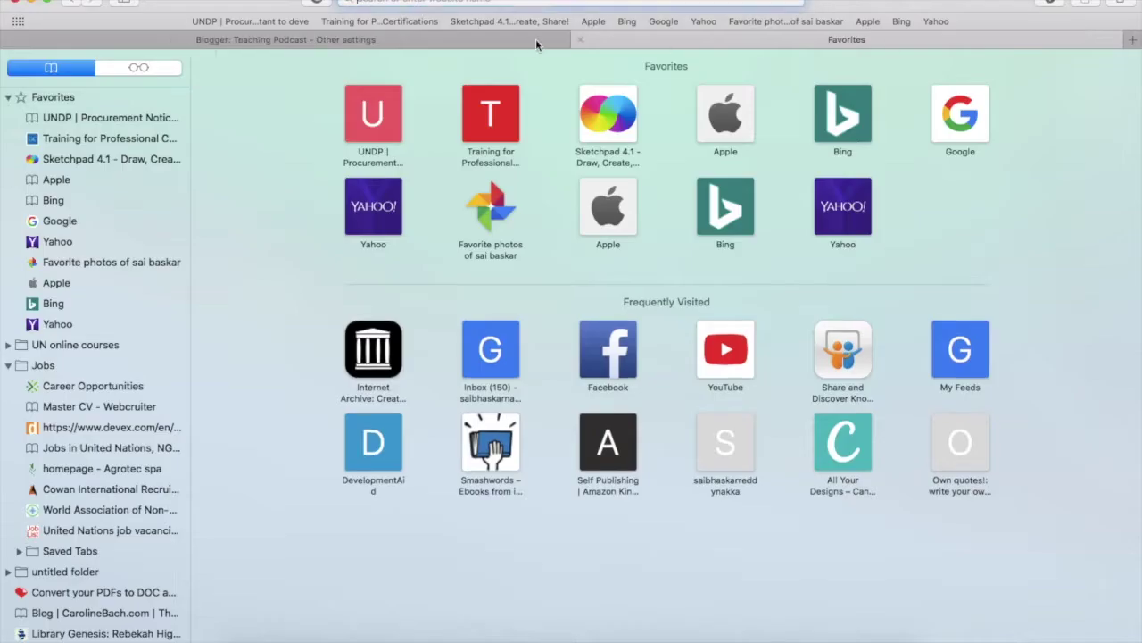
pyautogui.write('archive')
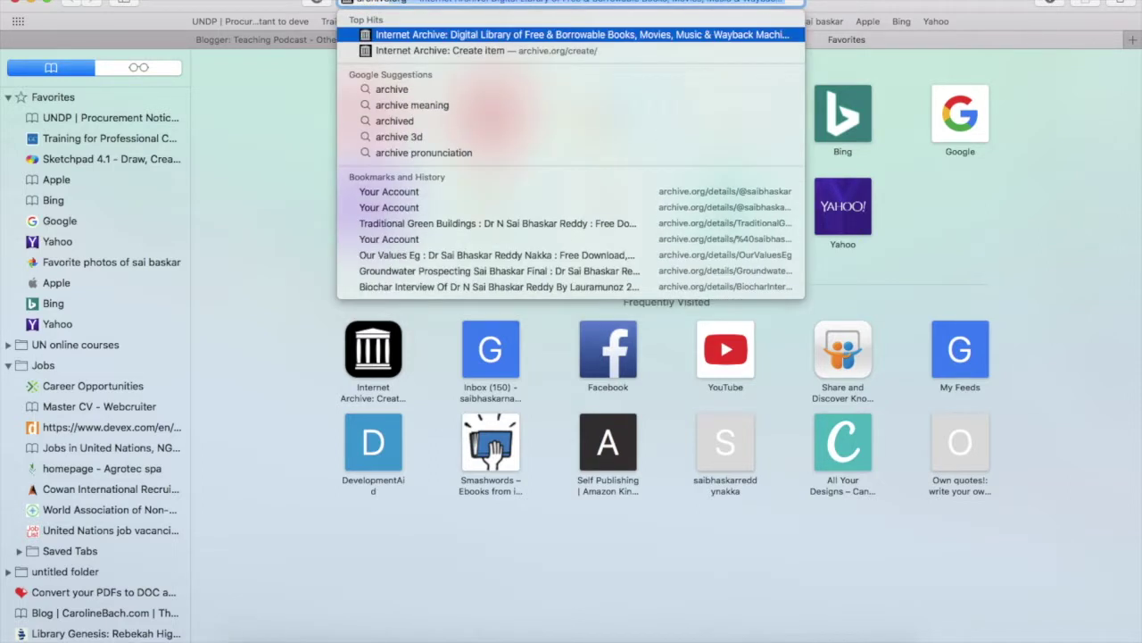
pyautogui.write('.org')
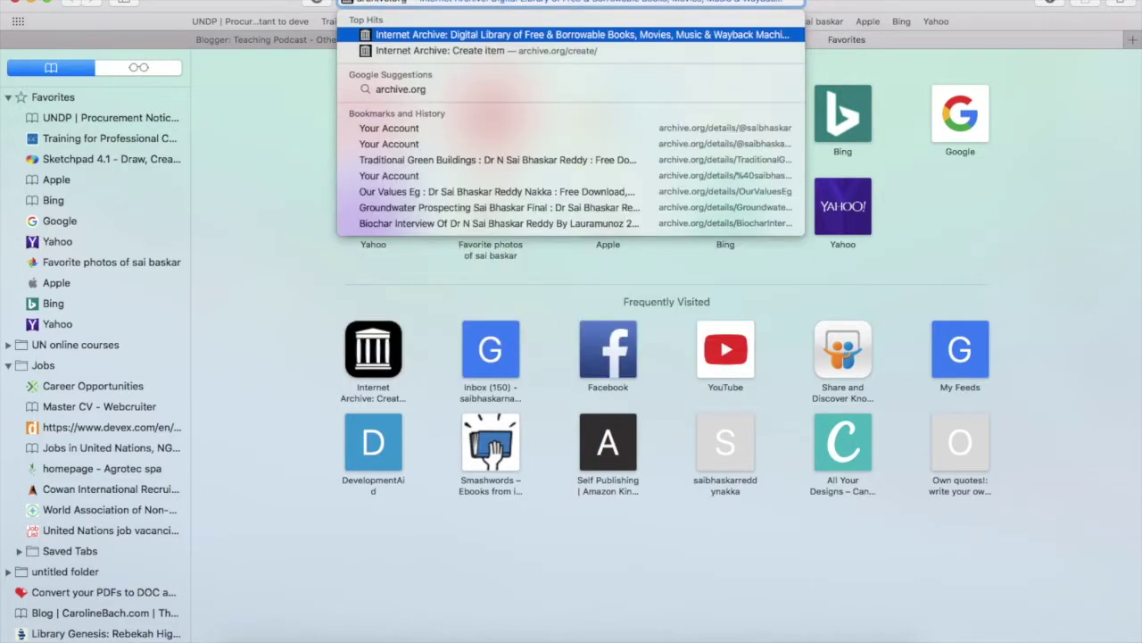
pyautogui.press('Return')
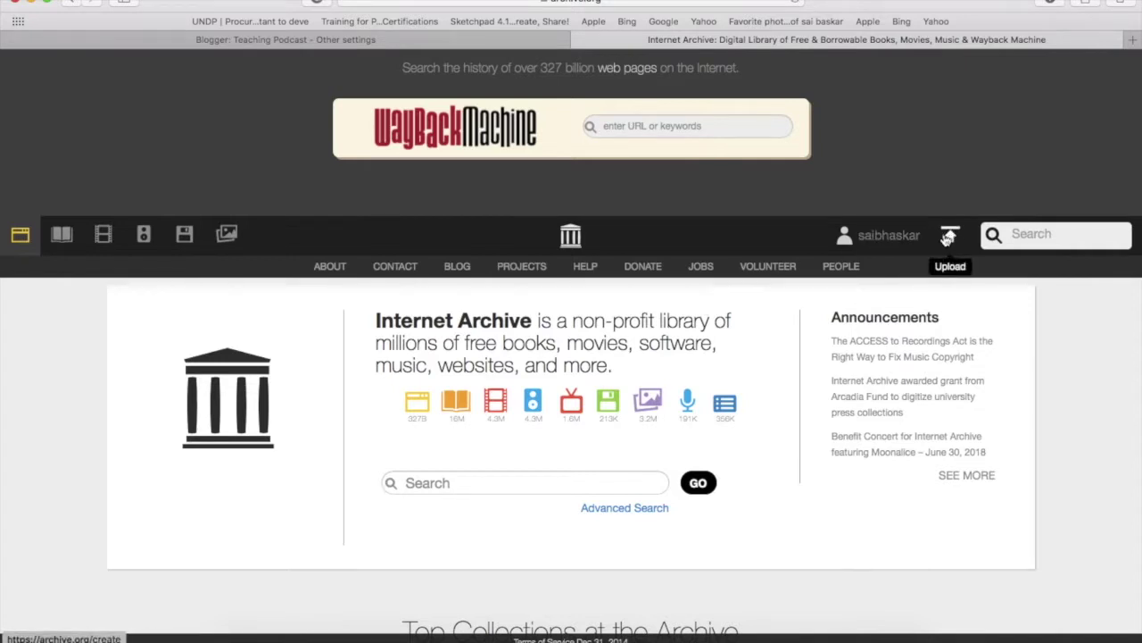
pyautogui.click(893, 237)
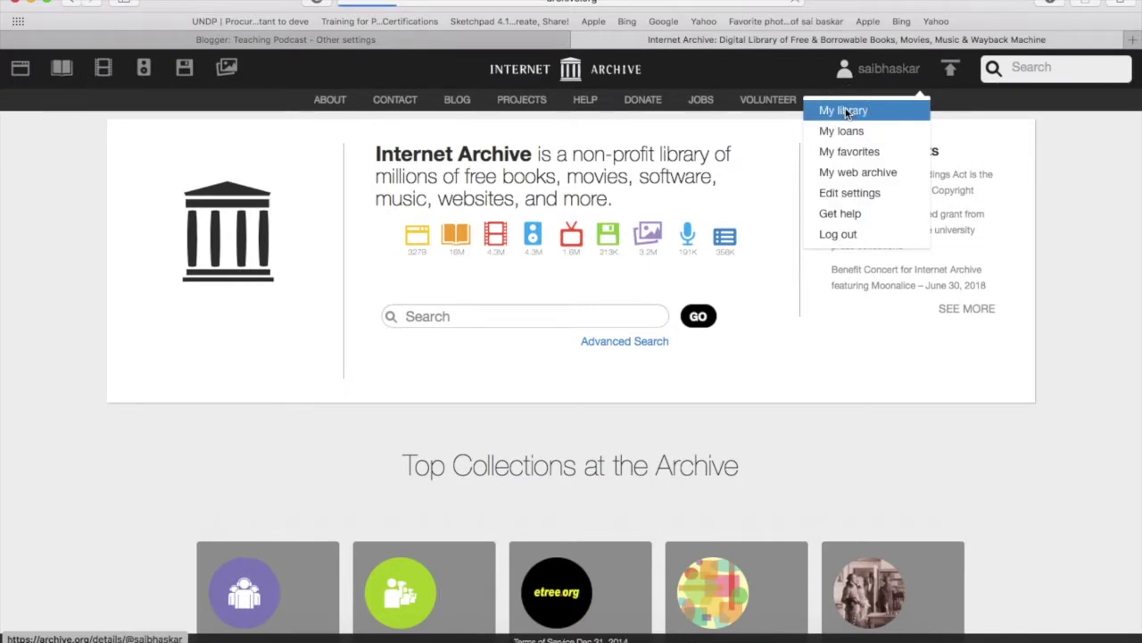
pyautogui.click(845, 110)
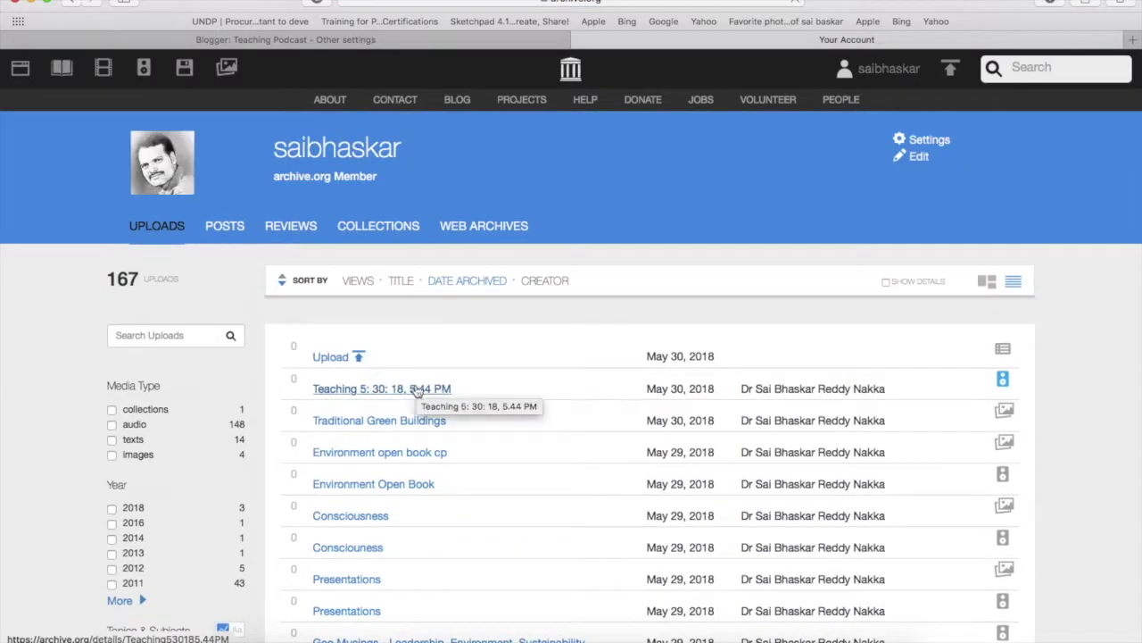
pyautogui.click(395, 389)
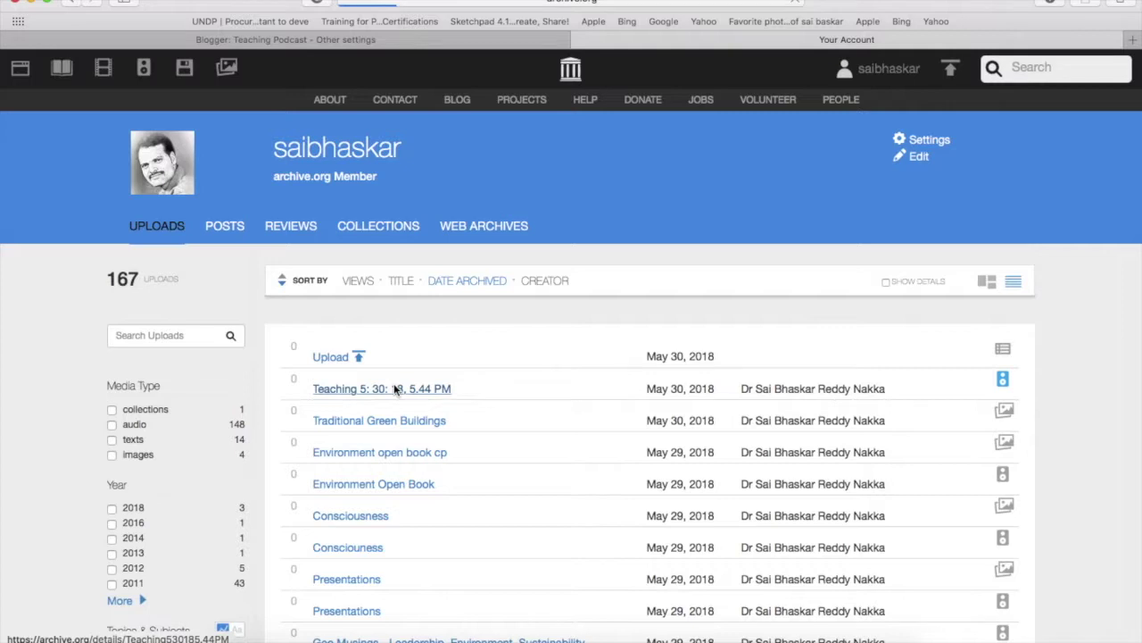
# - Copy the link address of the VBR MP3 file from the item's download options
pyautogui.scroll(-1, 716, 484)
pyautogui.scroll(-5, 717, 484)
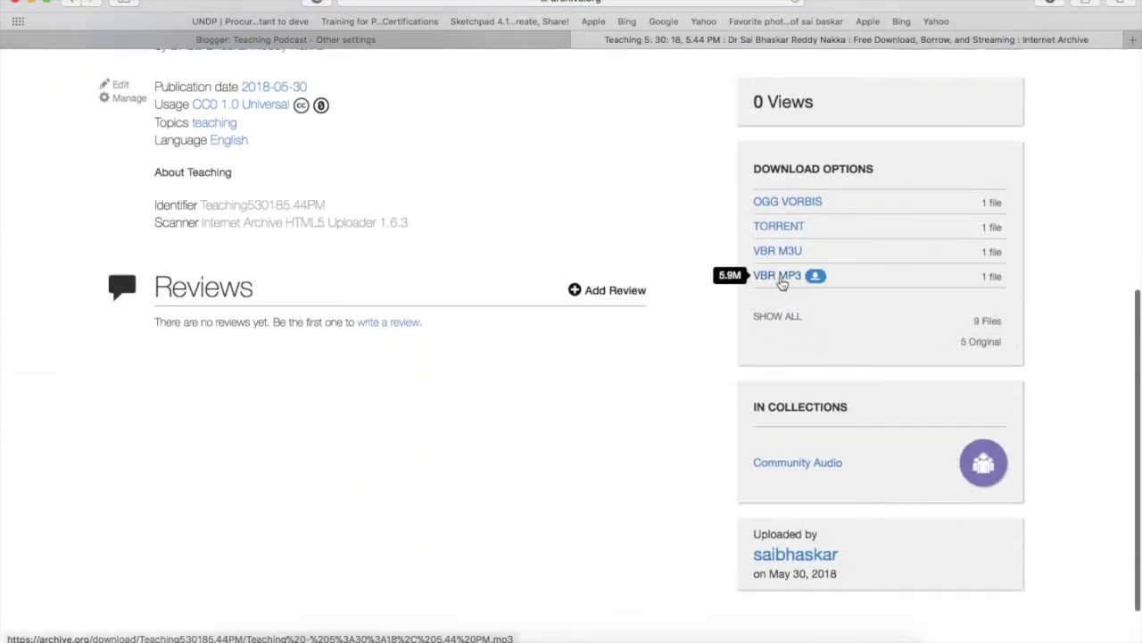
pyautogui.rightClick(782, 278)
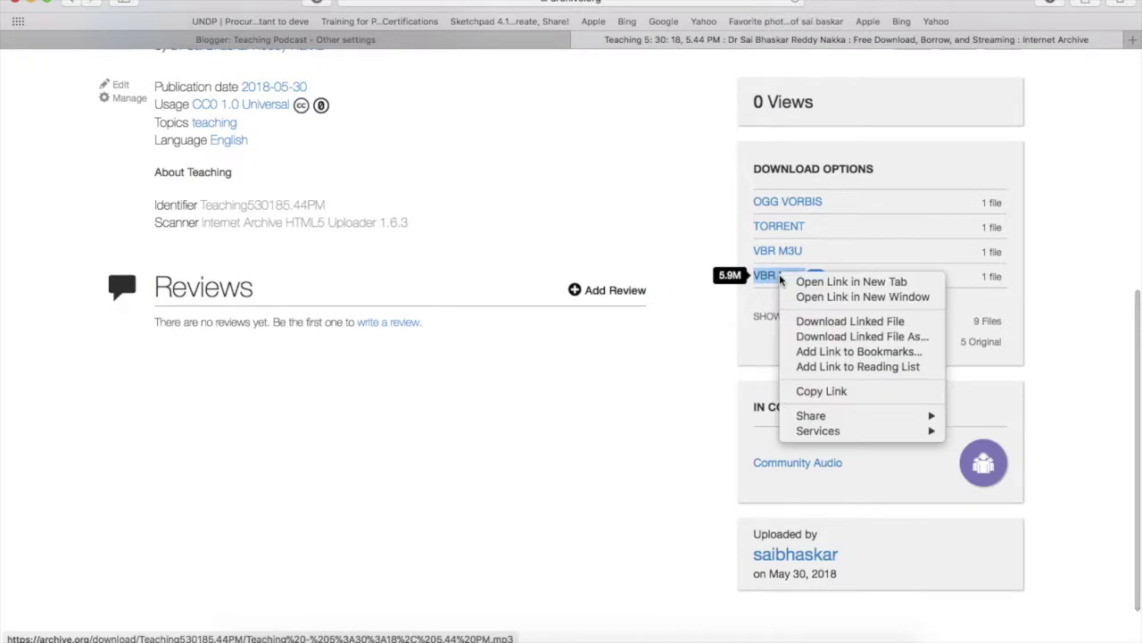
pyautogui.click(830, 390)
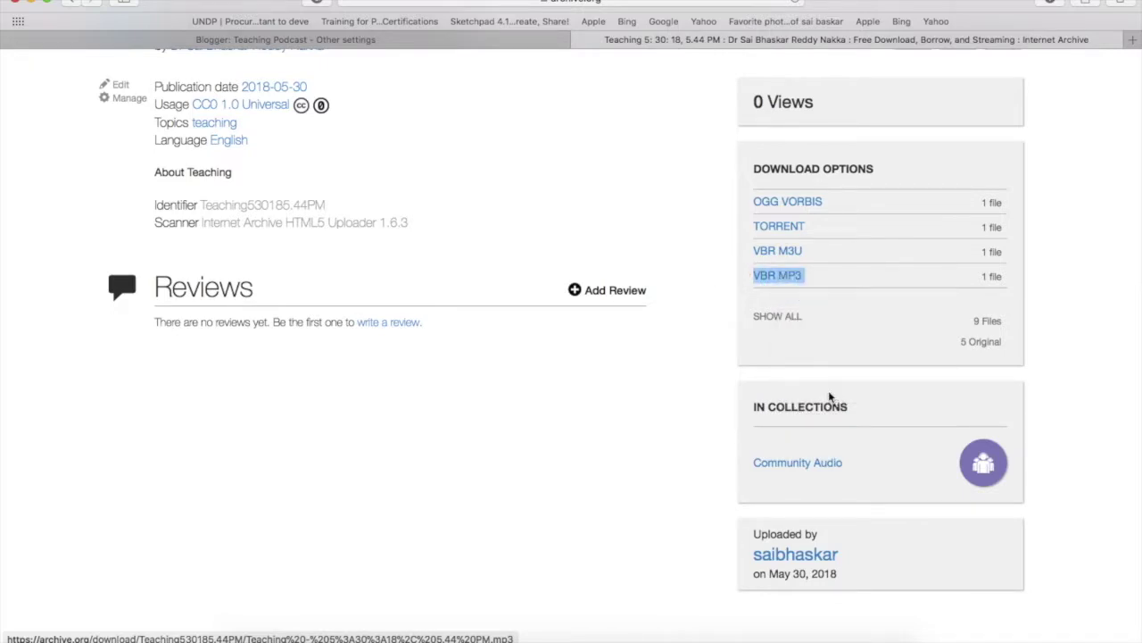
# - Return to the Teaching Podcast blog in Blogger and open the "Teaching" post for editing
pyautogui.click(369, 41)
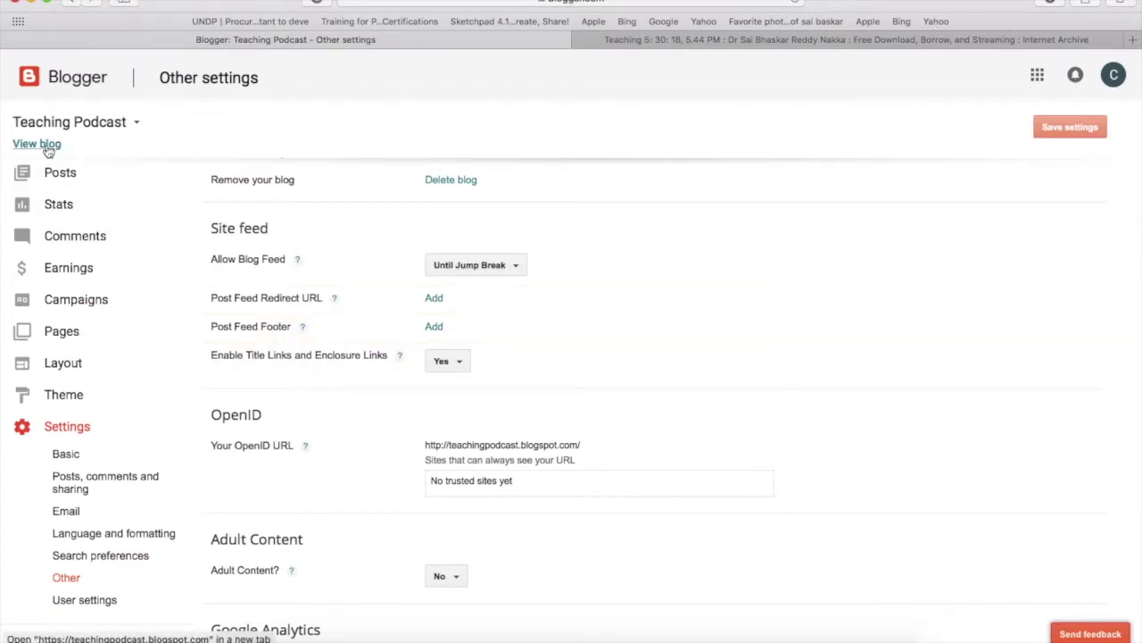
pyautogui.click(62, 175)
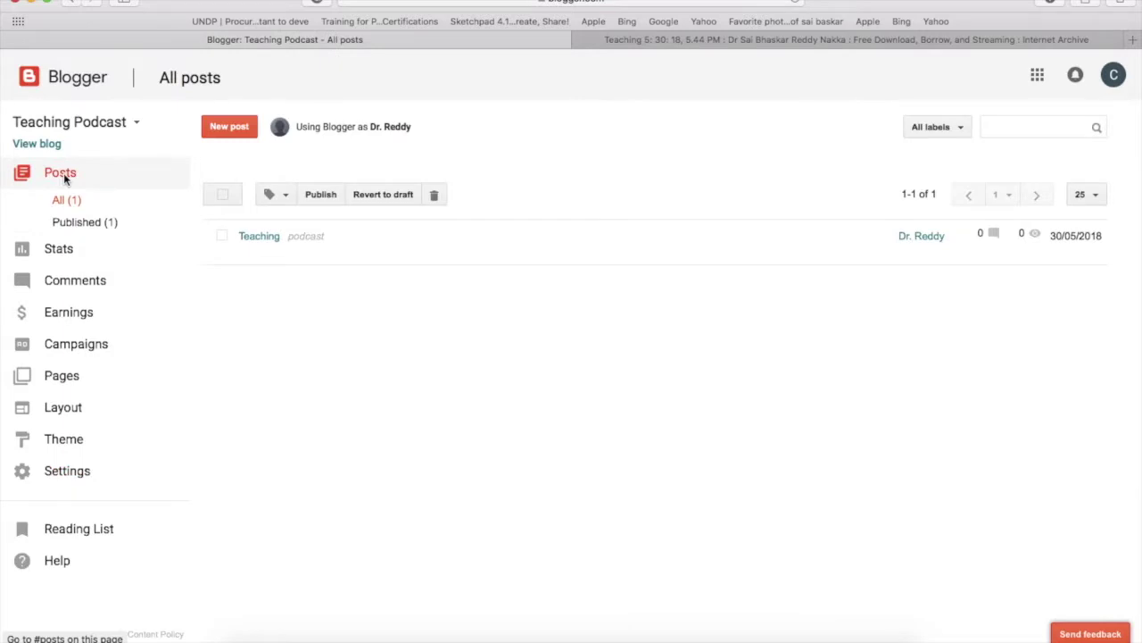
pyautogui.moveTo(262, 281)
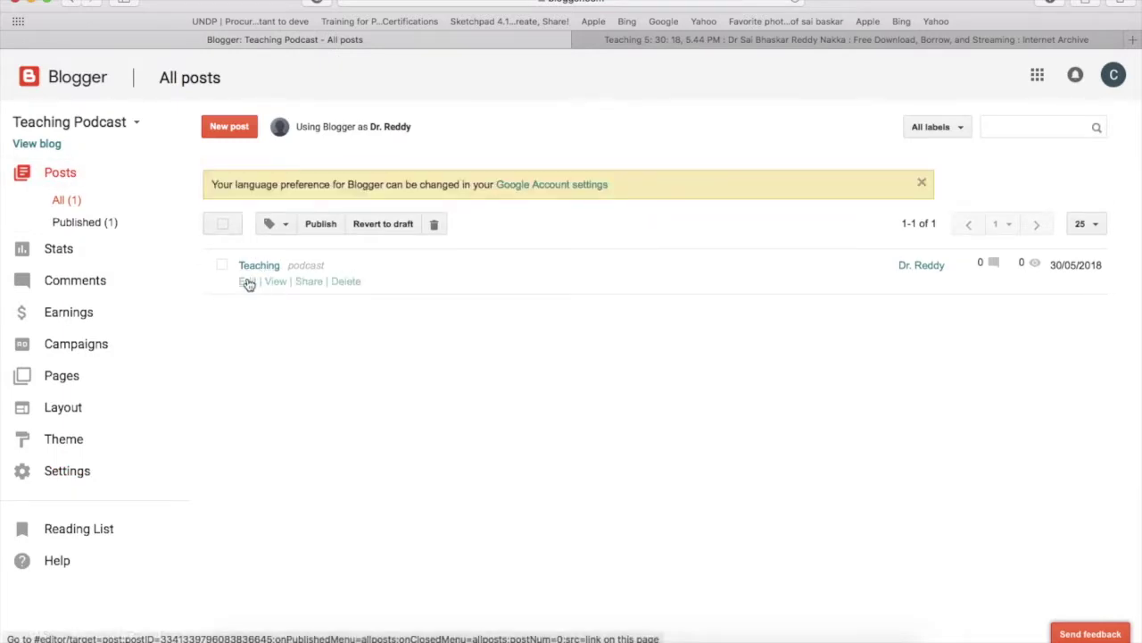
pyautogui.click(248, 282)
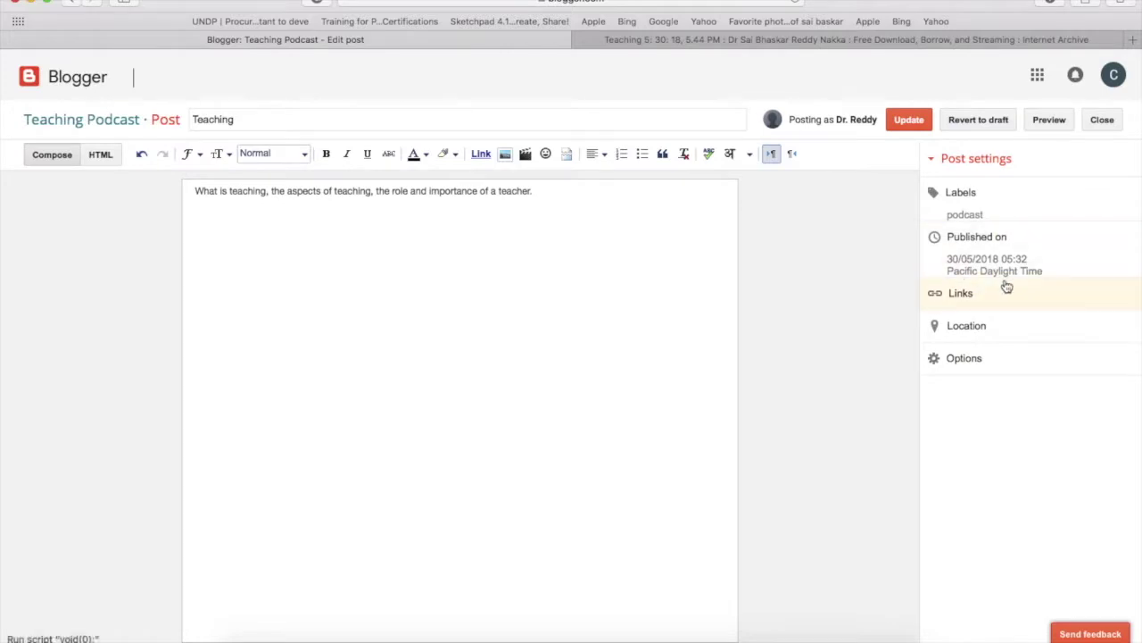
# - Attach the copied MP3 address to the post as an enclosure link and update the post
pyautogui.click(968, 294)
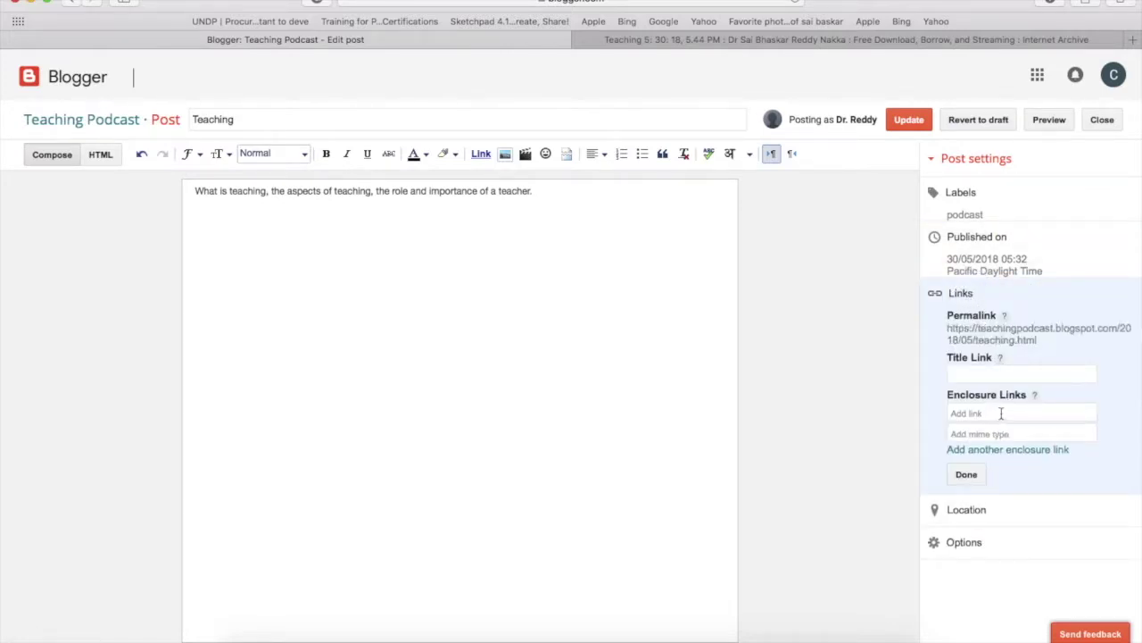
pyautogui.click(1001, 414)
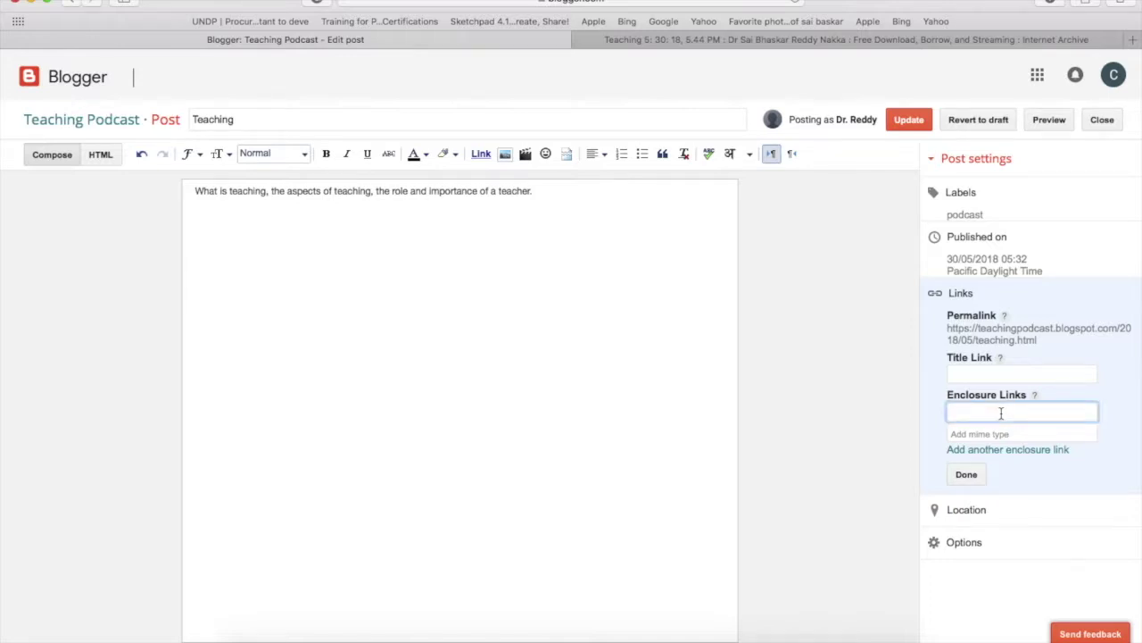
pyautogui.press('super+v')
pyautogui.click(1117, 387)
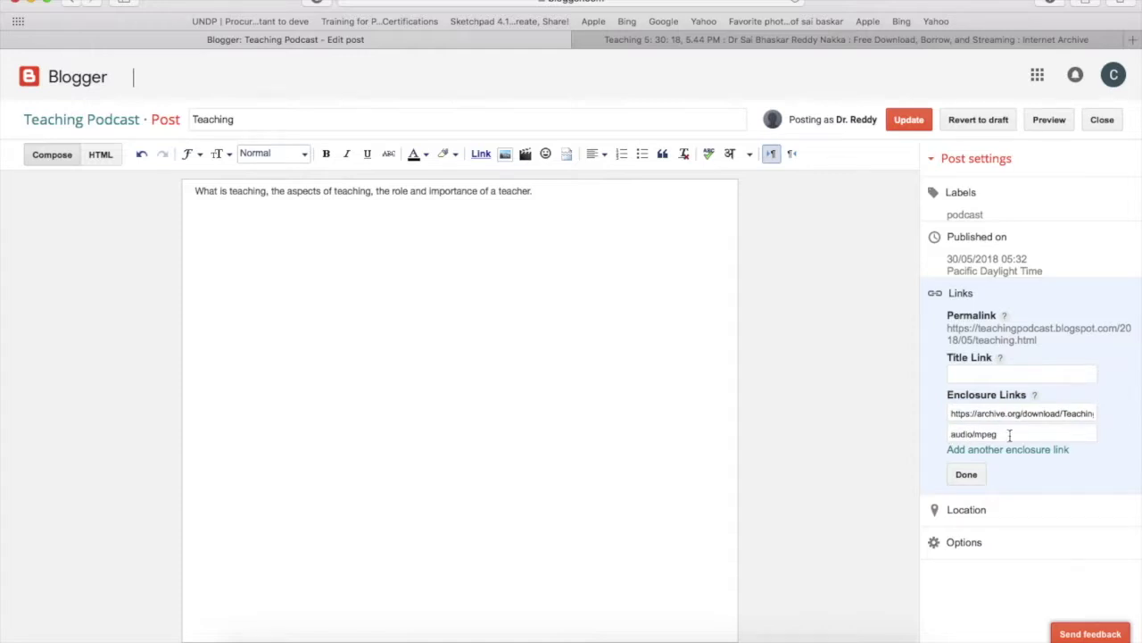
pyautogui.click(969, 476)
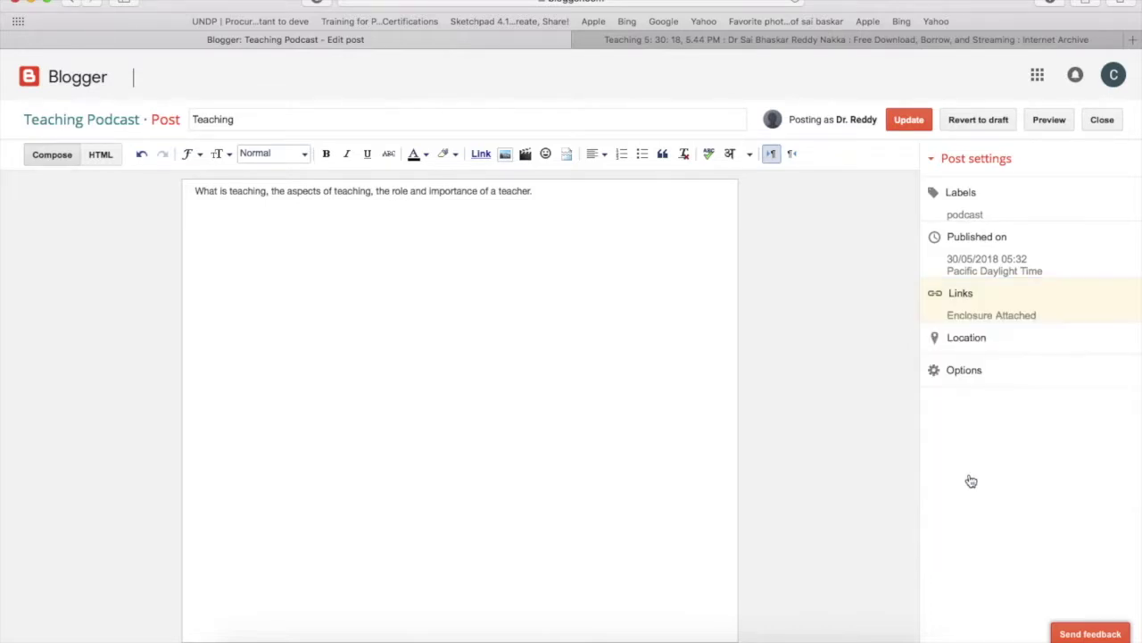
pyautogui.click(910, 120)
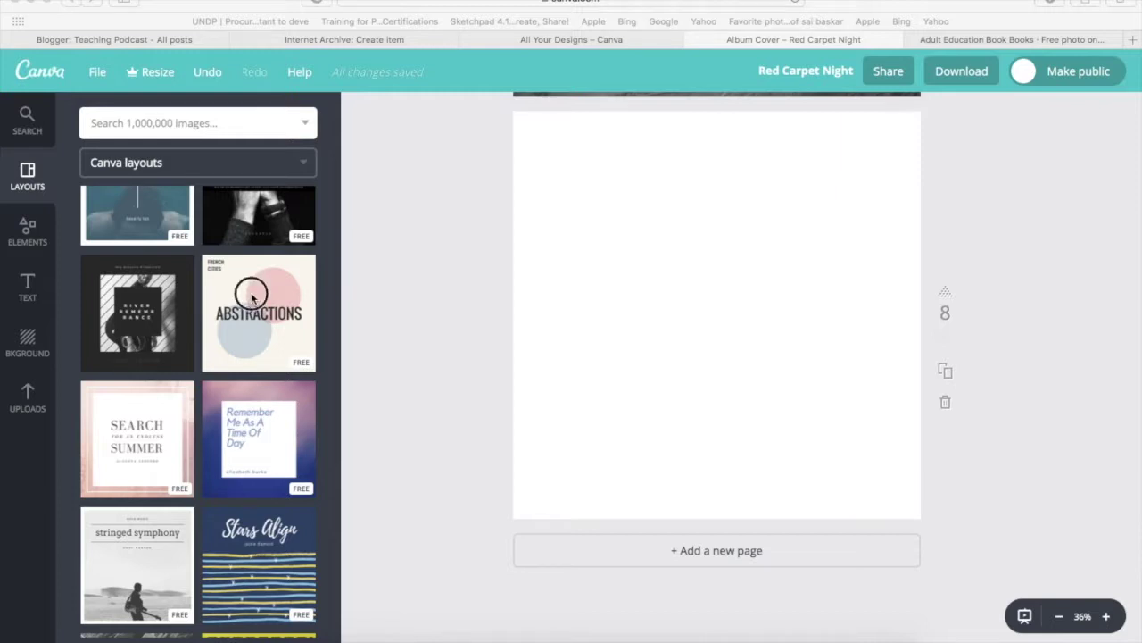
# - In Canva, apply the "ABSTRACTIONS" layout to the blank album cover page and replace its title with "TEACHING"
pyautogui.moveTo(263, 304); pyautogui.dragTo(637, 280)
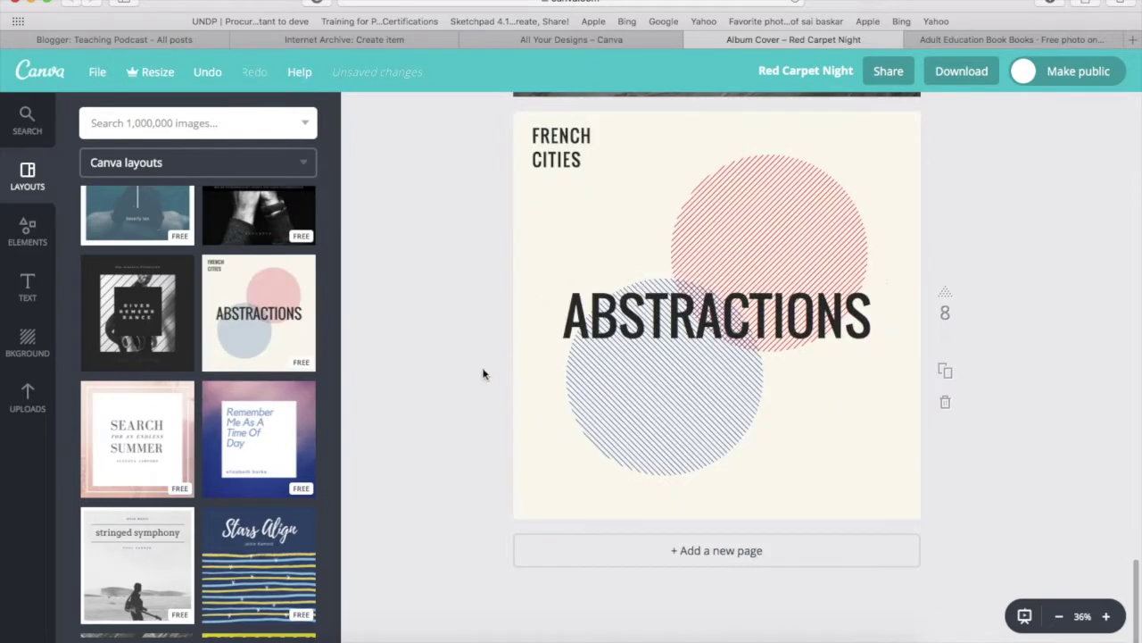
pyautogui.click(678, 314)
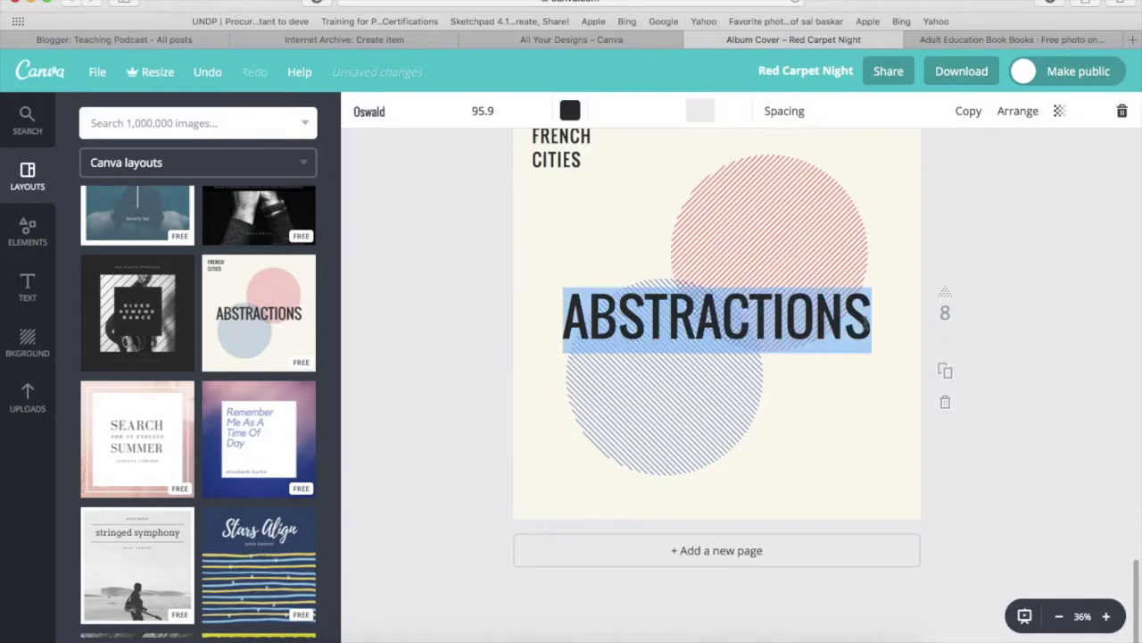
pyautogui.doubleClick(864, 324)
pyautogui.write('T')
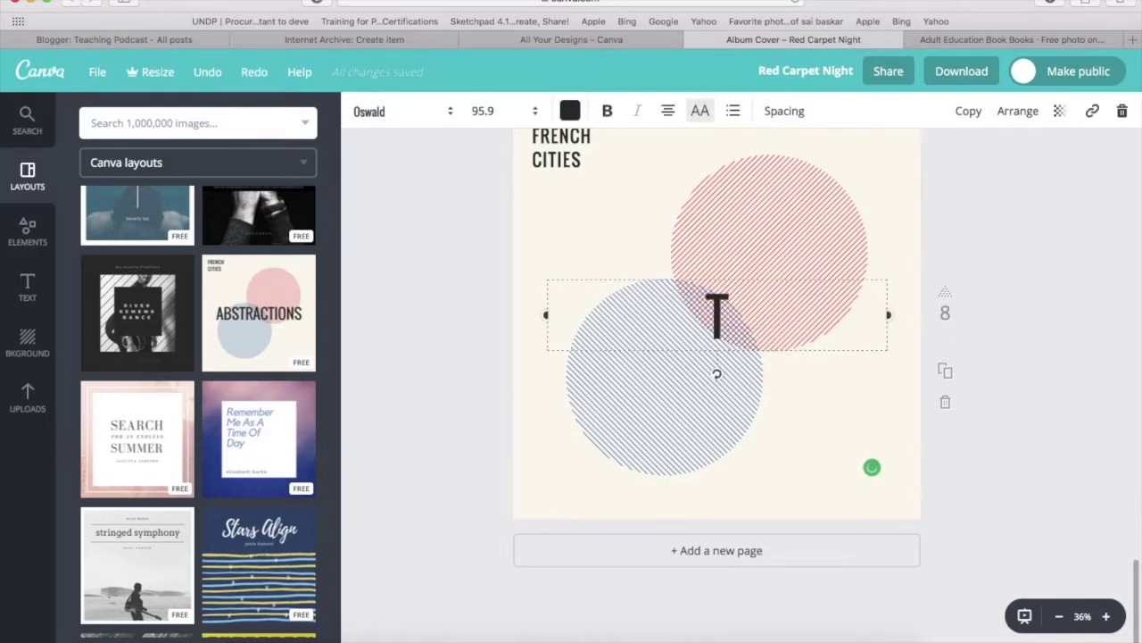
pyautogui.write('EAC')
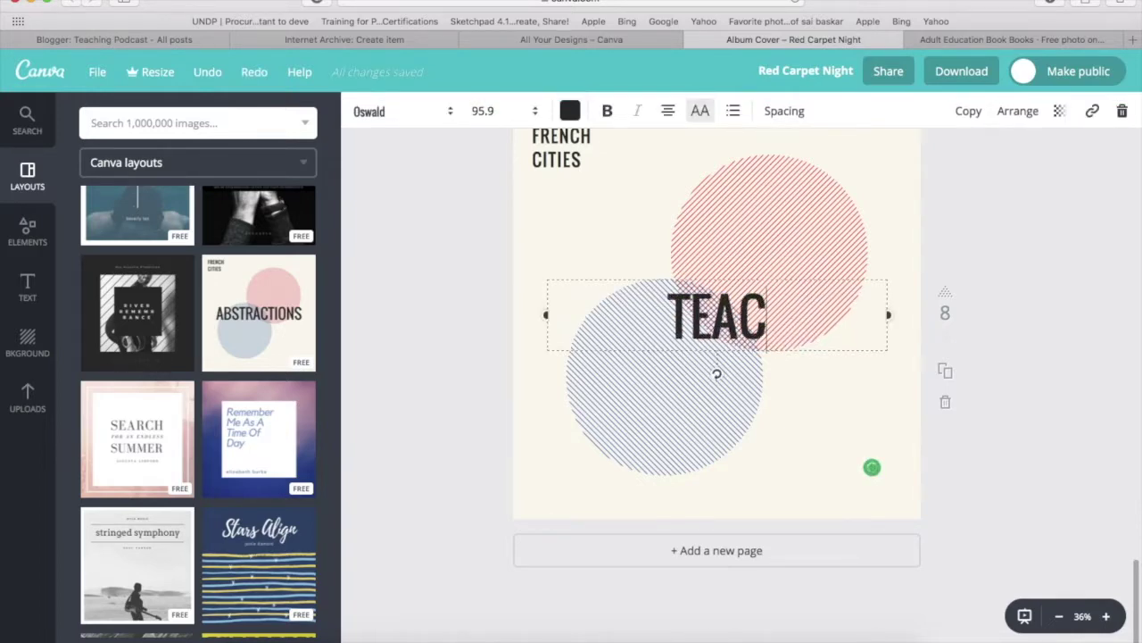
pyautogui.write('HING')
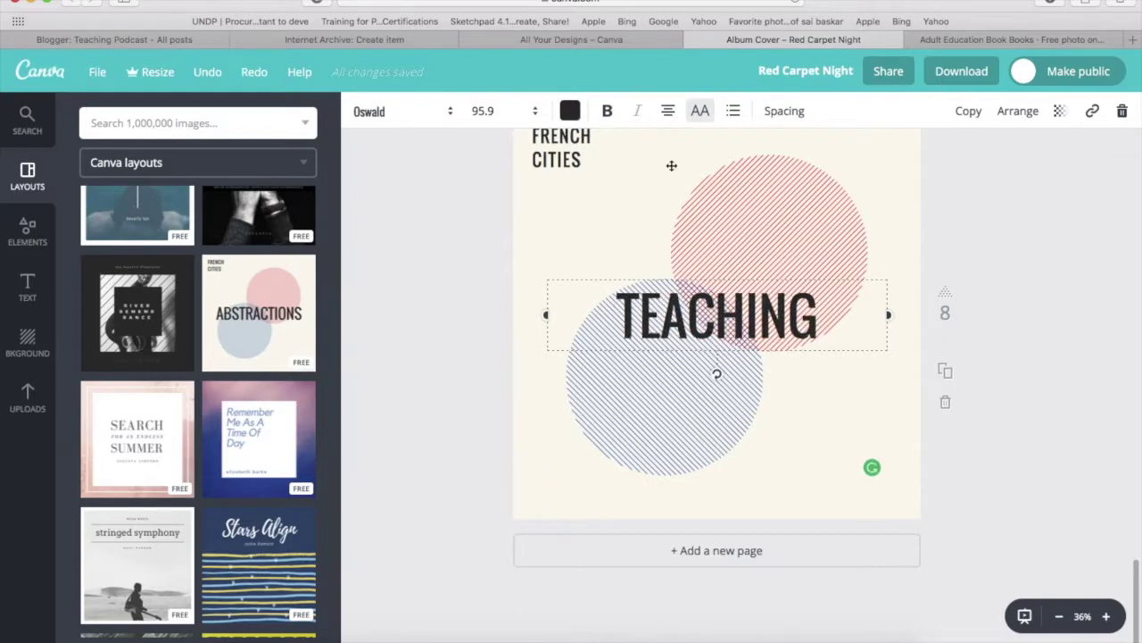
# - Replace the "FRENCH CITIES" text with "GEO PRESENTS" and widen its text box so PRESENTS fits on one line
pyautogui.click(563, 158)
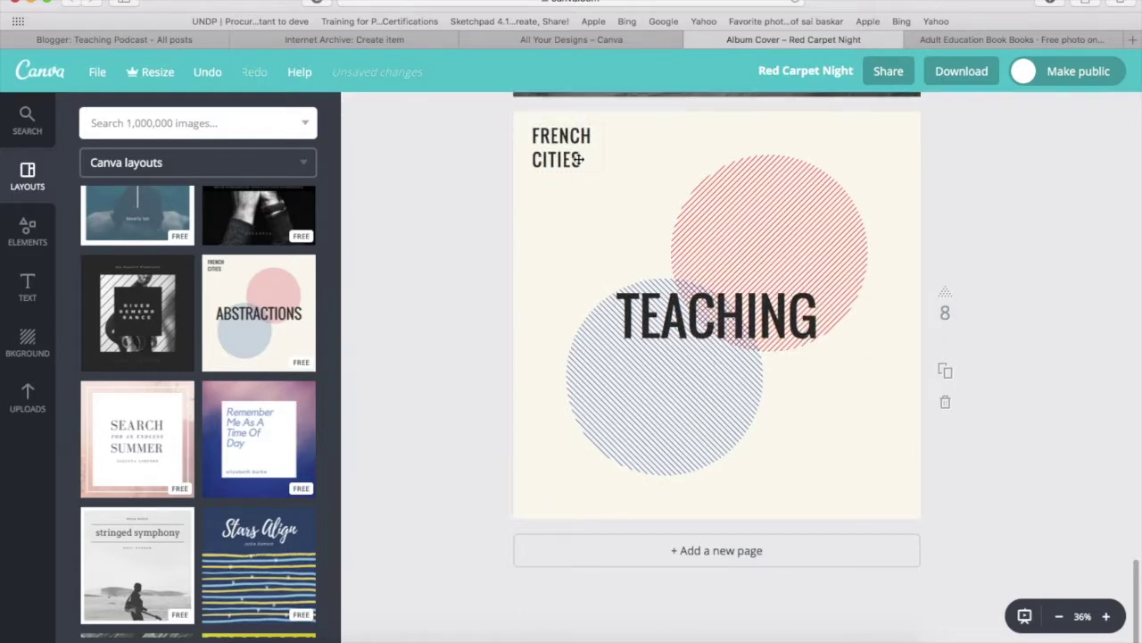
pyautogui.click(576, 158)
pyautogui.click(580, 159)
pyautogui.moveTo(586, 161); pyautogui.dragTo(527, 134)
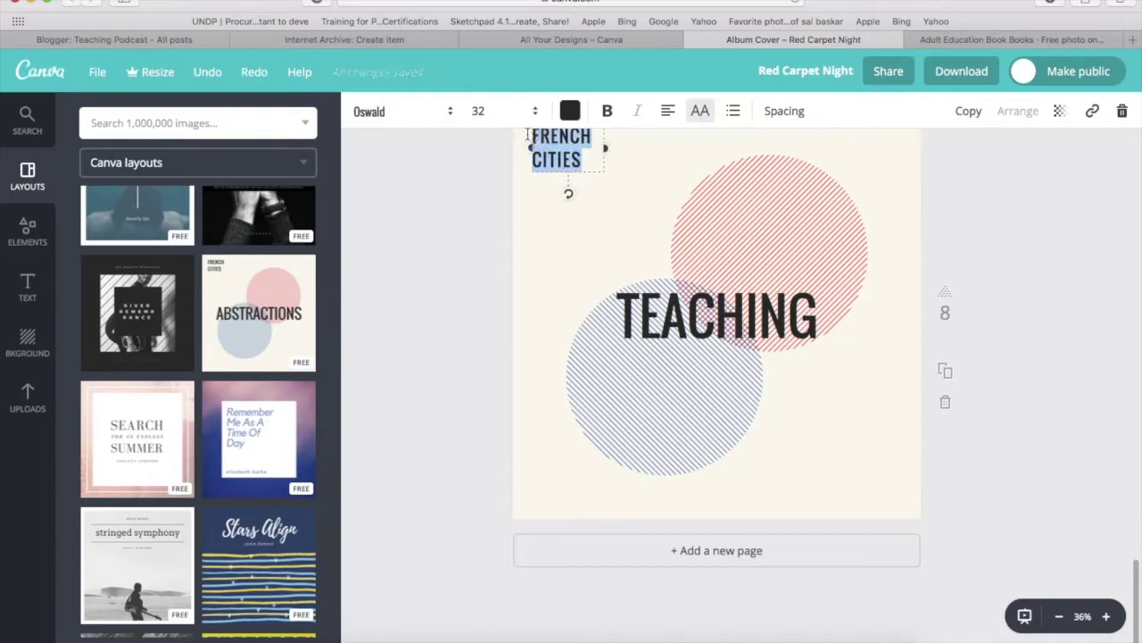
pyautogui.write('G')
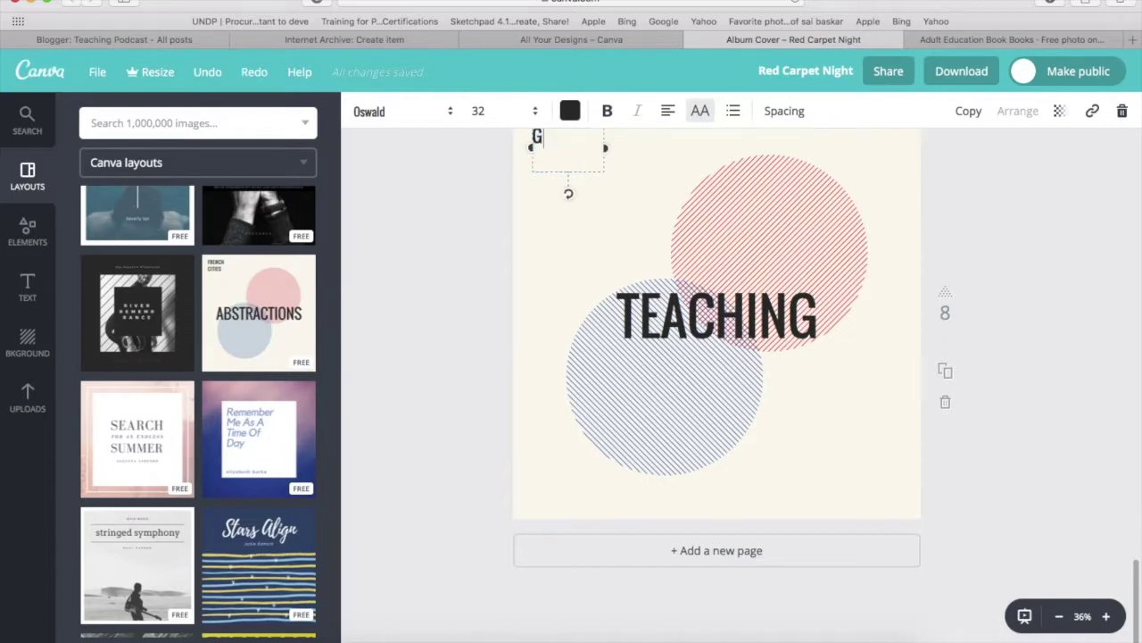
pyautogui.write('EO PRESENTS')
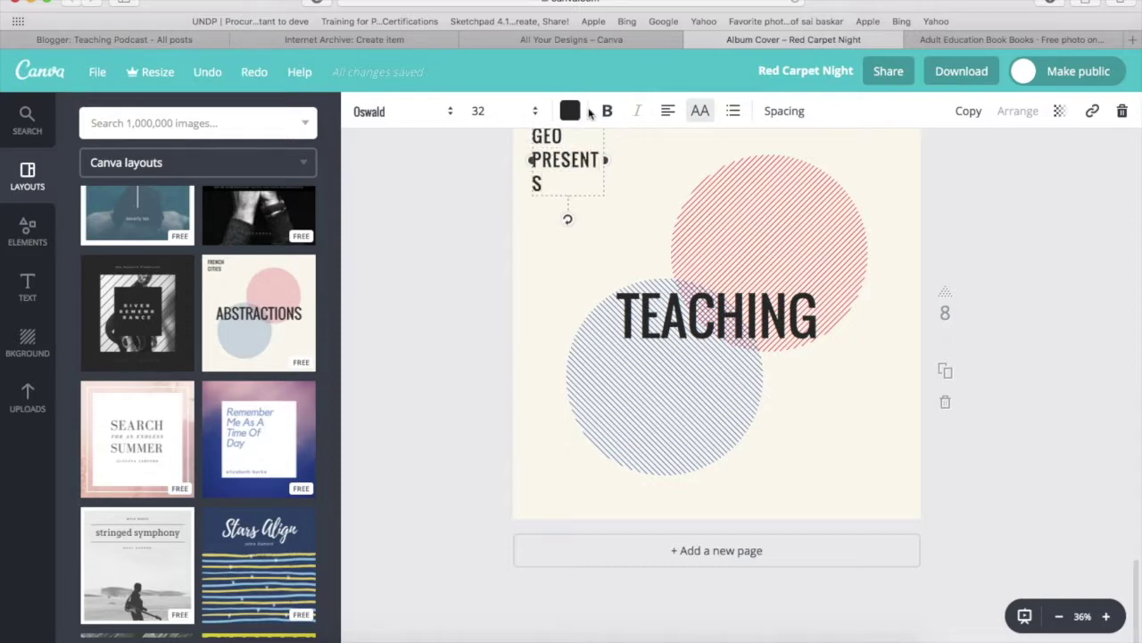
pyautogui.moveTo(605, 159); pyautogui.dragTo(631, 155)
pyautogui.click(458, 287)
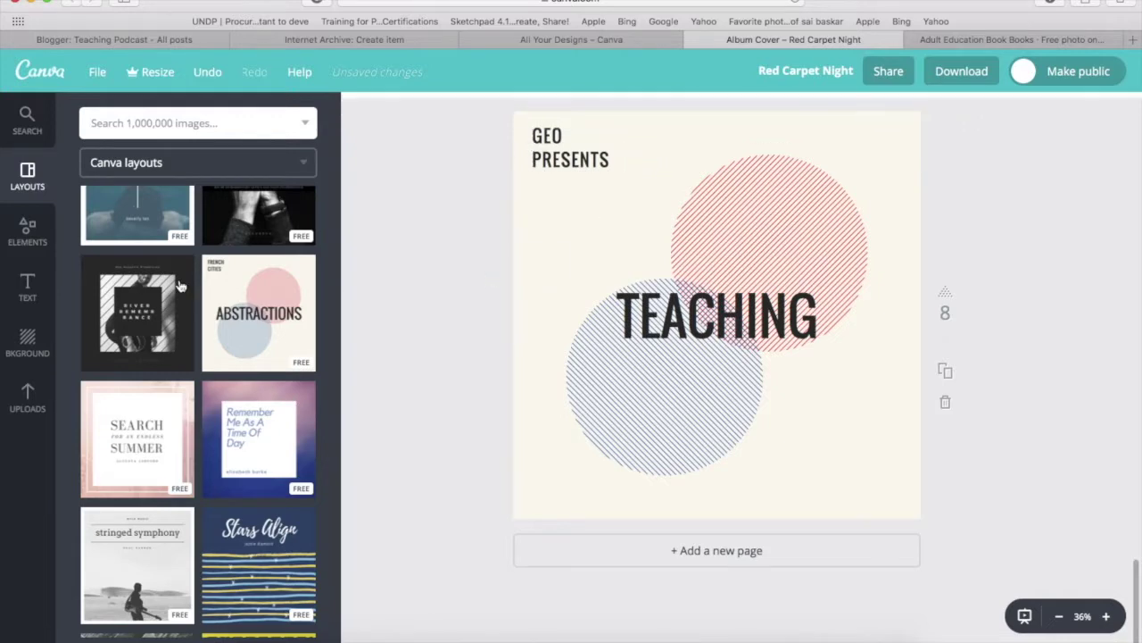
# - Add a body text with the author's full name and place it centred near the cover's lower edge, below the circles
pyautogui.click(27, 286)
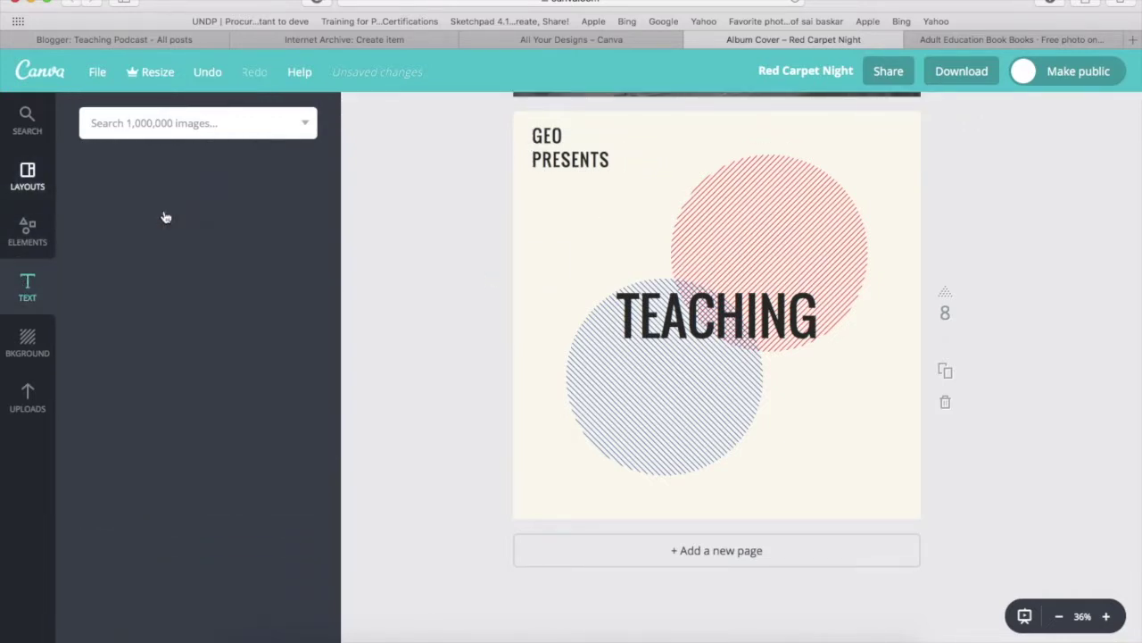
pyautogui.click(158, 288)
pyautogui.click(751, 321)
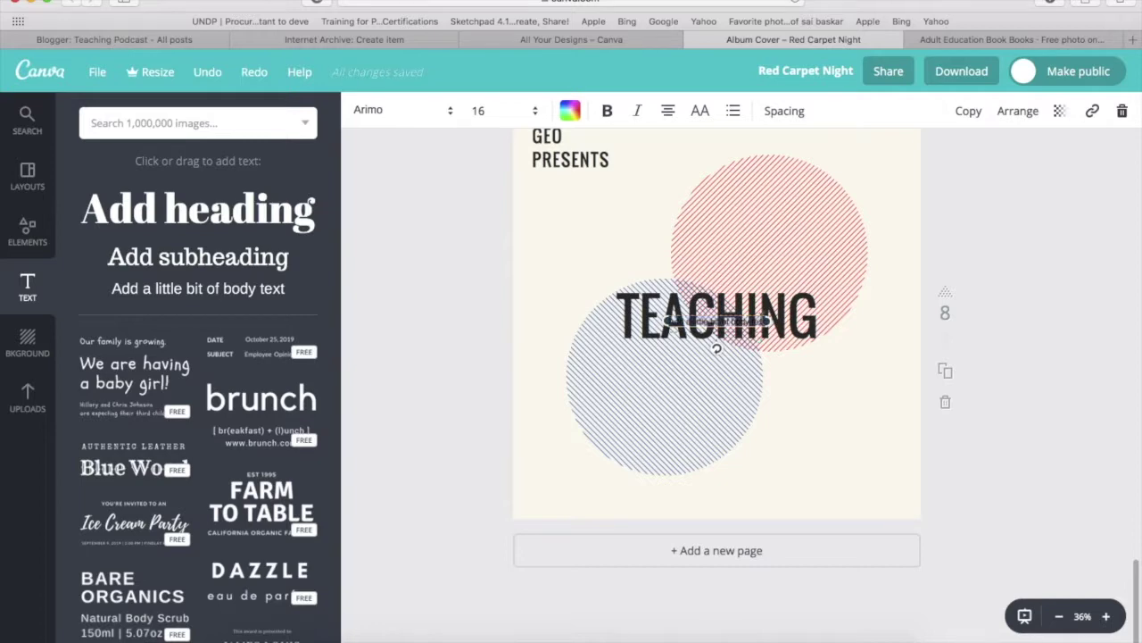
pyautogui.click(746, 321)
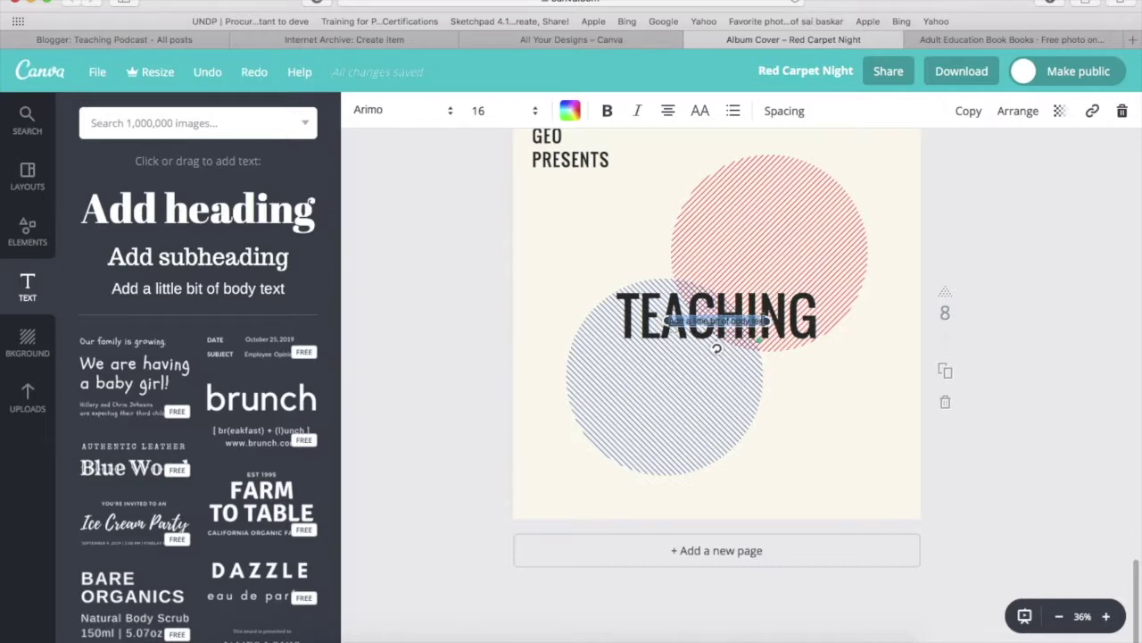
pyautogui.press('BackSpace')
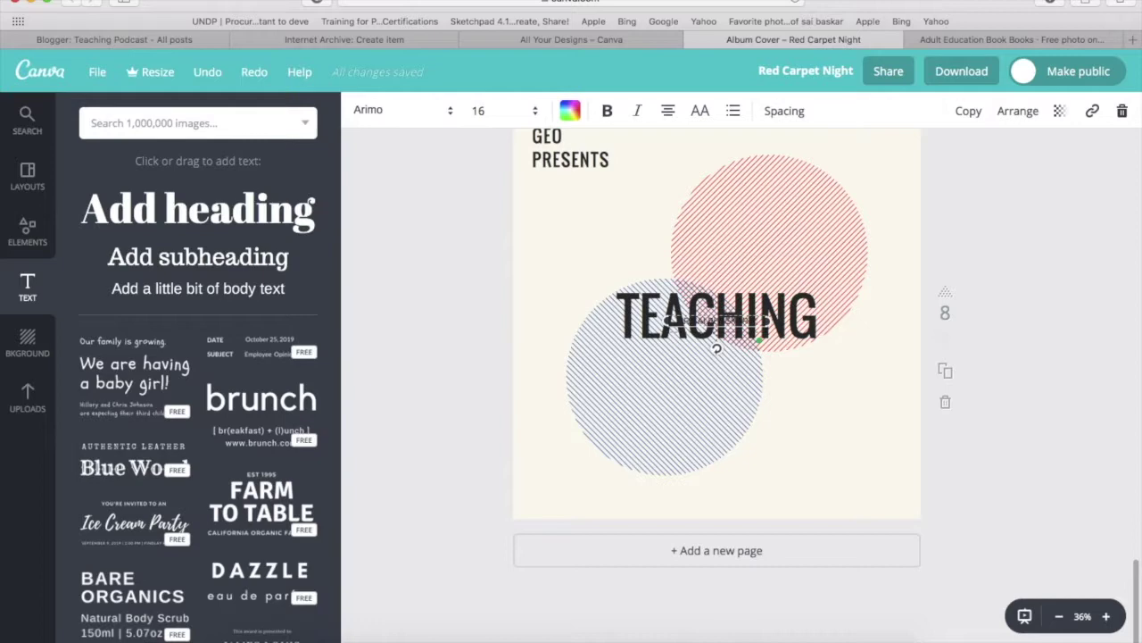
pyautogui.write('TEACHERS')
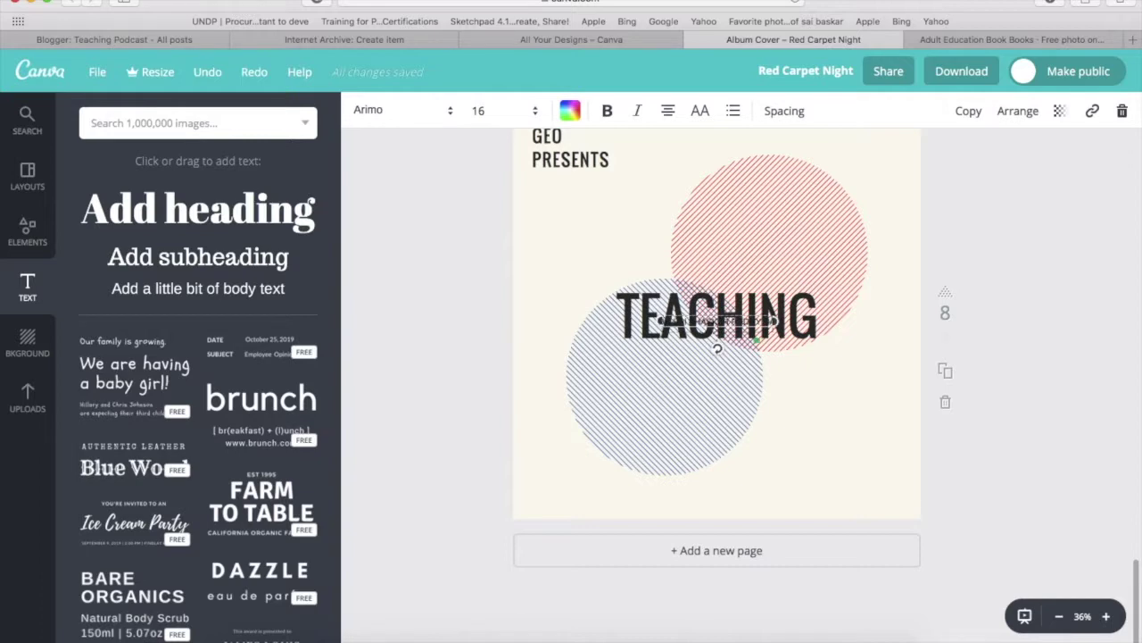
pyautogui.moveTo(779, 317); pyautogui.dragTo(778, 495)
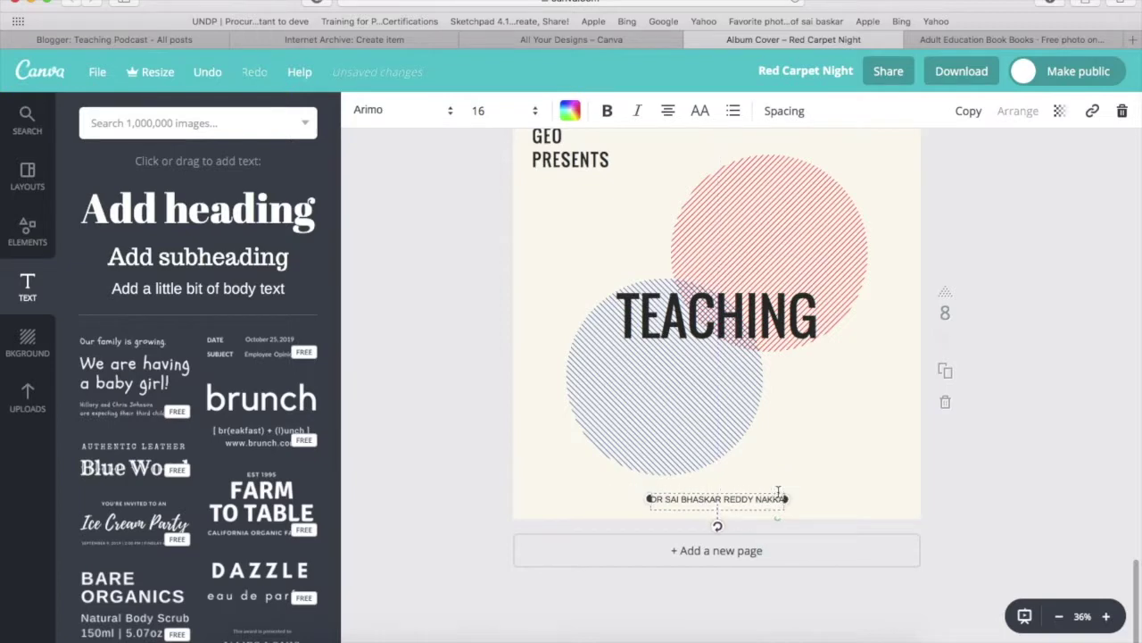
# - Upload the image adult-education-2706977_1280.jpg from the Downloads folder to the Canva image library
pyautogui.click(882, 335)
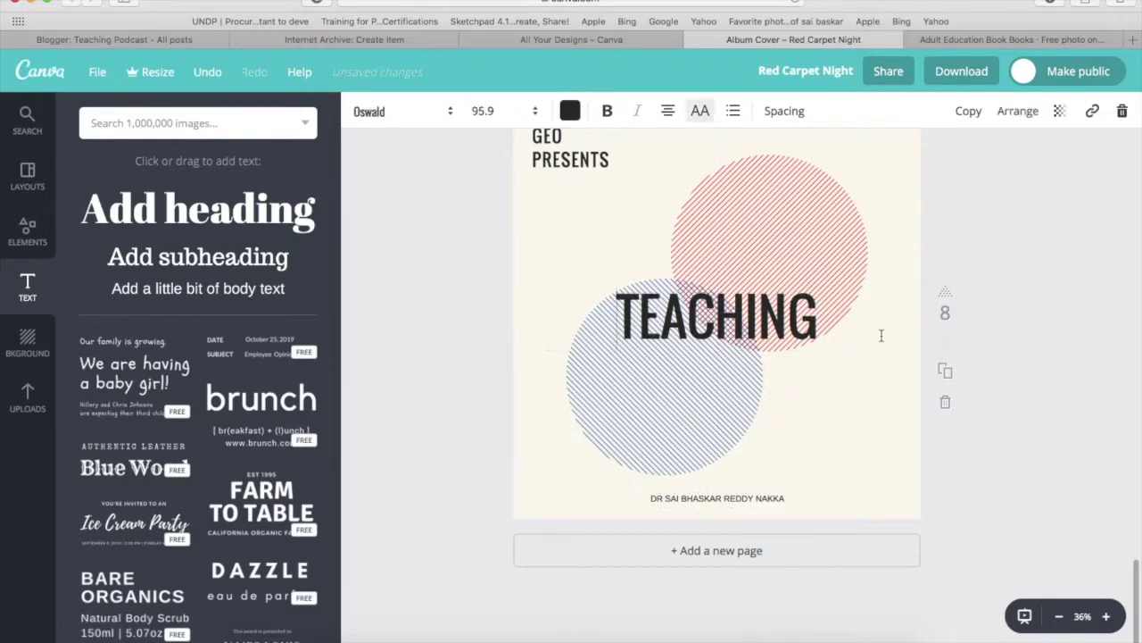
pyautogui.click(880, 204)
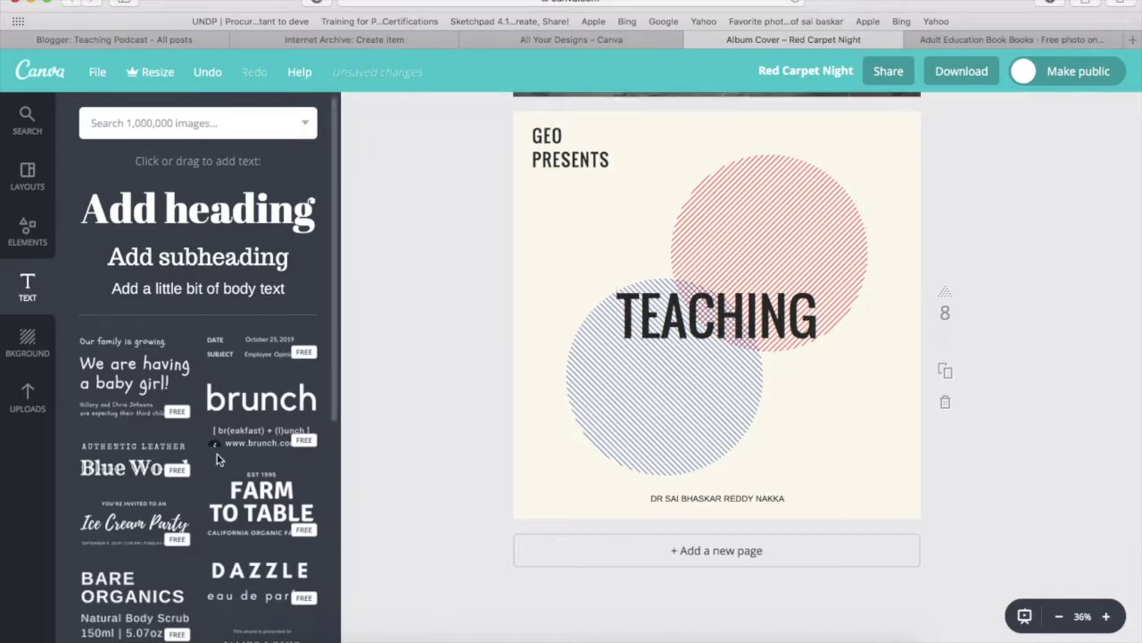
pyautogui.click(26, 393)
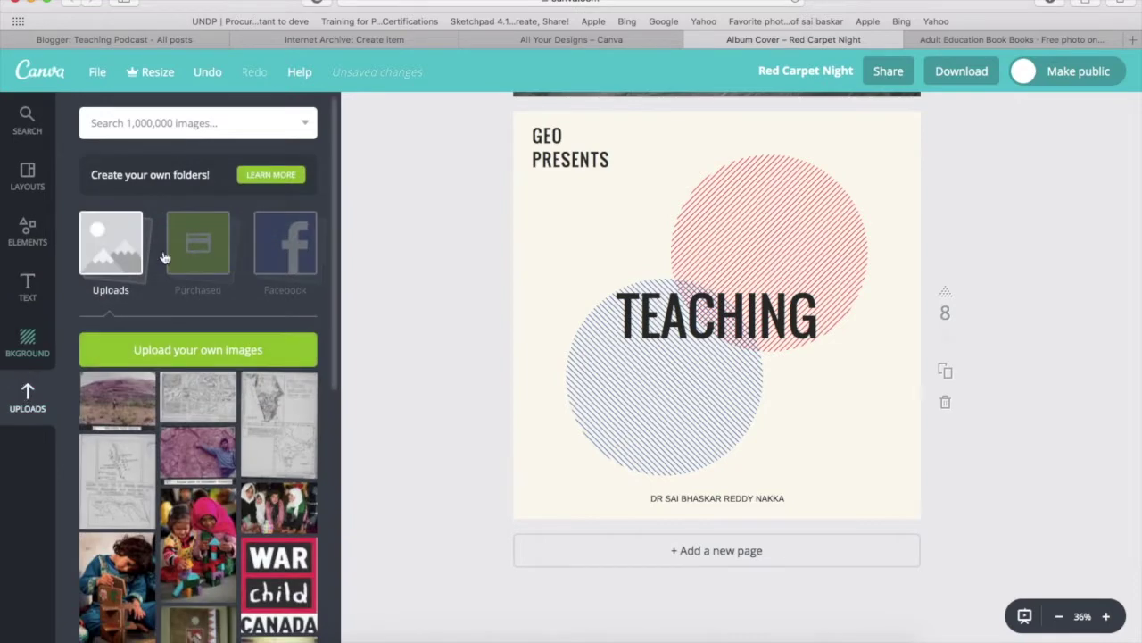
pyautogui.click(193, 352)
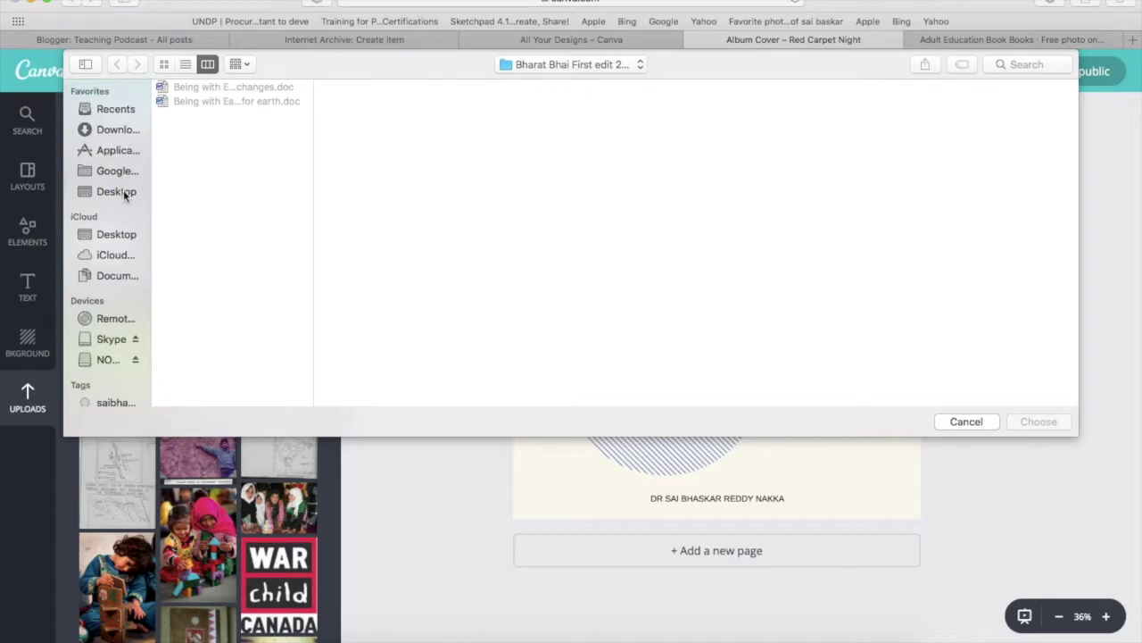
pyautogui.click(115, 131)
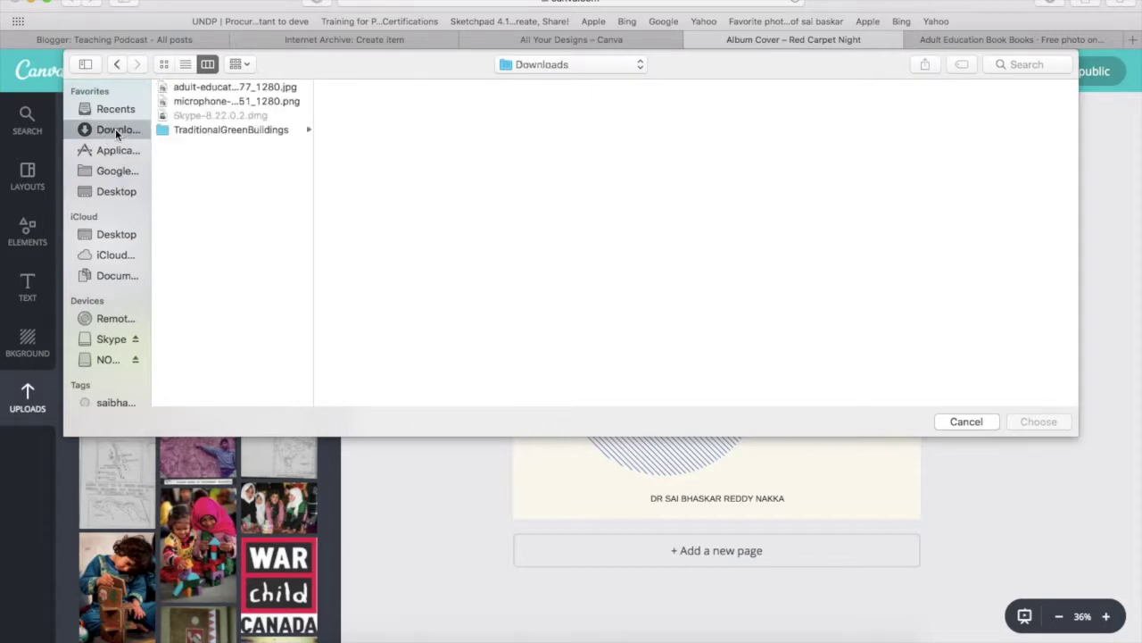
pyautogui.click(220, 90)
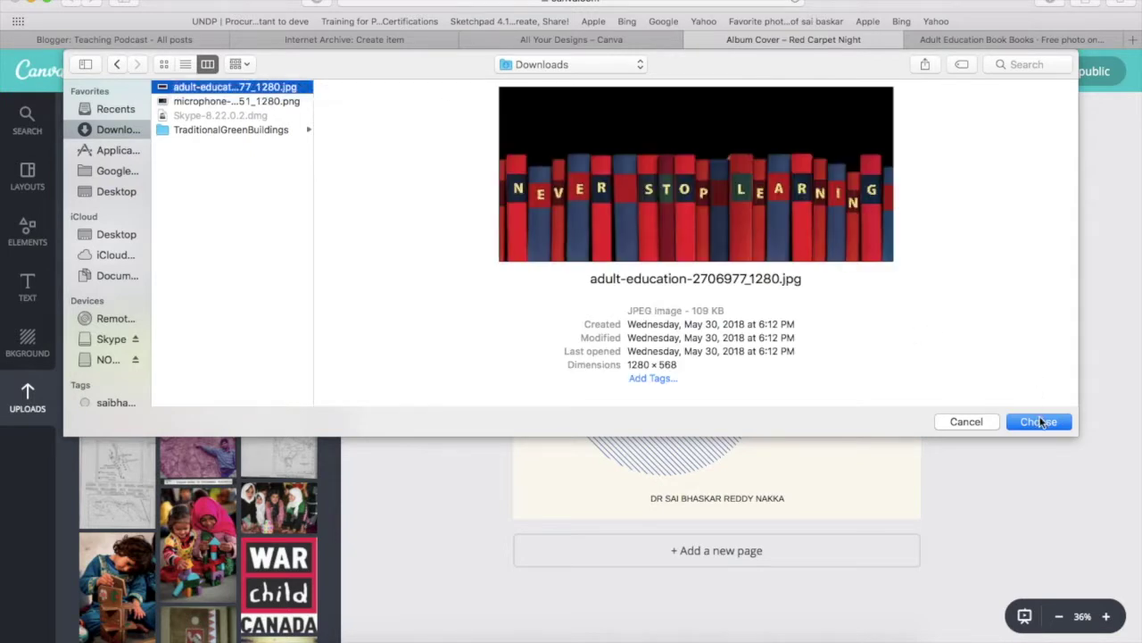
pyautogui.click(1040, 422)
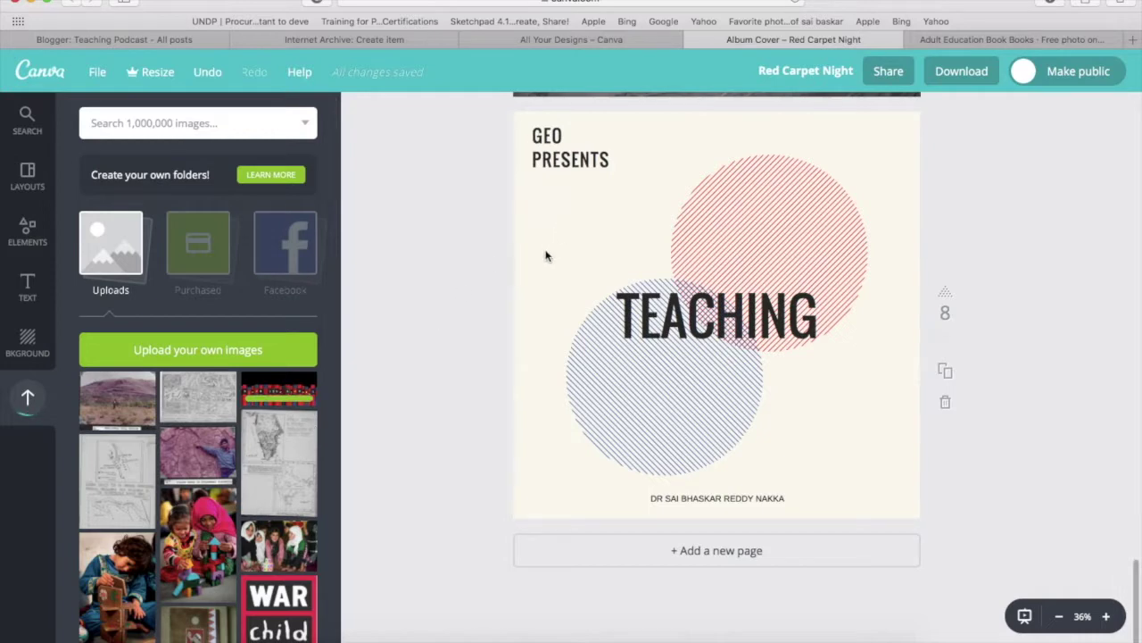
# - Delete the cream background, the red striped circle and the blue striped circle from the cover page
pyautogui.click(720, 215)
pyautogui.click(720, 216)
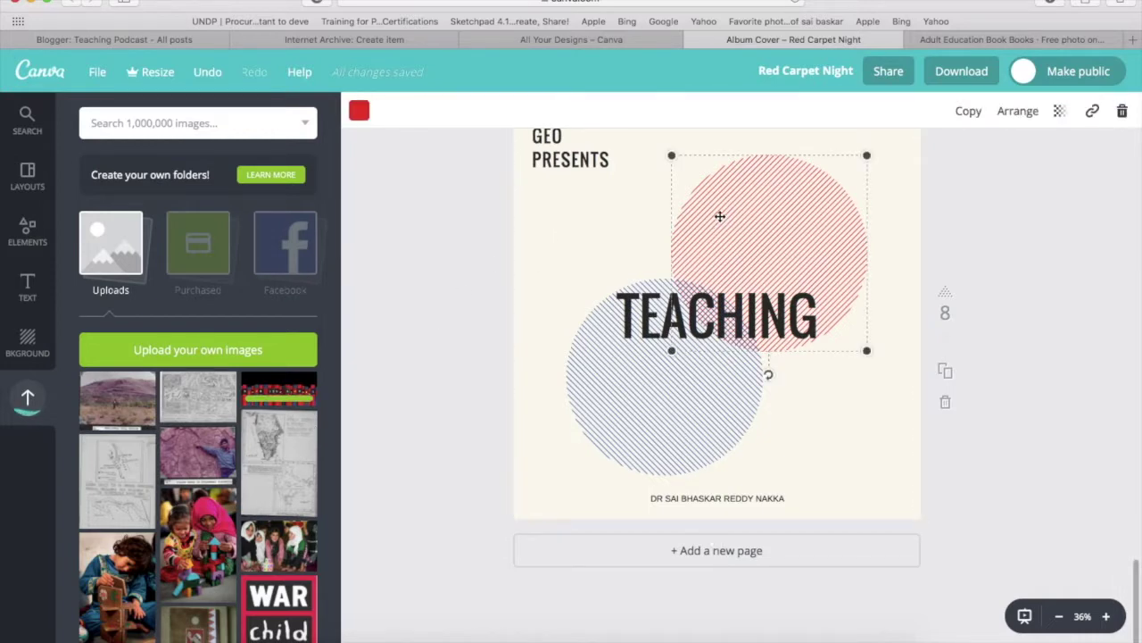
pyautogui.click(550, 254)
pyautogui.click(524, 243)
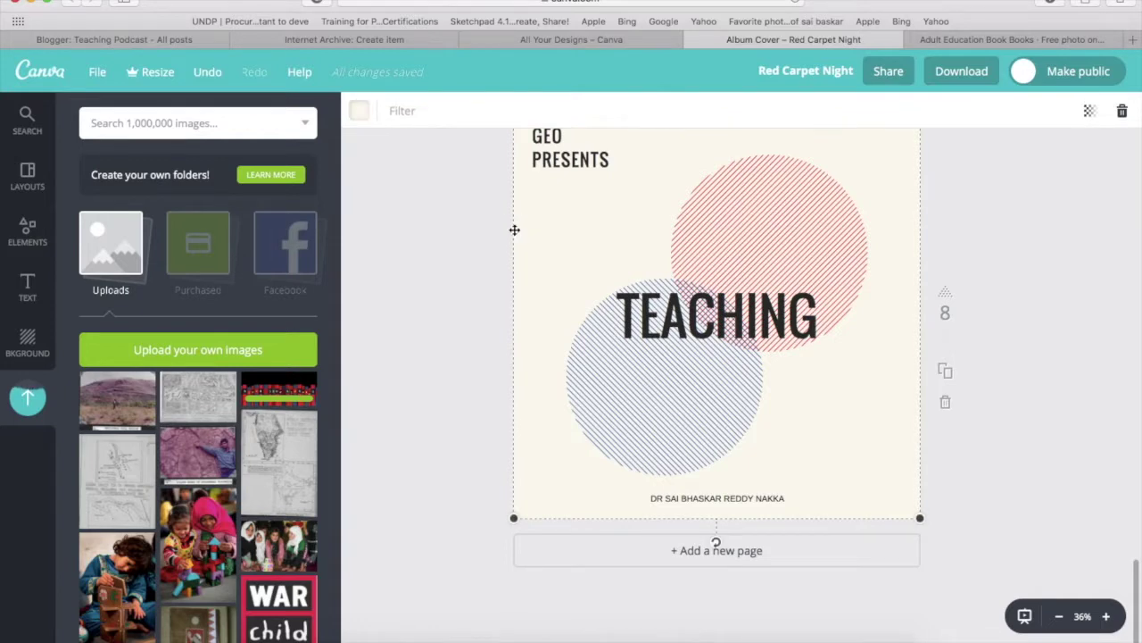
pyautogui.press('Delete')
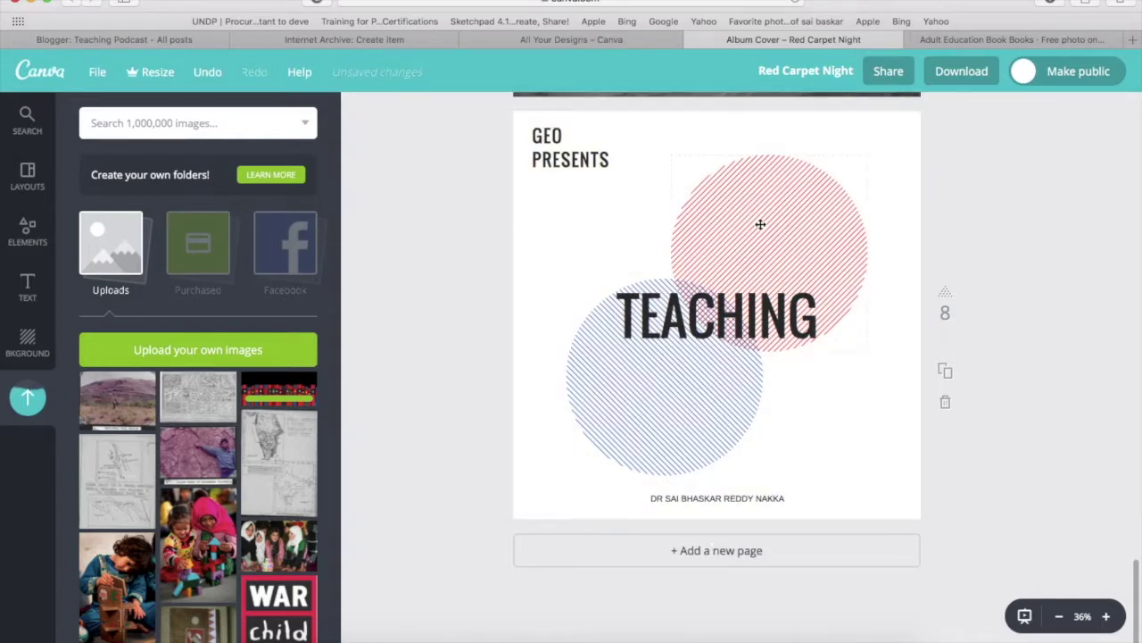
pyautogui.click(754, 224)
pyautogui.press('Delete')
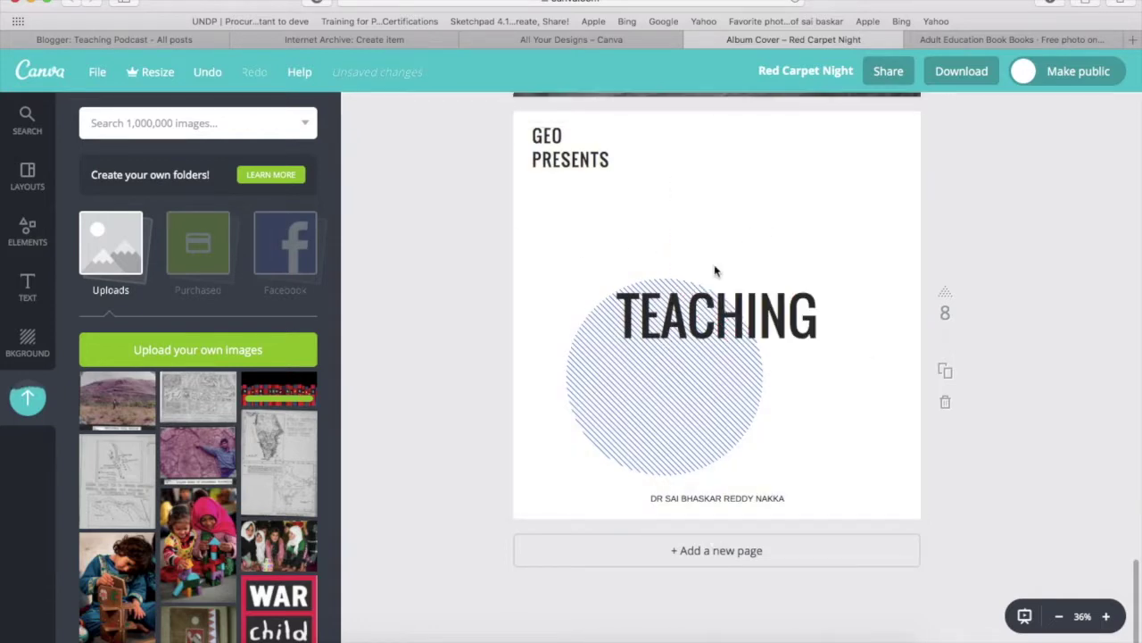
pyautogui.click(646, 387)
pyautogui.press('Delete')
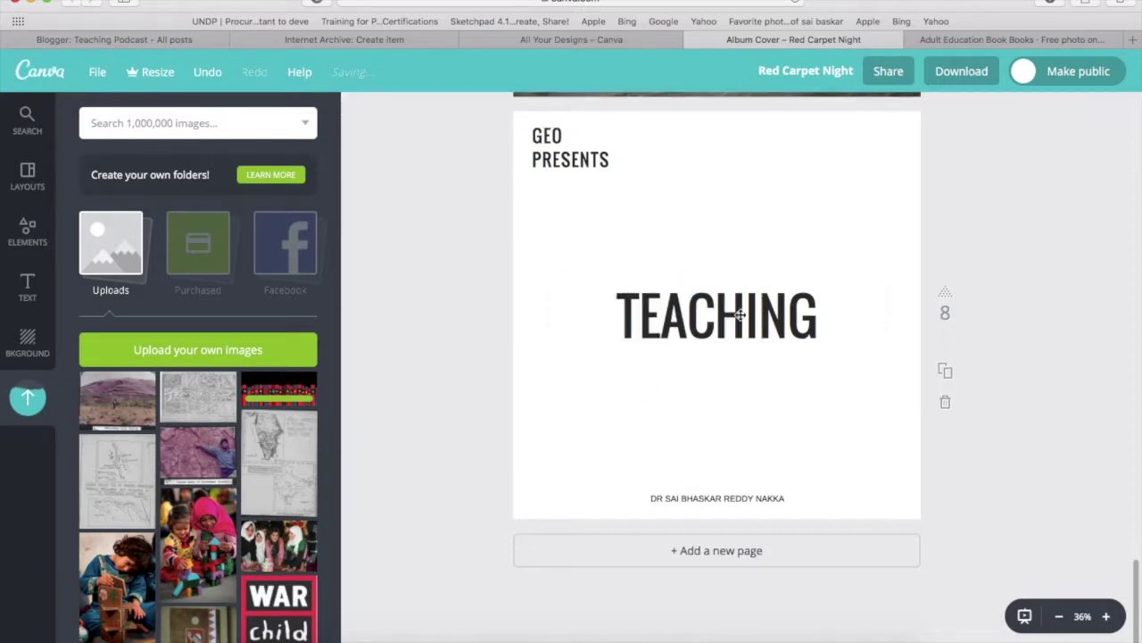
# - Move the TEACHING title up to just below GEO PRESENTS and set the GEO PRESENTS font size to 21
pyautogui.click(790, 280)
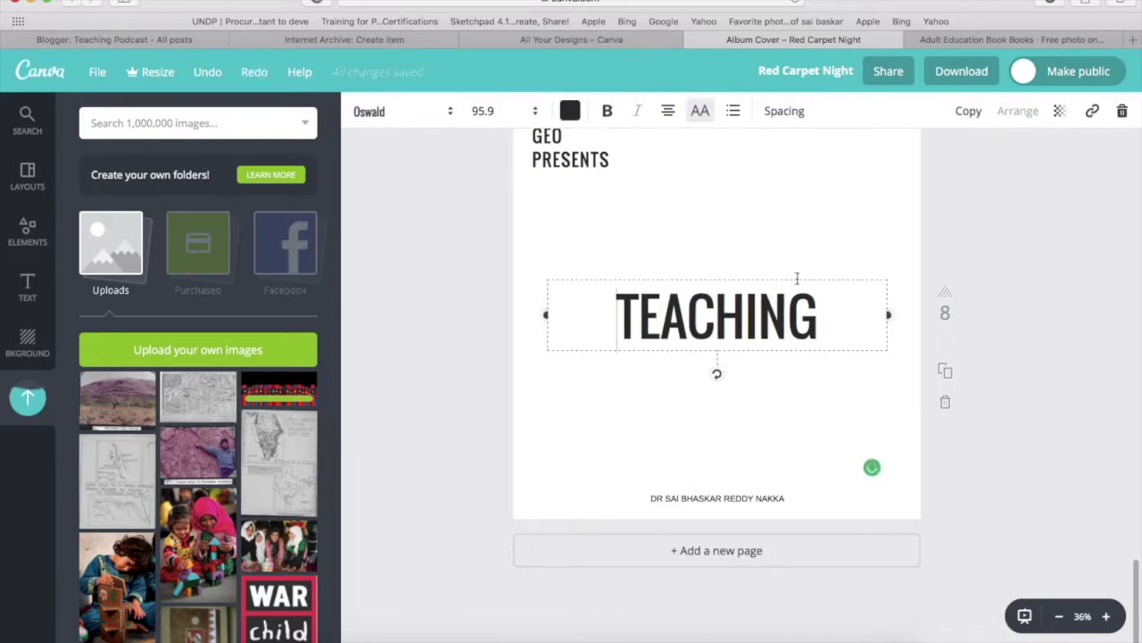
pyautogui.moveTo(804, 277); pyautogui.dragTo(806, 182)
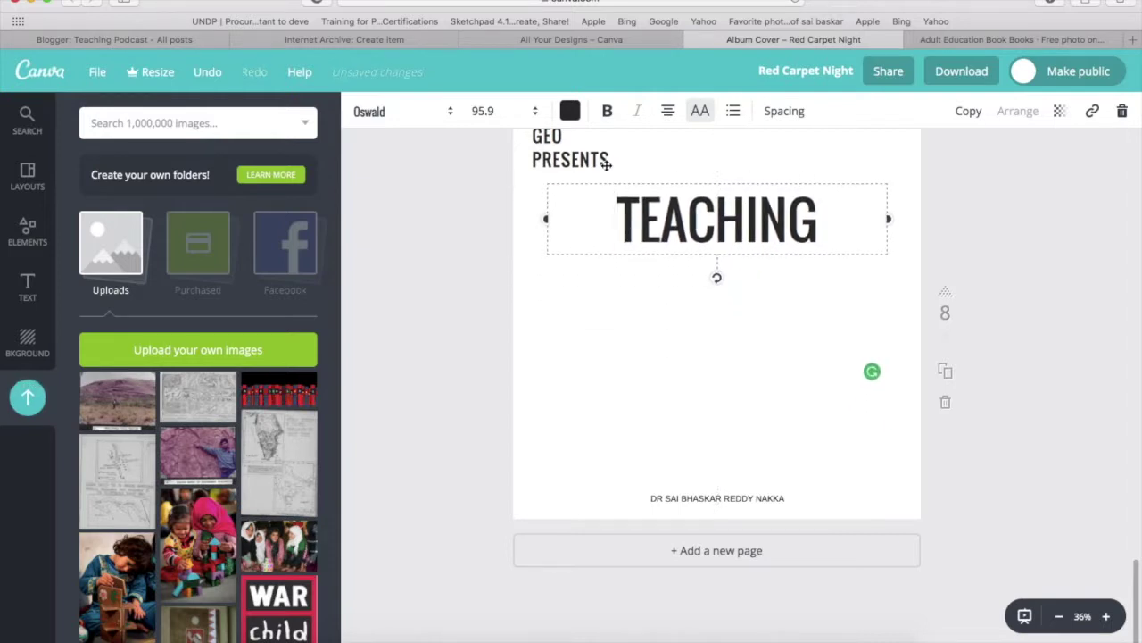
pyautogui.click(602, 155)
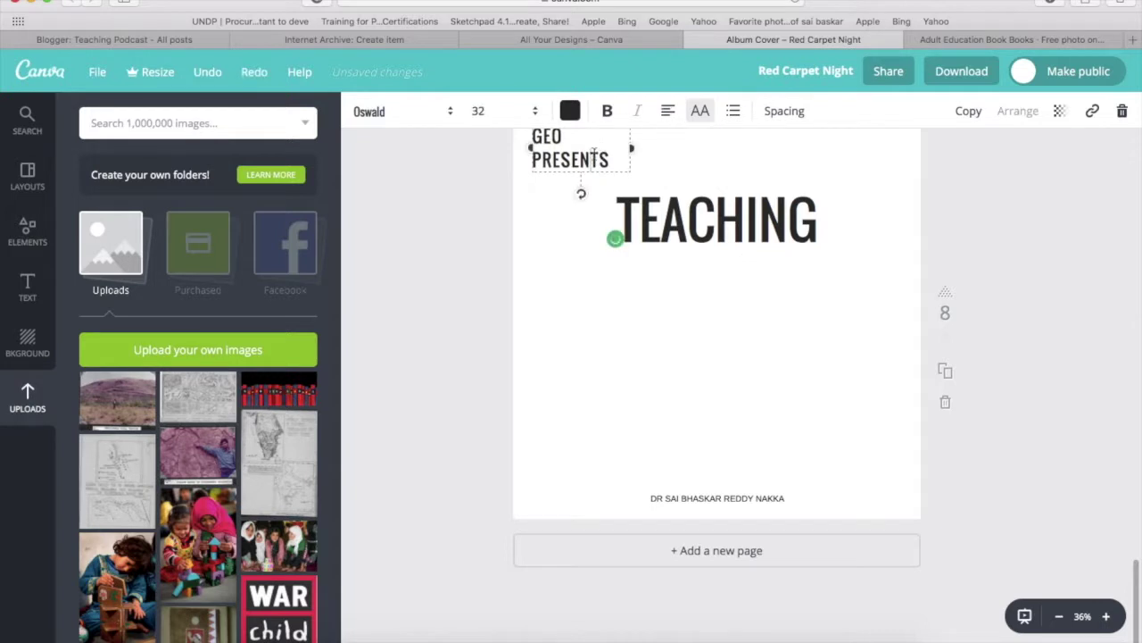
pyautogui.moveTo(607, 158); pyautogui.dragTo(537, 140)
pyautogui.click(528, 114)
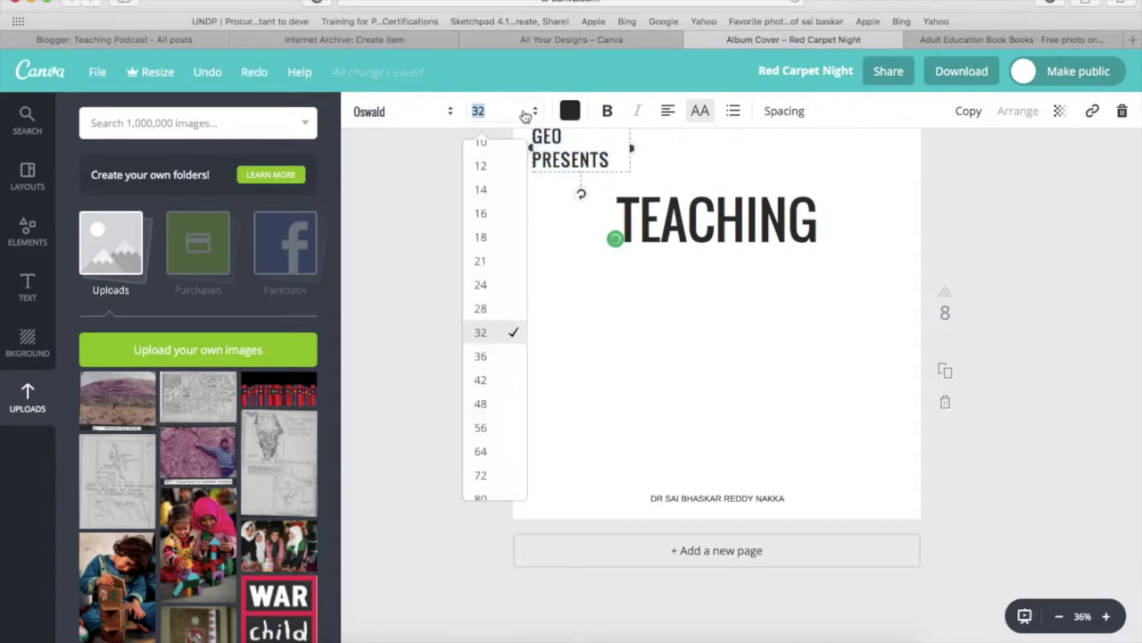
pyautogui.click(484, 258)
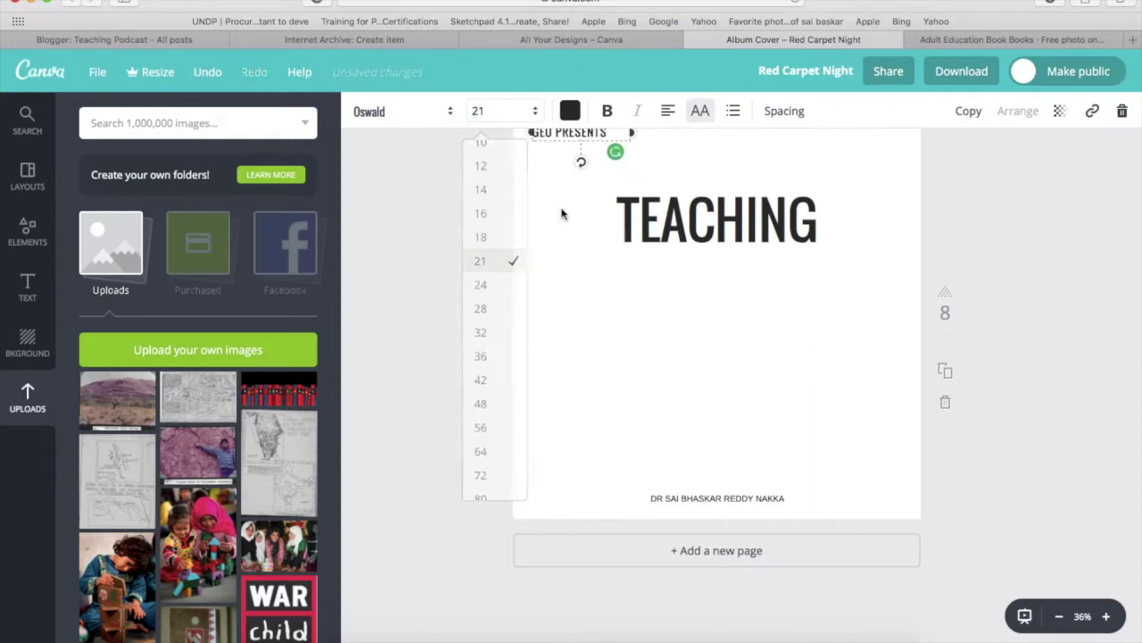
pyautogui.click(455, 210)
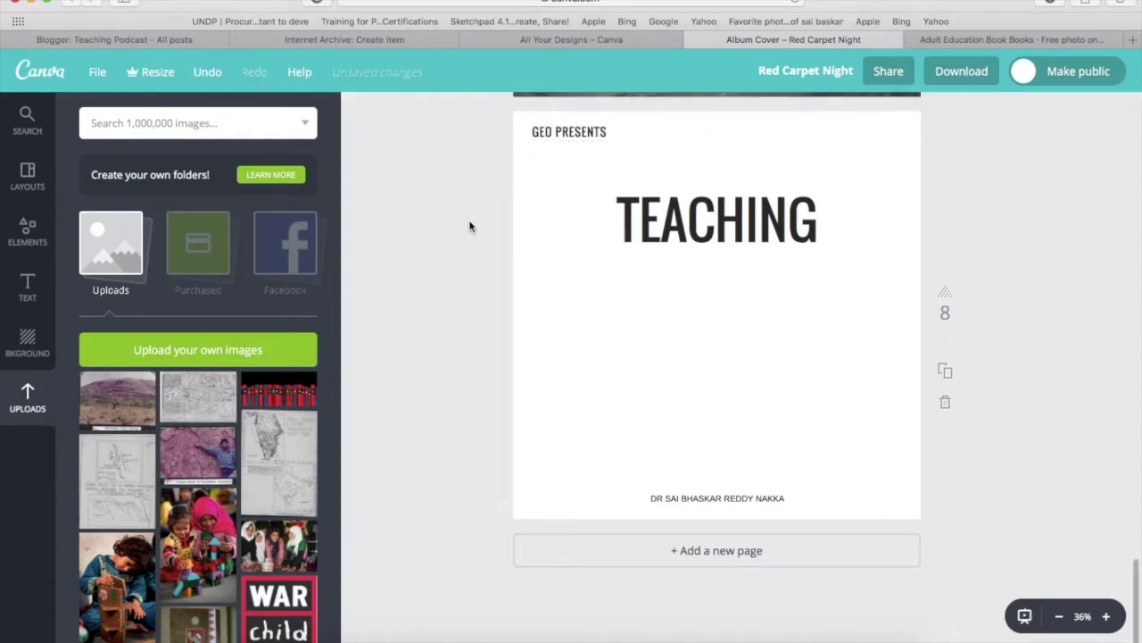
# - Place the uploaded "Never Stop Learning" books photo on the cover and enlarge it until it fills the page
pyautogui.moveTo(277, 393); pyautogui.dragTo(688, 287)
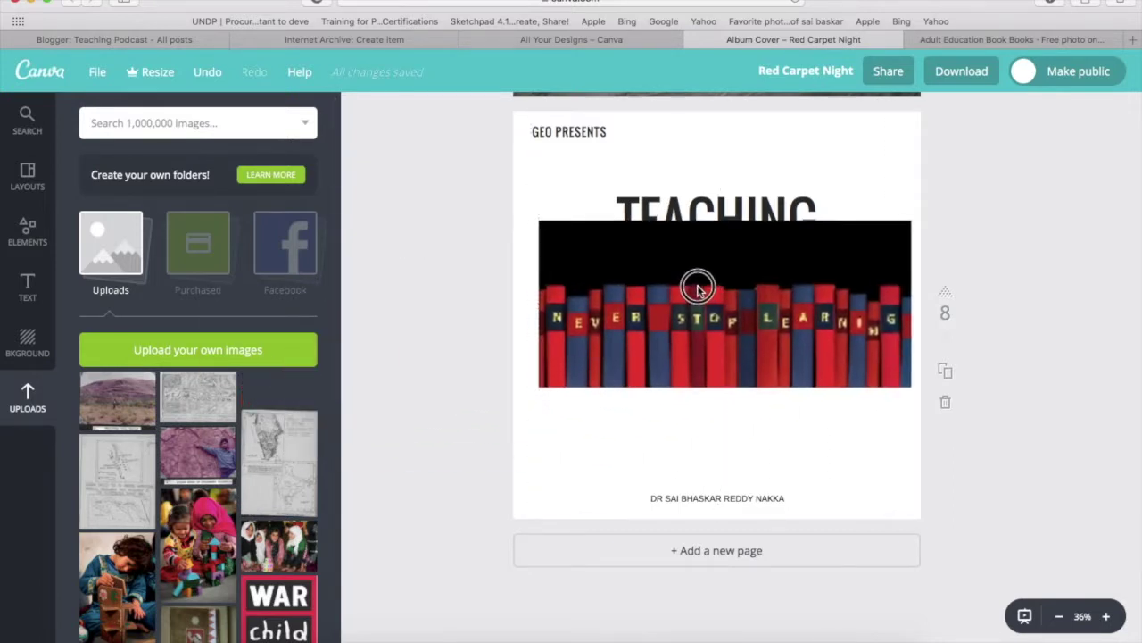
pyautogui.click(699, 287)
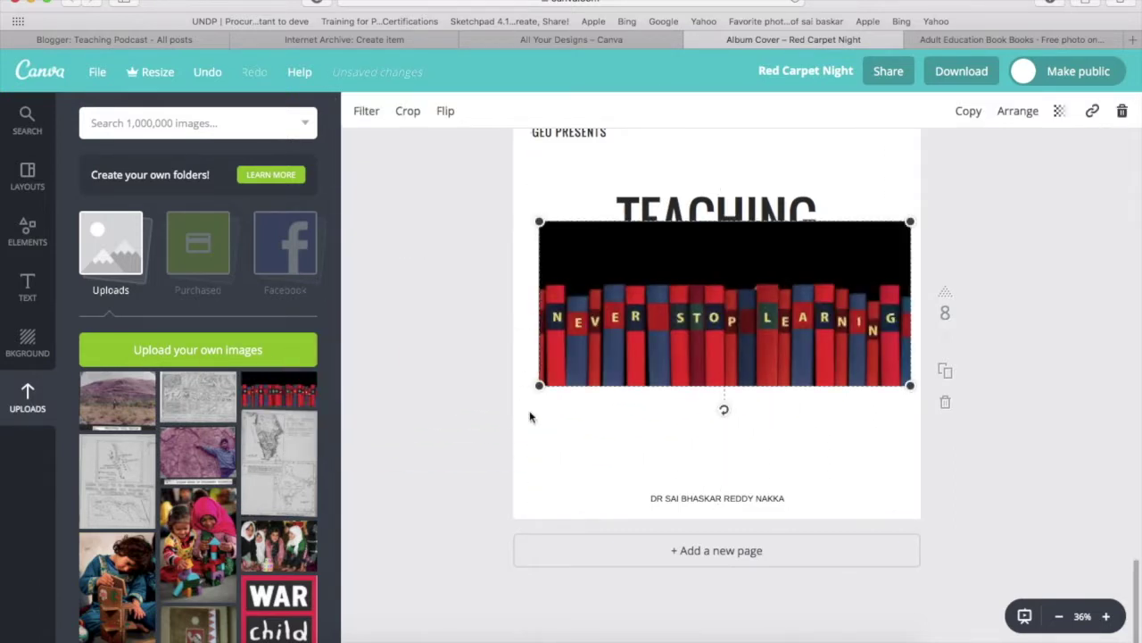
pyautogui.moveTo(540, 383); pyautogui.dragTo(266, 627)
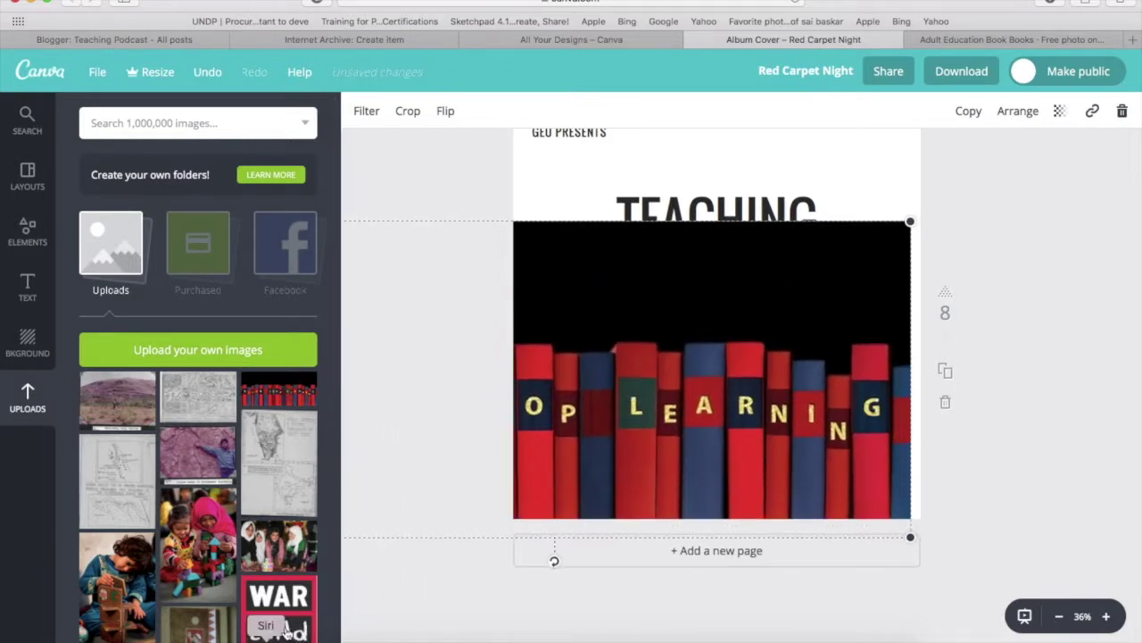
pyautogui.moveTo(608, 426); pyautogui.dragTo(708, 321)
pyautogui.moveTo(1013, 432); pyautogui.dragTo(1141, 618)
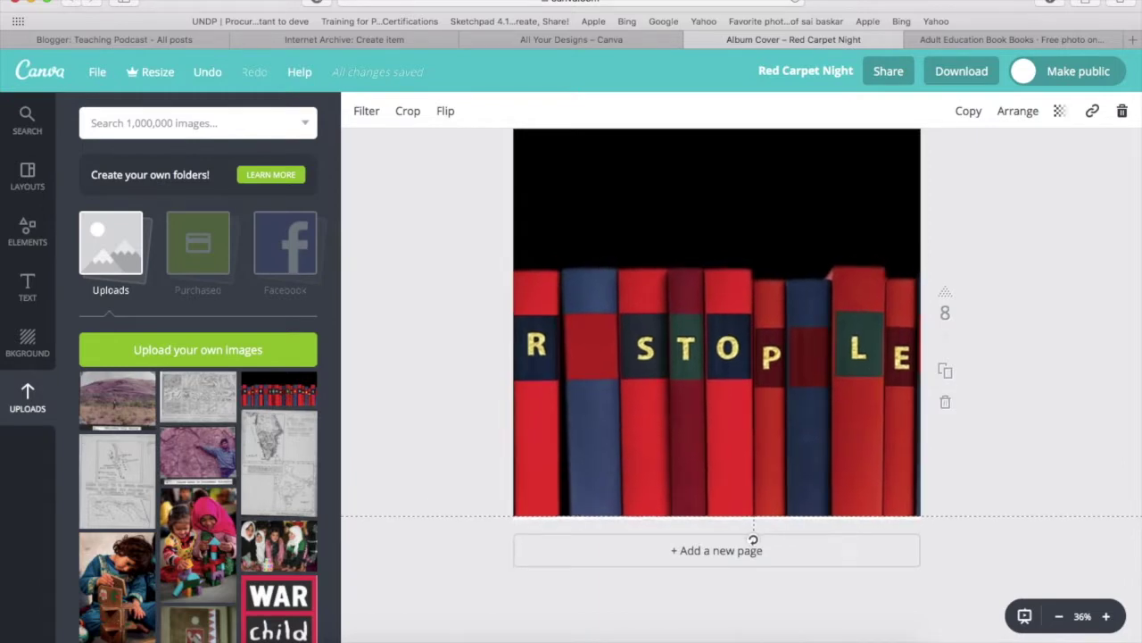
pyautogui.moveTo(697, 393); pyautogui.dragTo(697, 398)
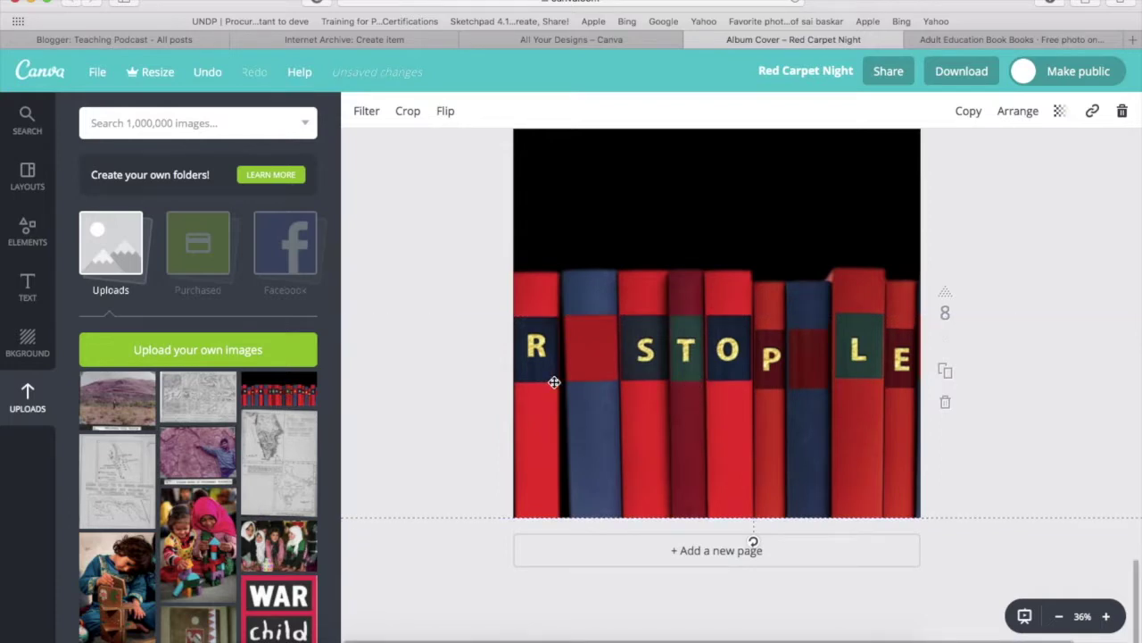
# - Shift the books photo sideways so that the word LEARNING is framed within the cover
pyautogui.scroll(2, 550, 383)
pyautogui.scroll(-2, 659, 373)
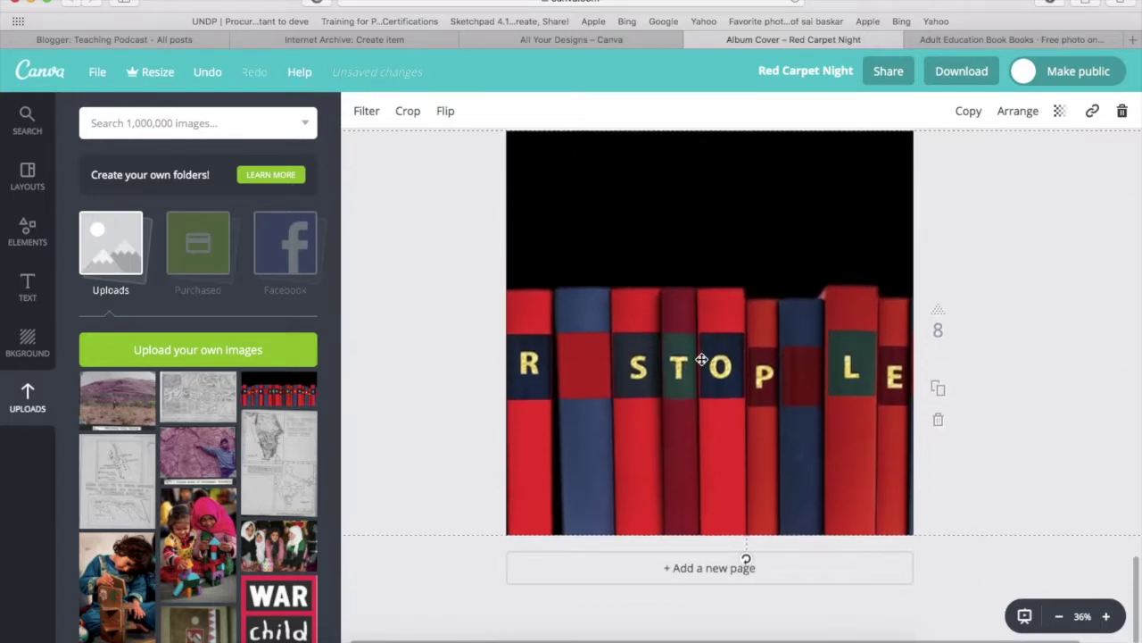
pyautogui.moveTo(743, 355); pyautogui.dragTo(456, 351)
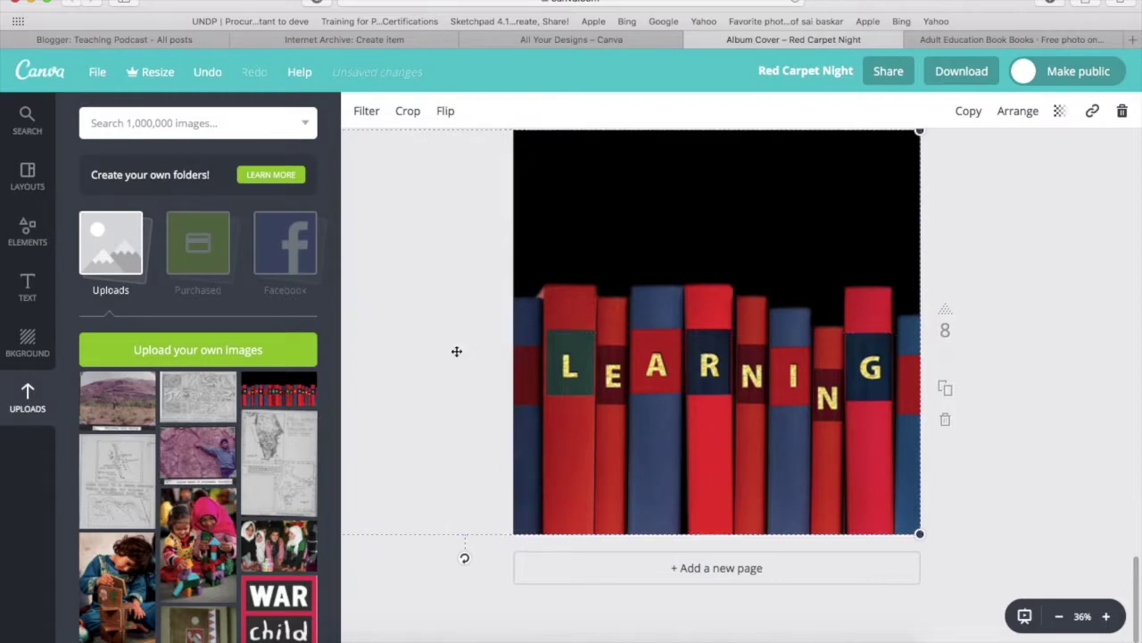
pyautogui.scroll(2, 938, 411)
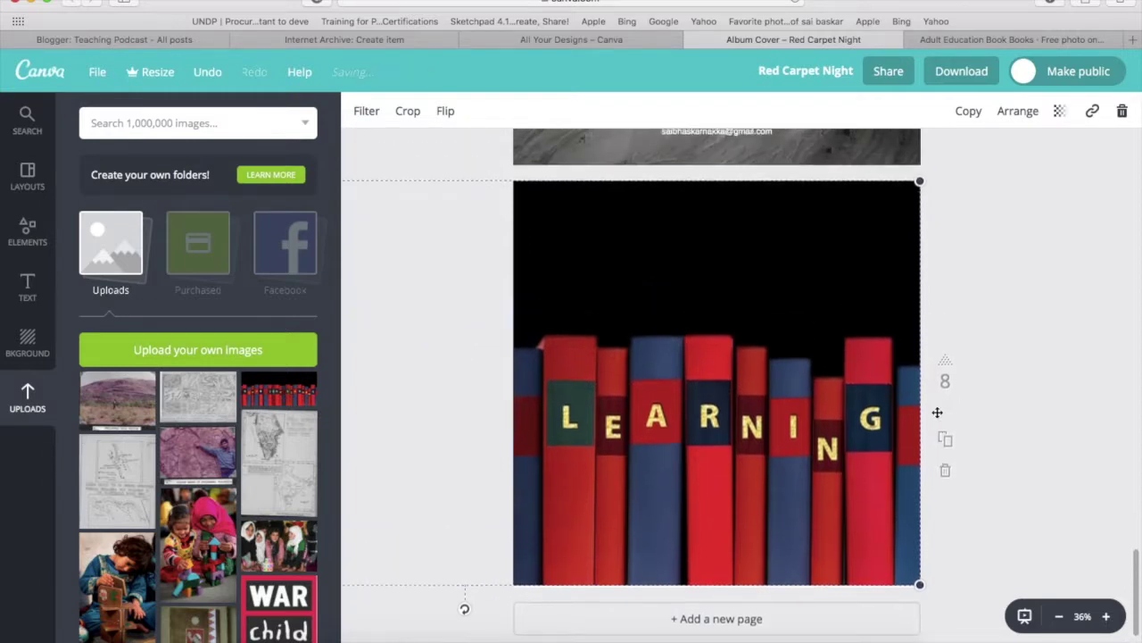
pyautogui.click(1014, 282)
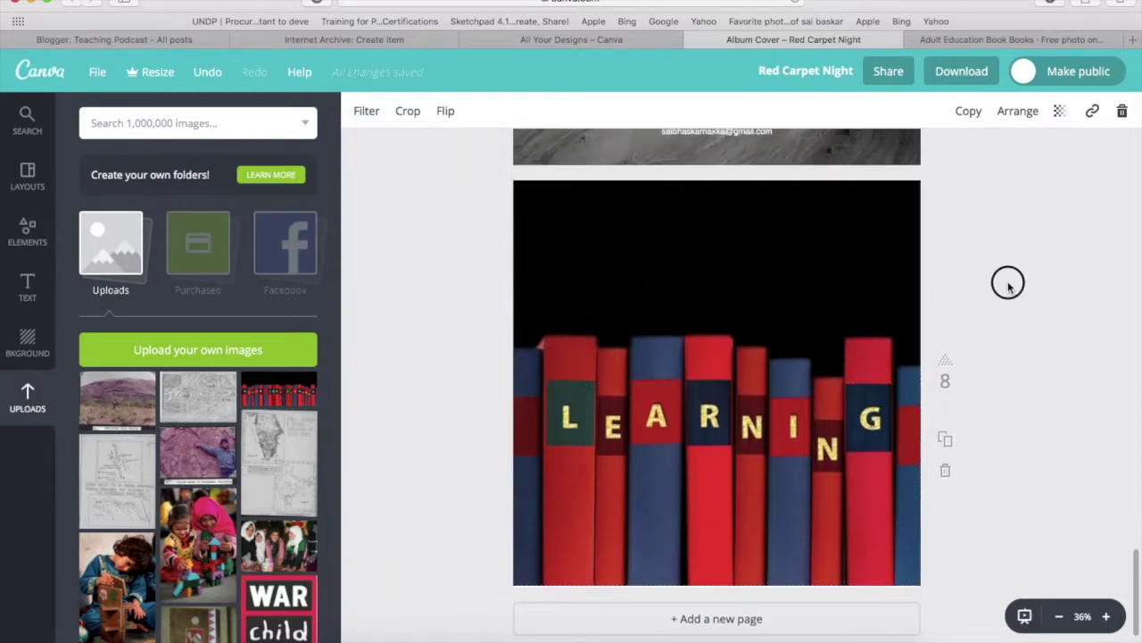
# - Send the books photo backward behind all the cover's text elements
pyautogui.rightClick(695, 306)
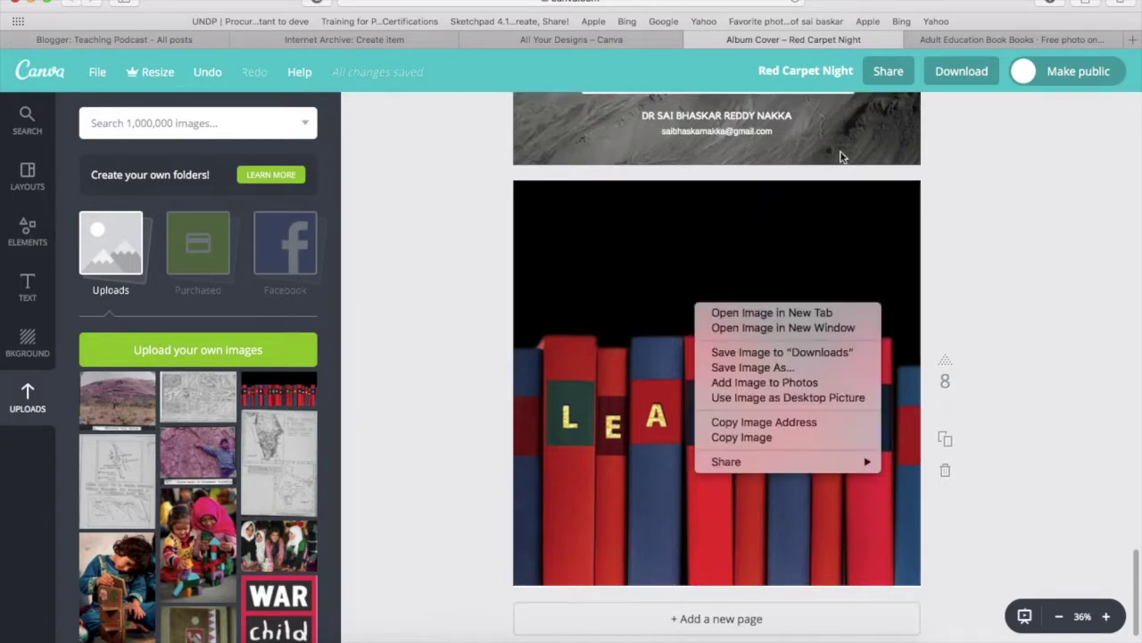
pyautogui.click(830, 254)
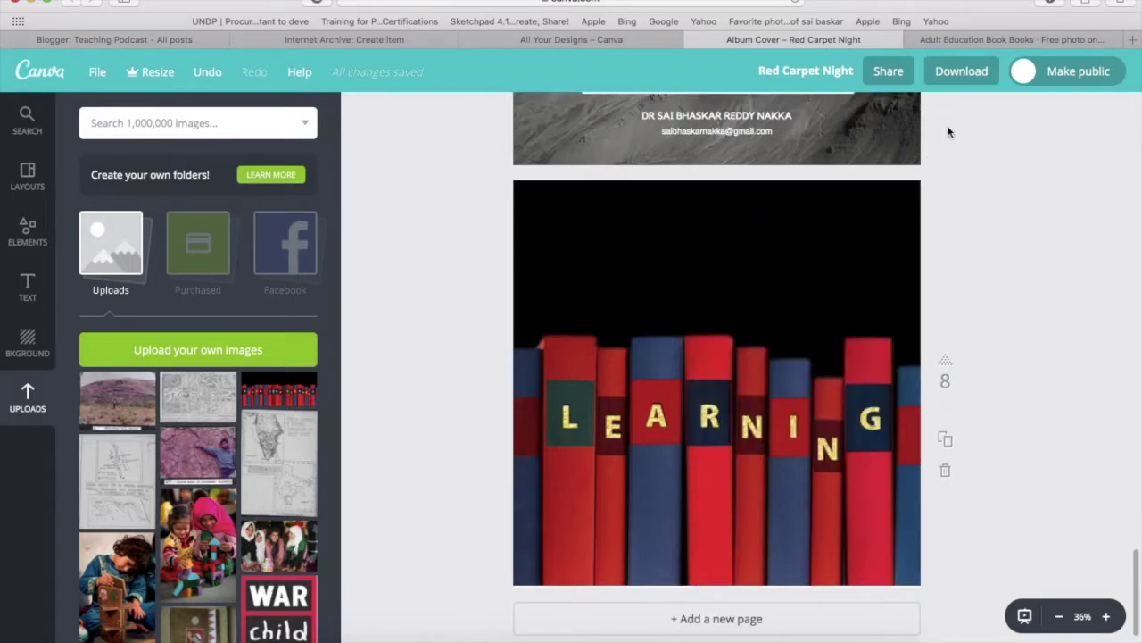
pyautogui.click(762, 247)
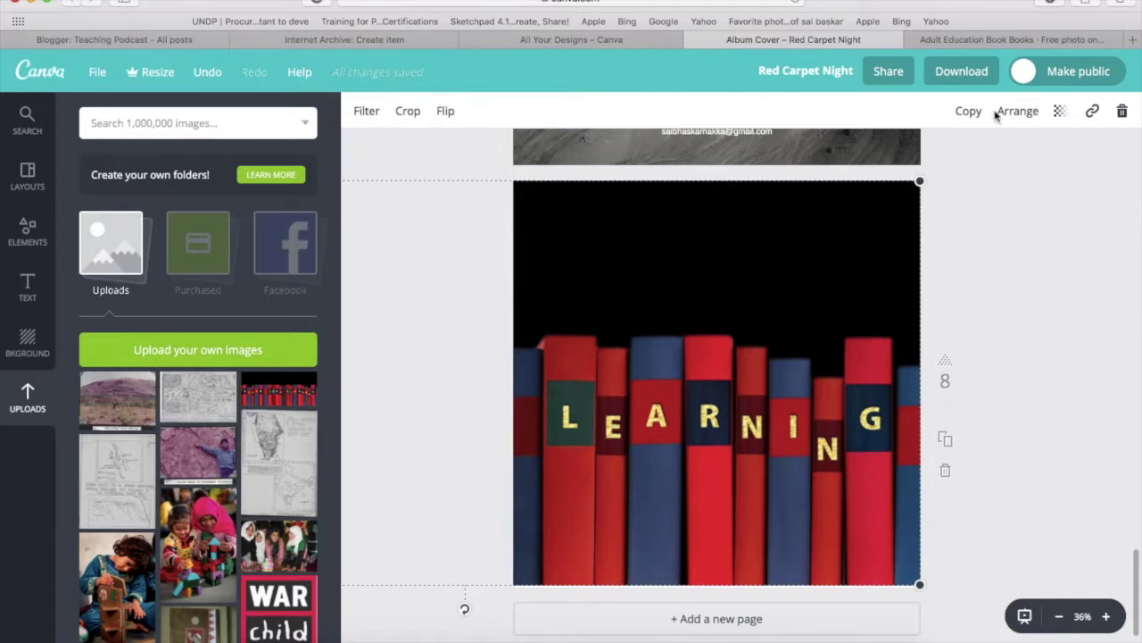
pyautogui.click(1015, 113)
pyautogui.click(989, 183)
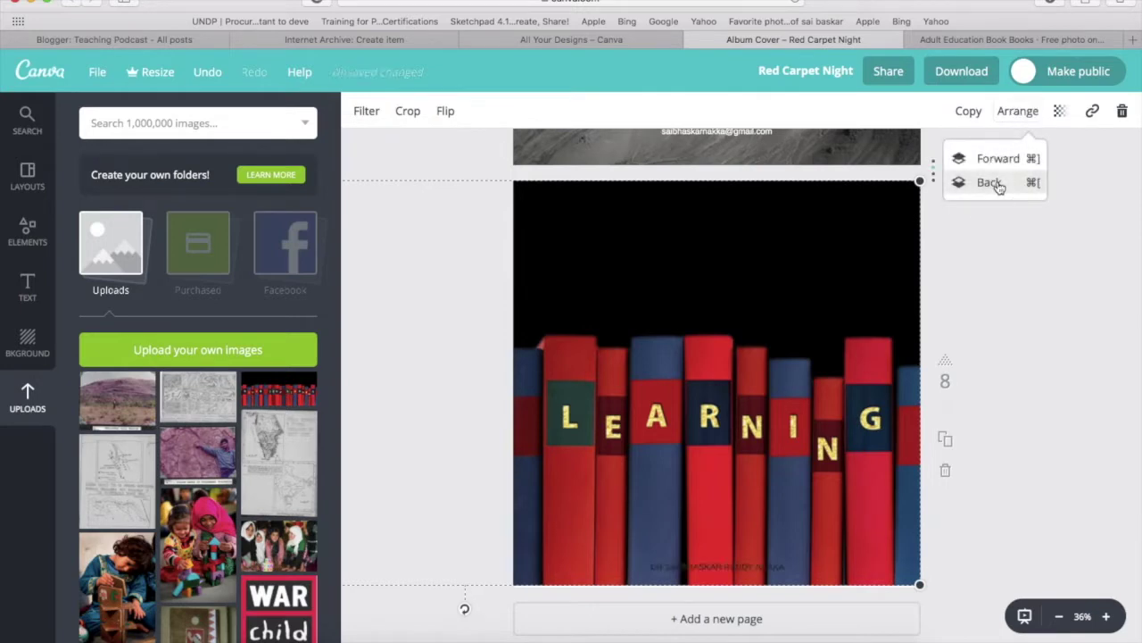
pyautogui.click(998, 185)
pyautogui.click(998, 185)
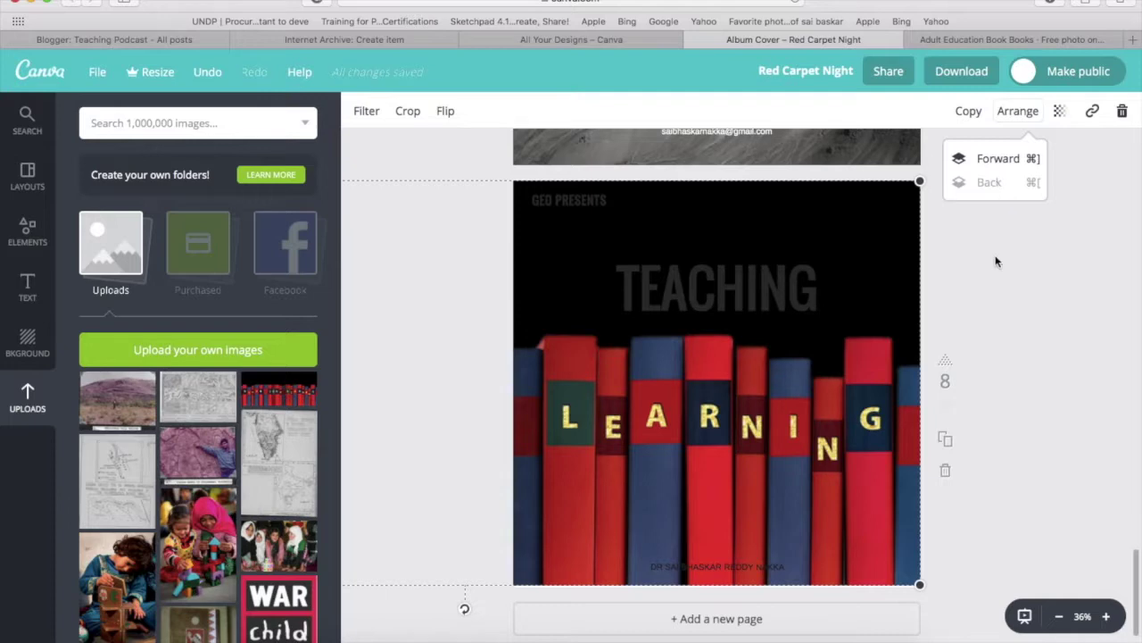
# - Make the author's name text near the cover's lower edge italic and colour it white
pyautogui.click(752, 565)
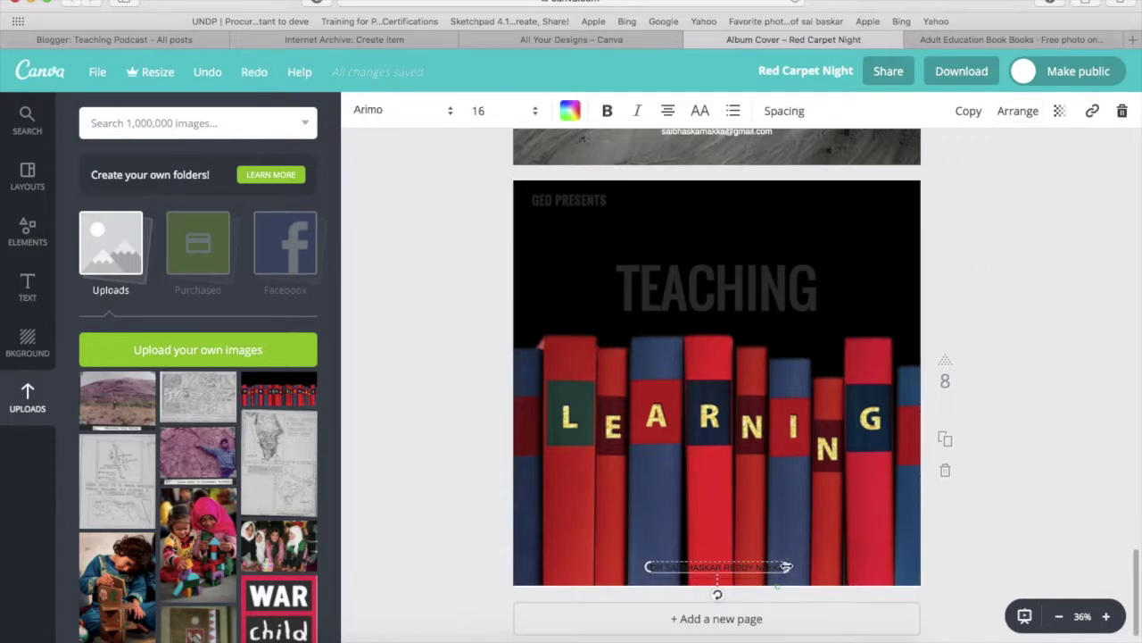
pyautogui.press('super+i')
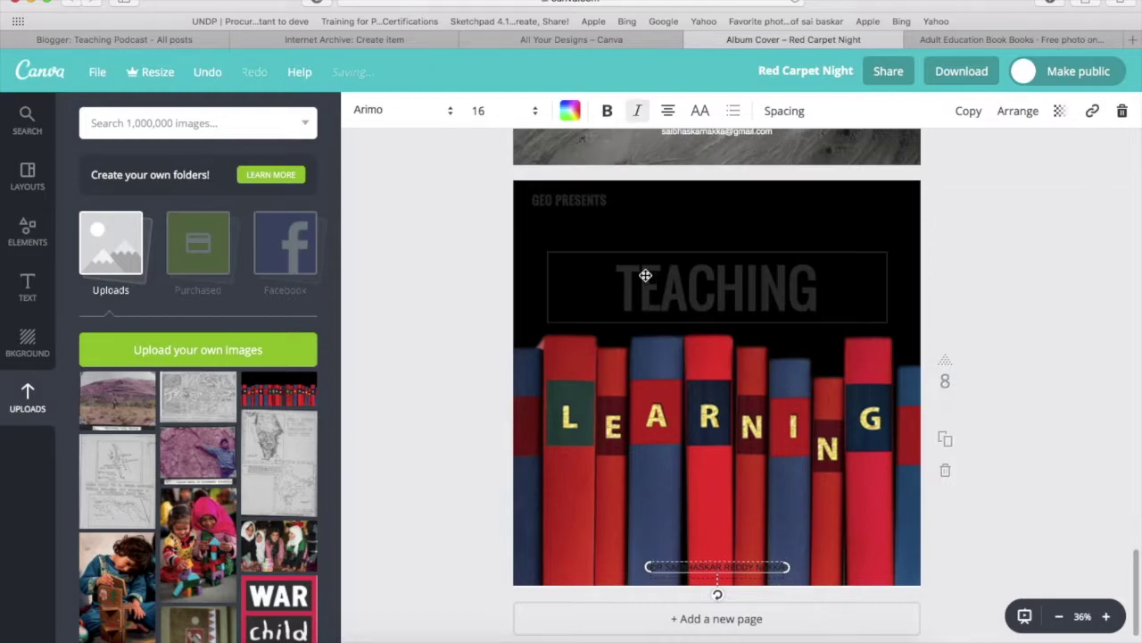
pyautogui.click(569, 110)
pyautogui.click(714, 370)
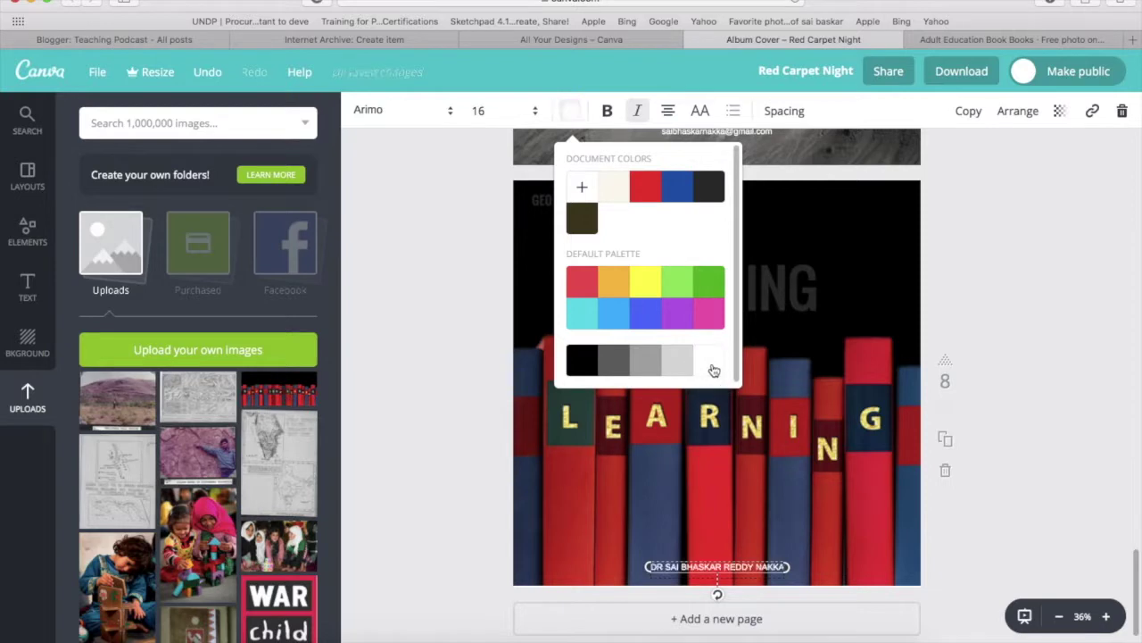
# - Colour the TEACHING title text on the books cover white
pyautogui.click(804, 294)
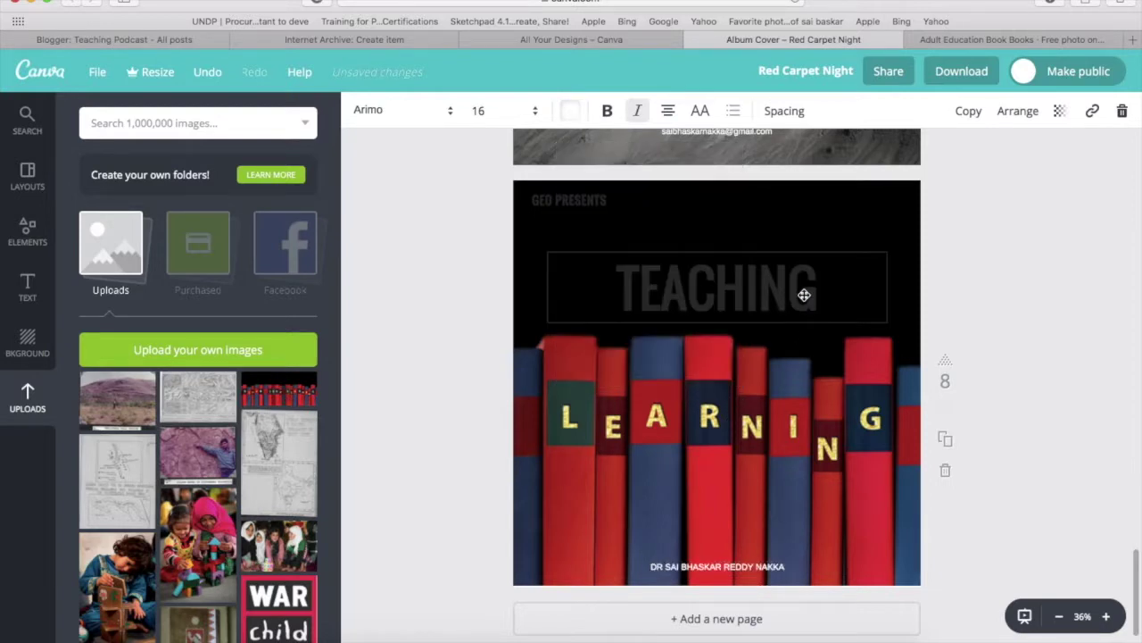
pyautogui.click(804, 295)
pyautogui.moveTo(819, 291); pyautogui.dragTo(591, 275)
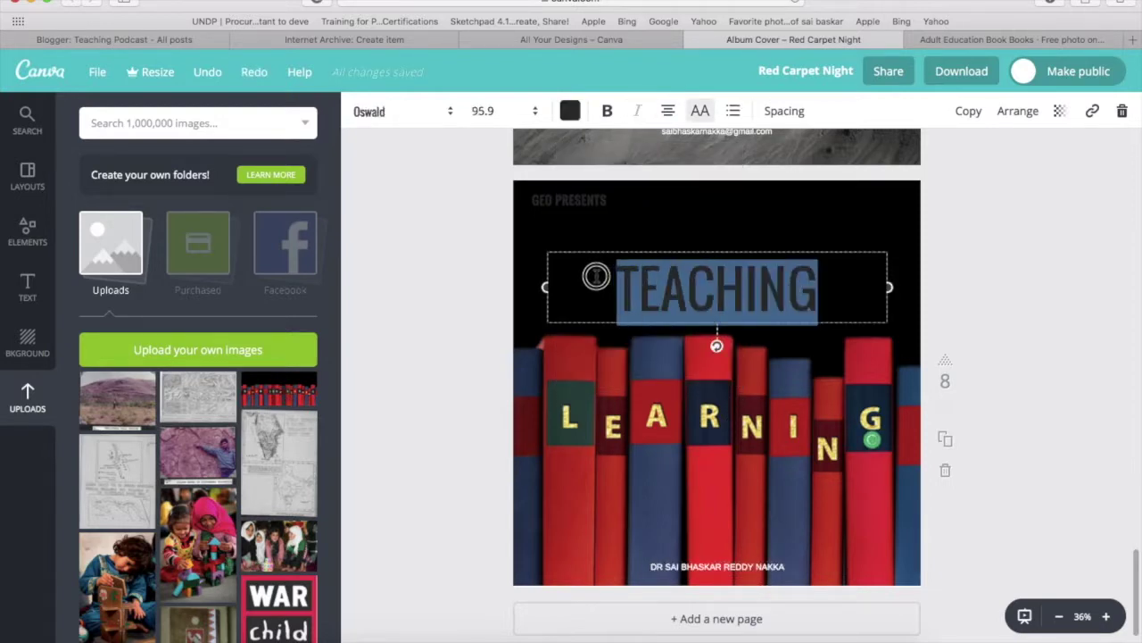
pyautogui.click(570, 110)
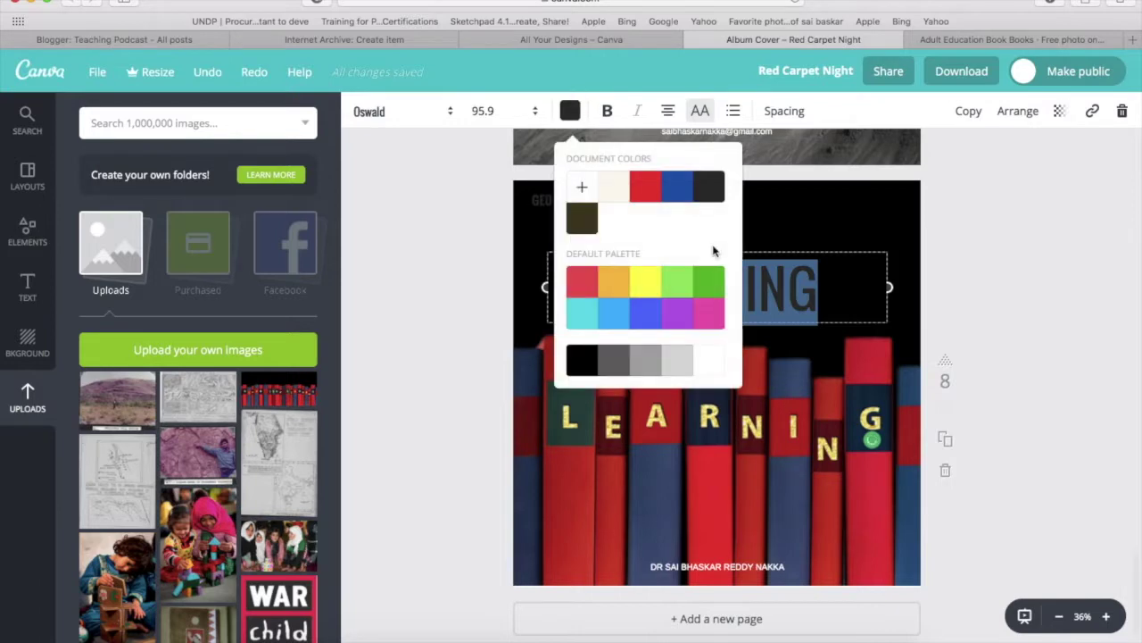
pyautogui.click(711, 362)
pyautogui.click(474, 209)
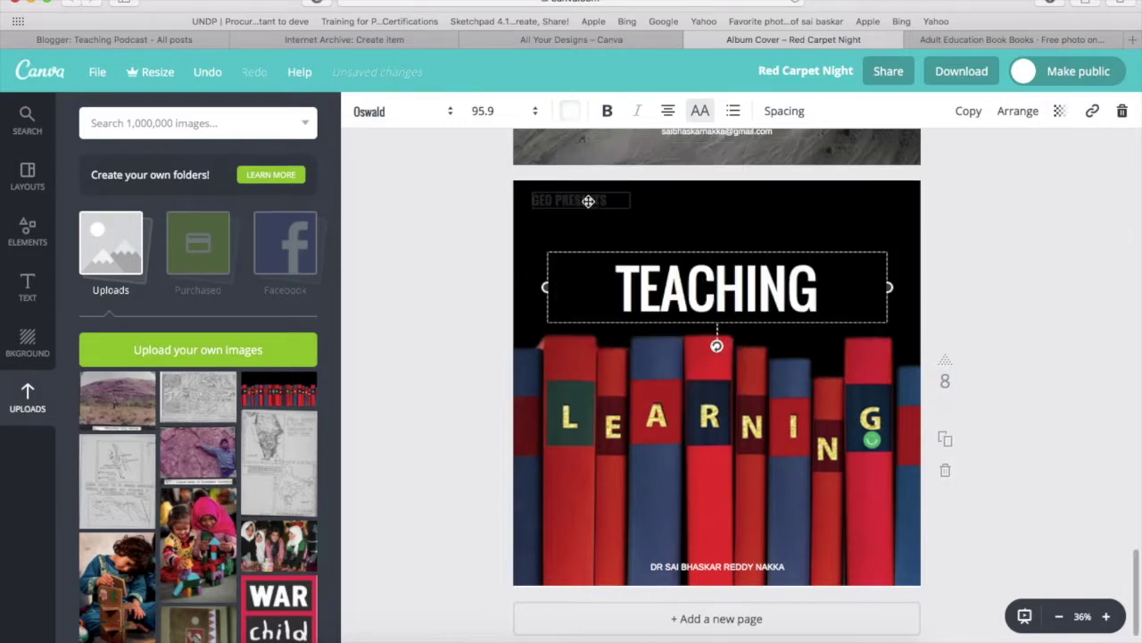
# - Colour the GEO PRESENTS text in the cover's upper corner white
pyautogui.click(605, 200)
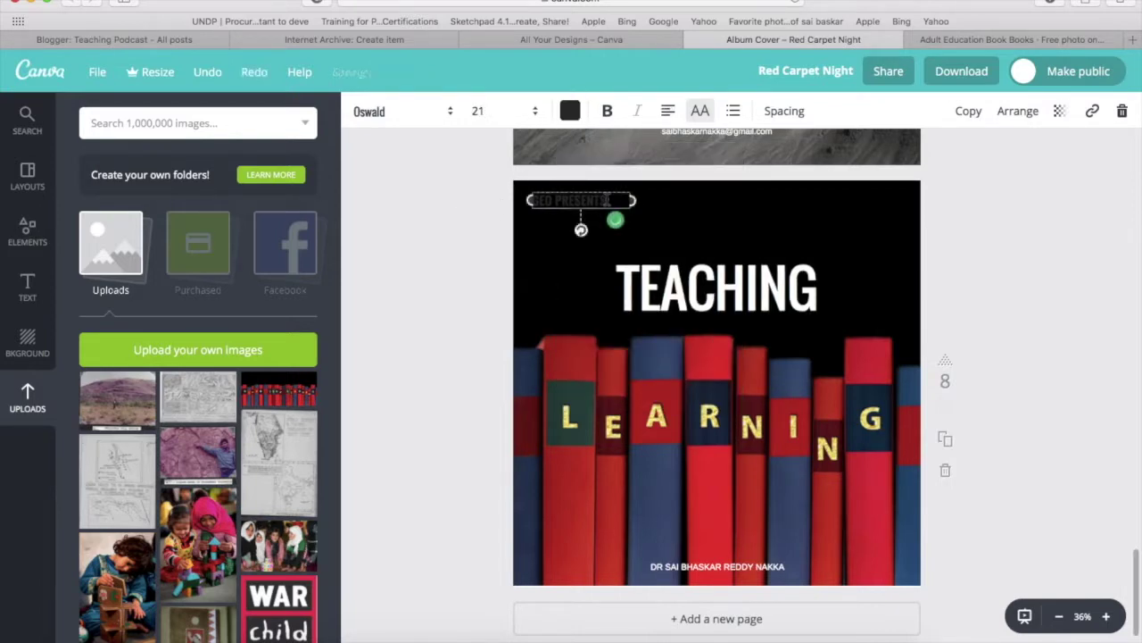
pyautogui.moveTo(609, 200); pyautogui.dragTo(521, 202)
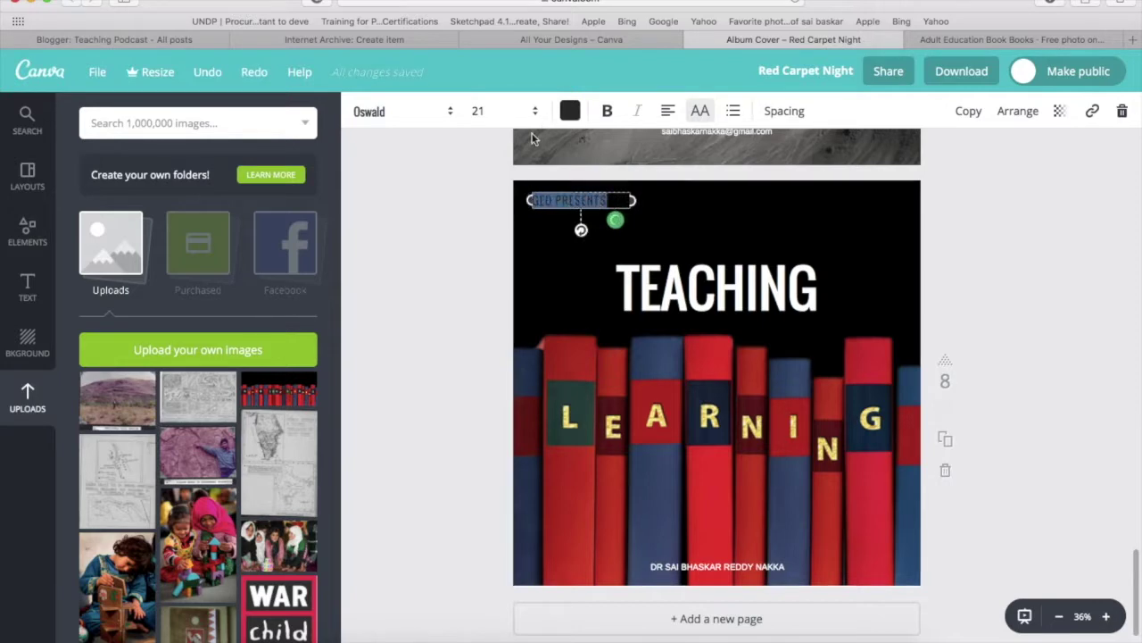
pyautogui.click(572, 109)
pyautogui.click(709, 361)
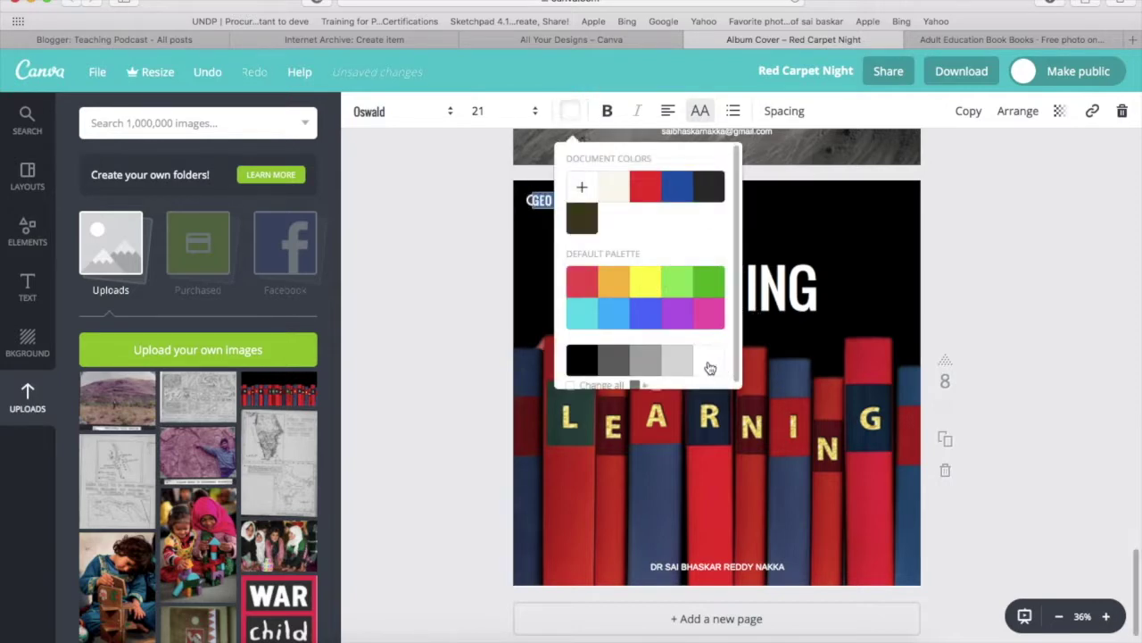
pyautogui.click(972, 246)
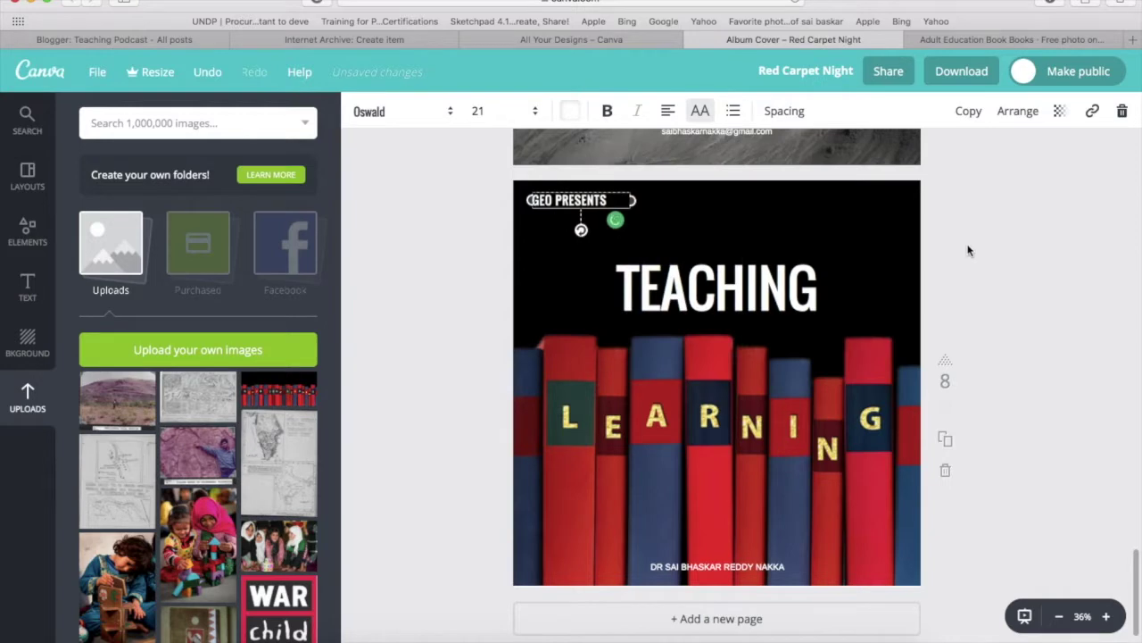
pyautogui.click(968, 251)
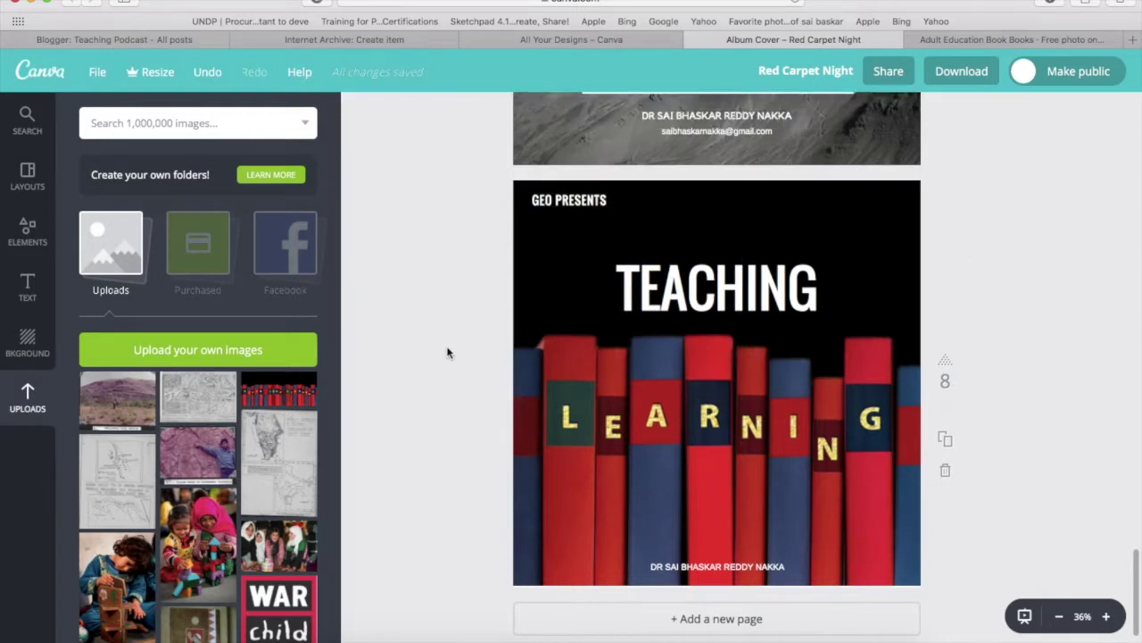
# - Move the author's name slightly up from the cover's lower edge and raise the TEACHING title further above the books
pyautogui.moveTo(730, 566); pyautogui.dragTo(730, 554)
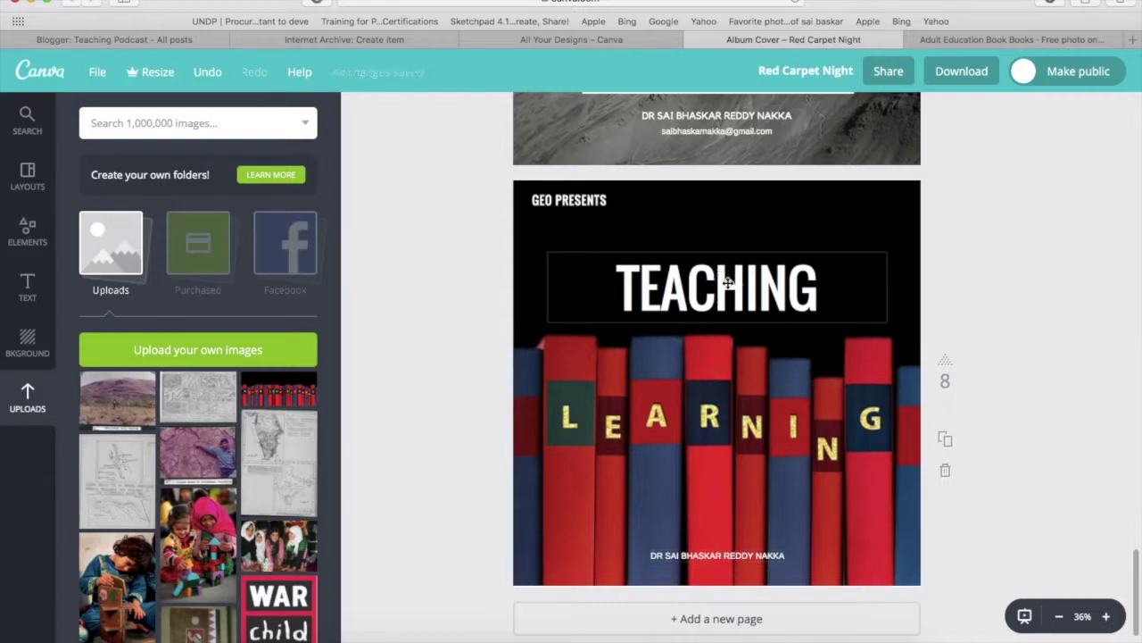
pyautogui.click(743, 257)
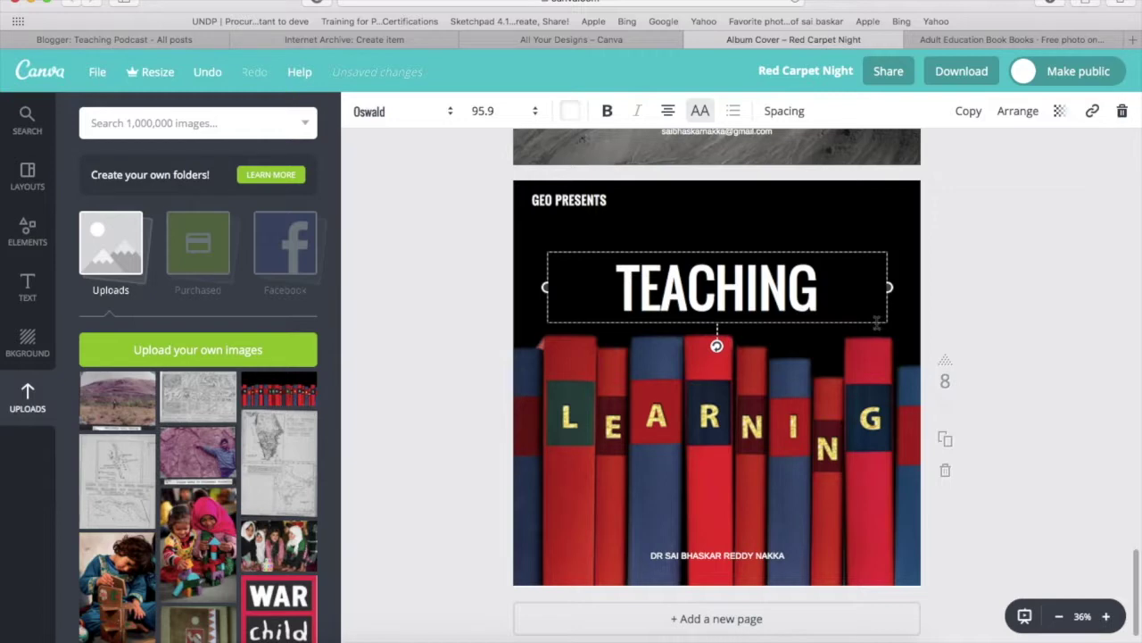
pyautogui.moveTo(874, 325); pyautogui.dragTo(872, 298)
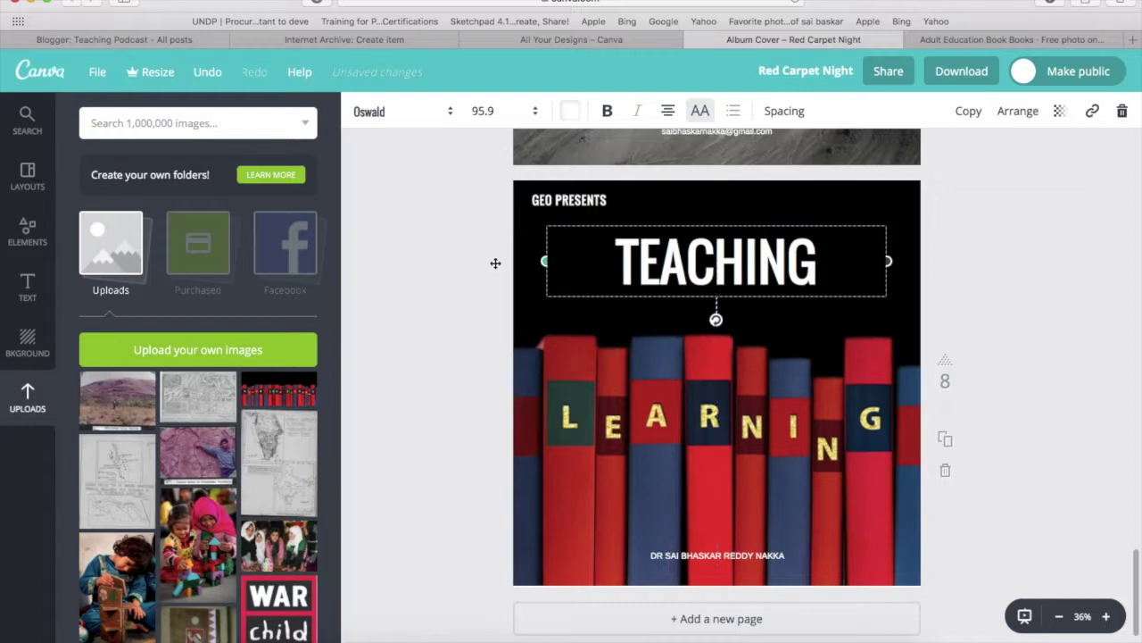
pyautogui.click(461, 308)
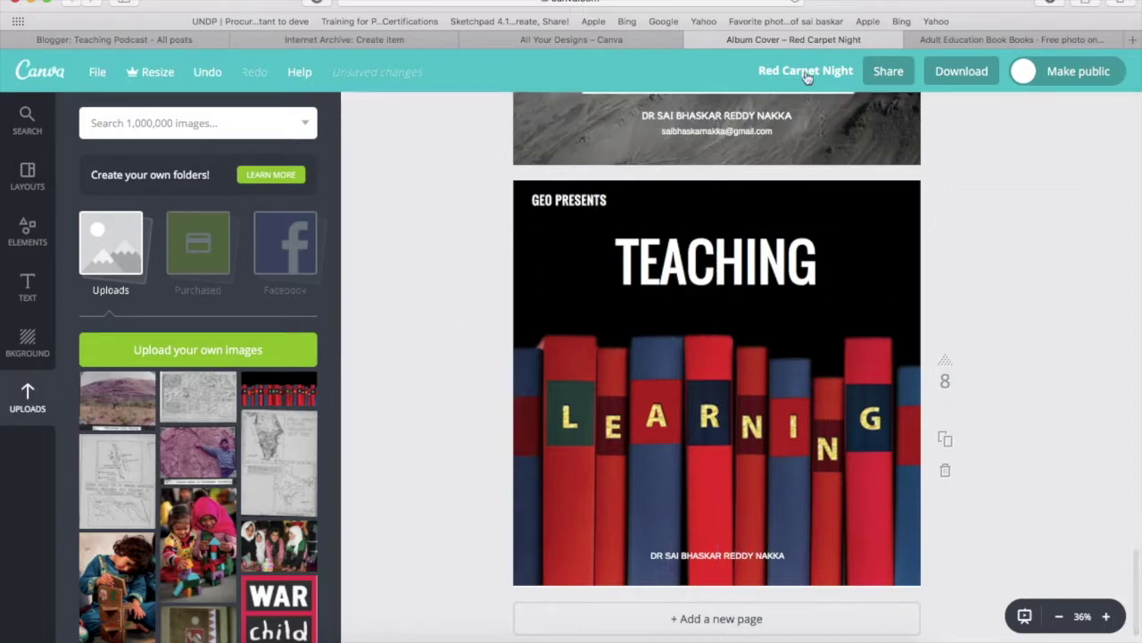
# - Save the album cover design and download only page 8 as a PNG
pyautogui.click(98, 75)
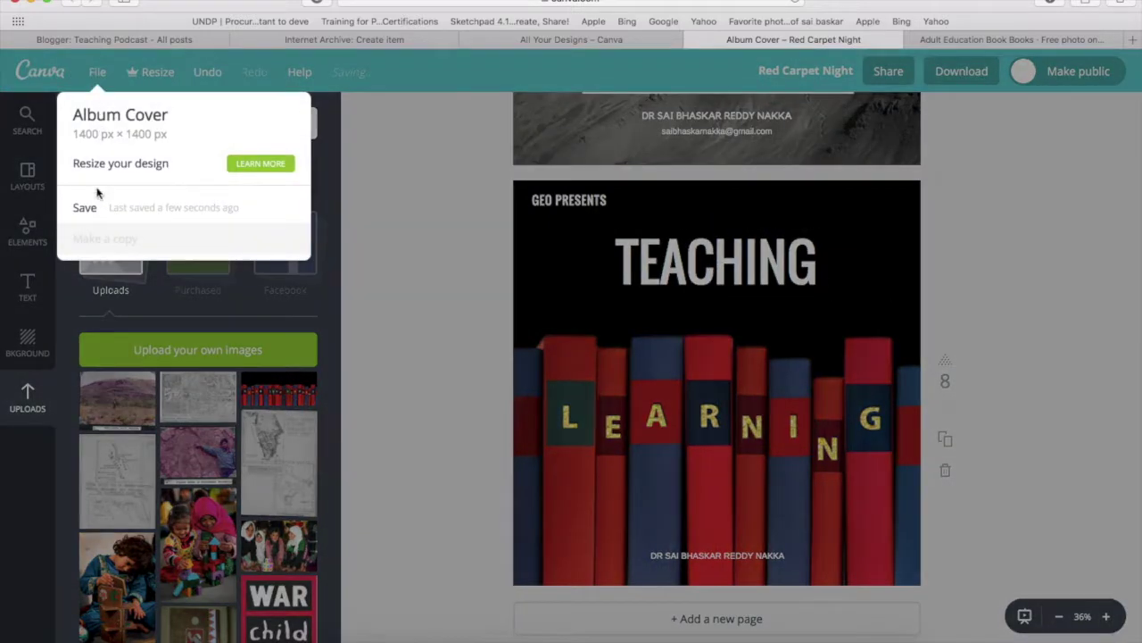
pyautogui.click(93, 209)
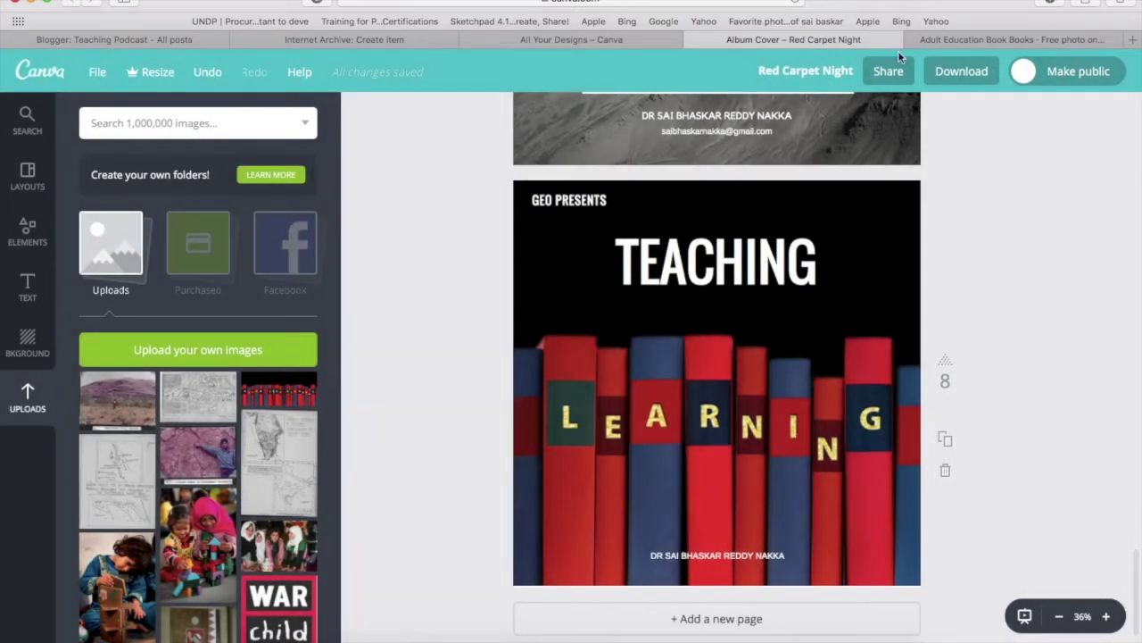
pyautogui.click(961, 72)
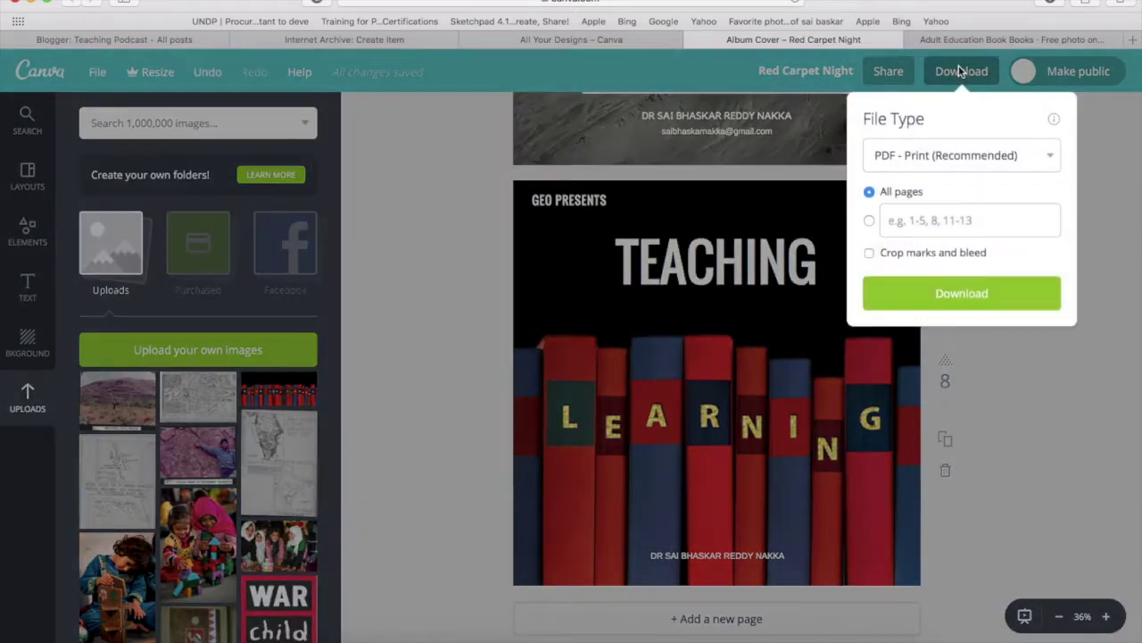
pyautogui.click(942, 157)
pyautogui.click(937, 125)
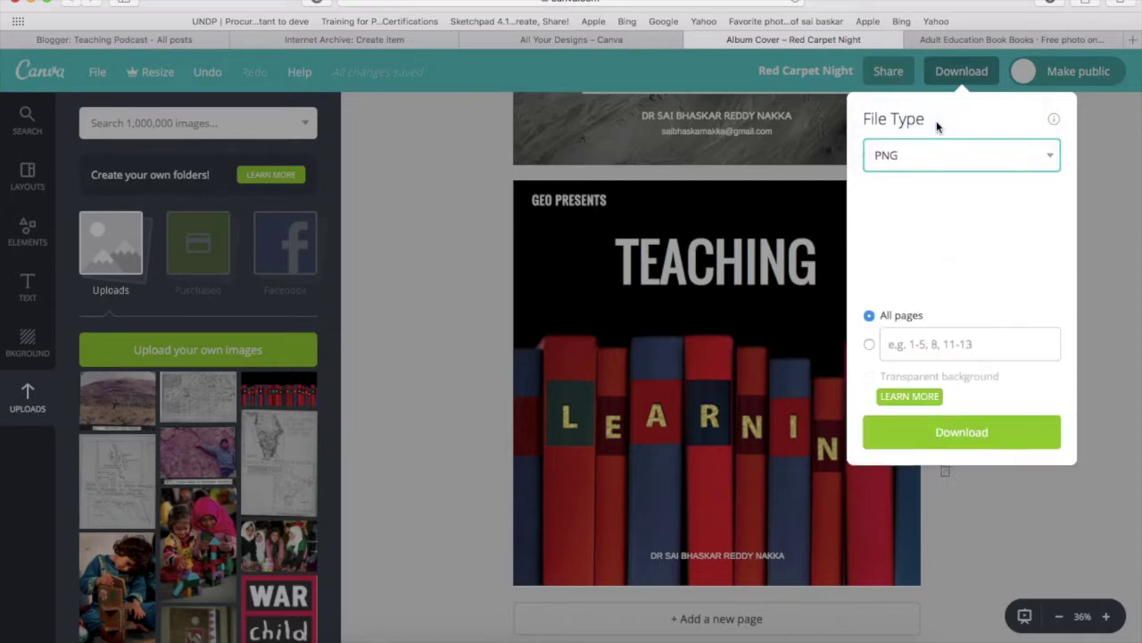
pyautogui.click(870, 346)
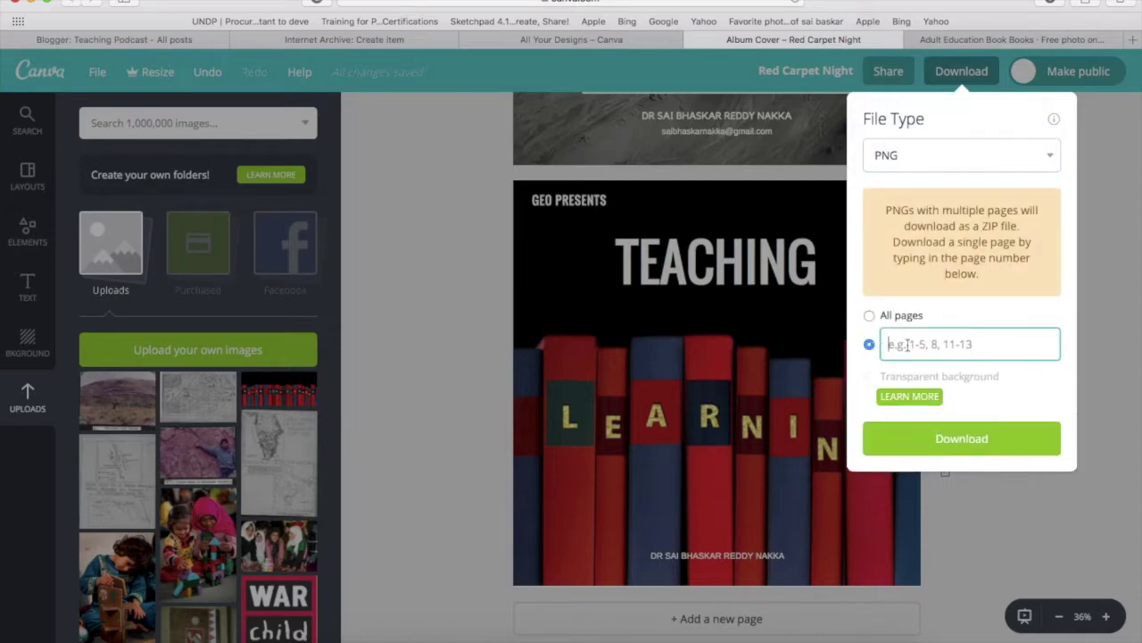
pyautogui.write('8')
pyautogui.click(961, 438)
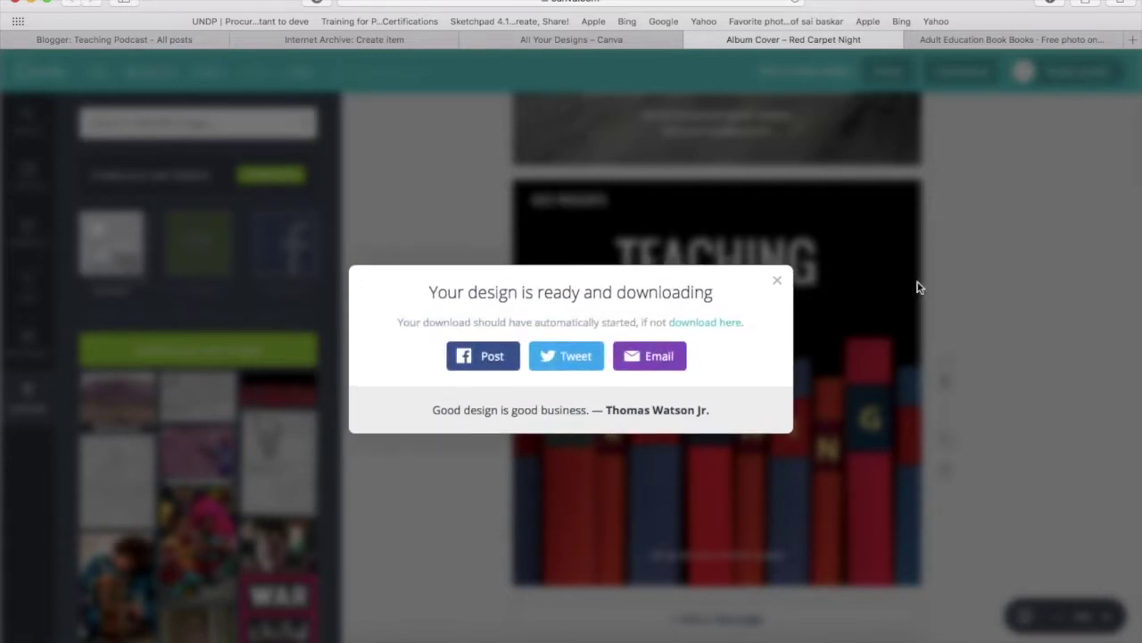
pyautogui.click(778, 282)
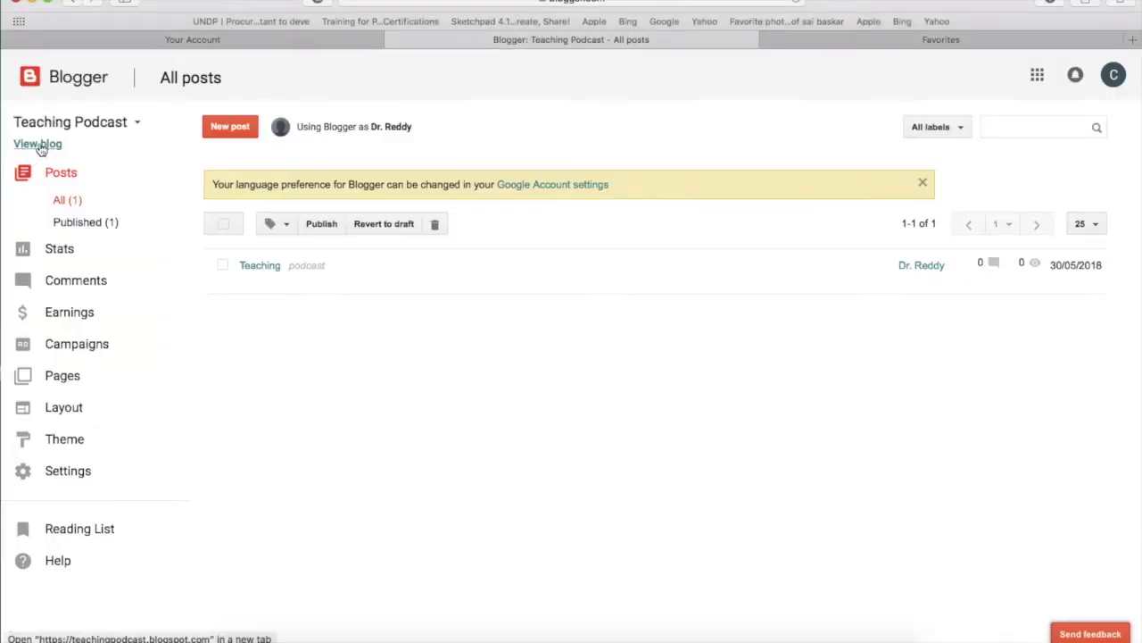
# - Open the published Teaching Podcast blog from Blogger and copy its web address
pyautogui.click(43, 144)
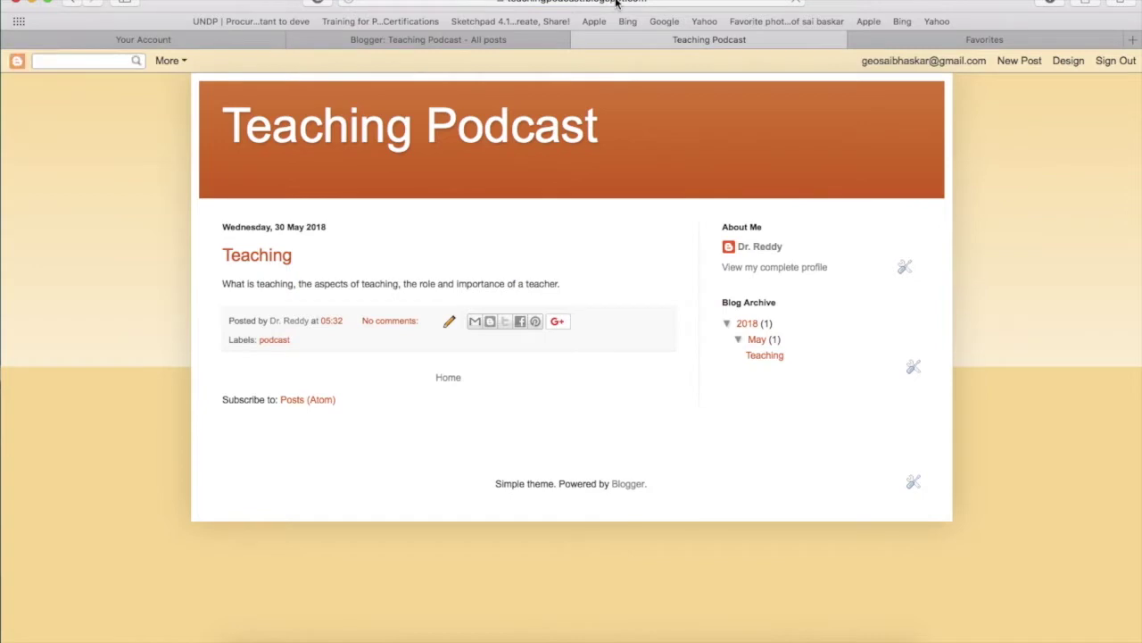
pyautogui.click(616, 3)
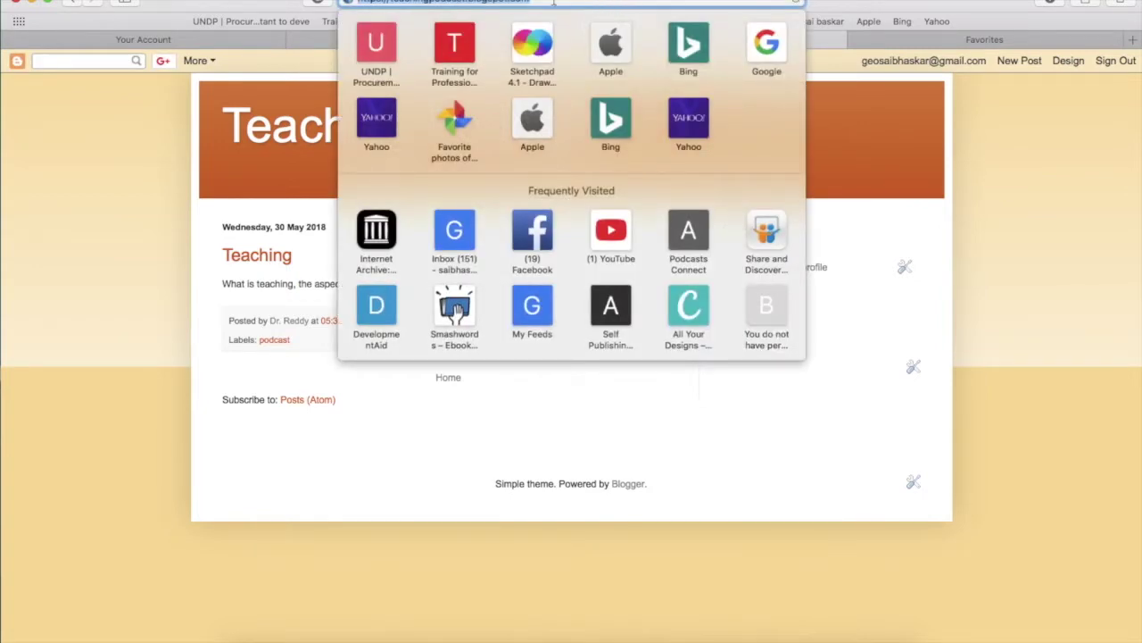
pyautogui.rightClick(505, 2)
pyautogui.click(533, 19)
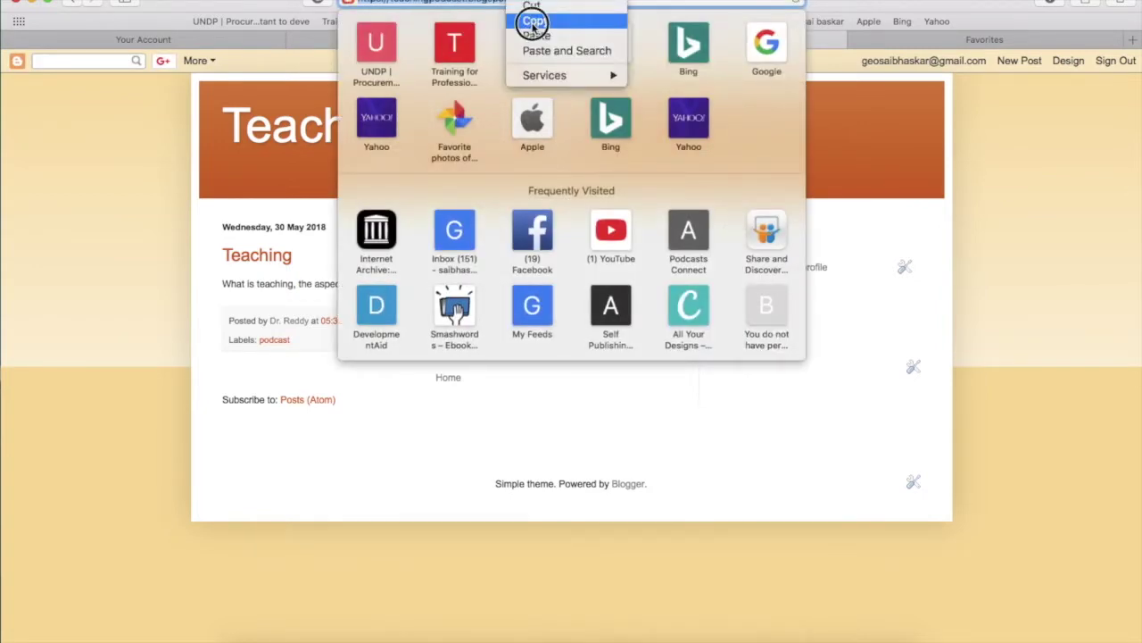
# - Go to feedburner.google.com in the empty browser tab
pyautogui.click(897, 39)
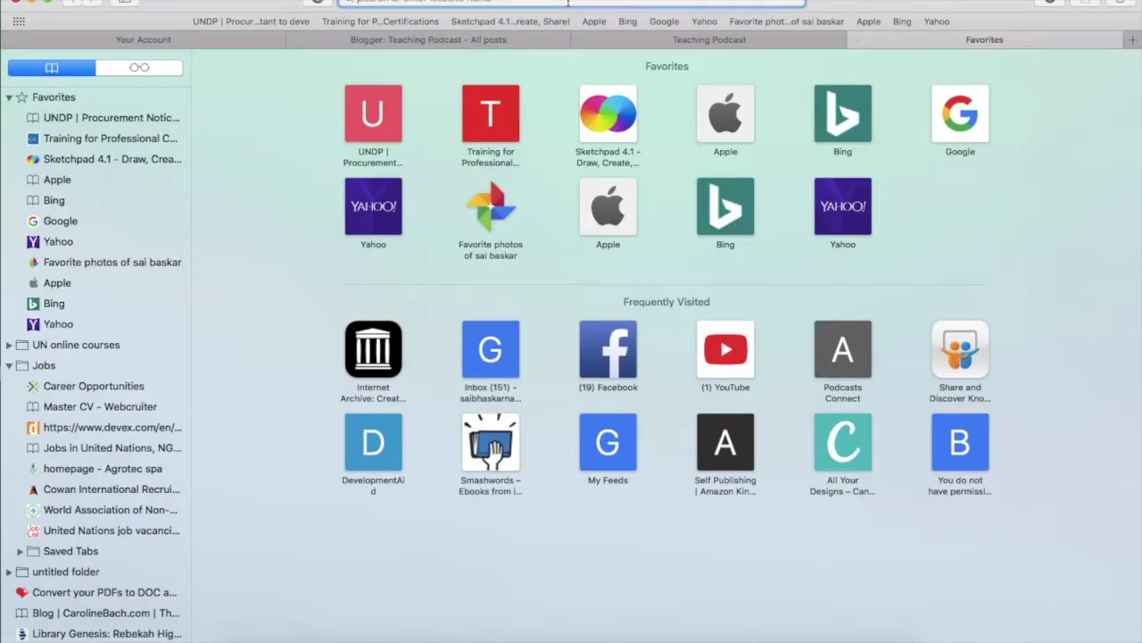
pyautogui.write('feedburner.google.com')
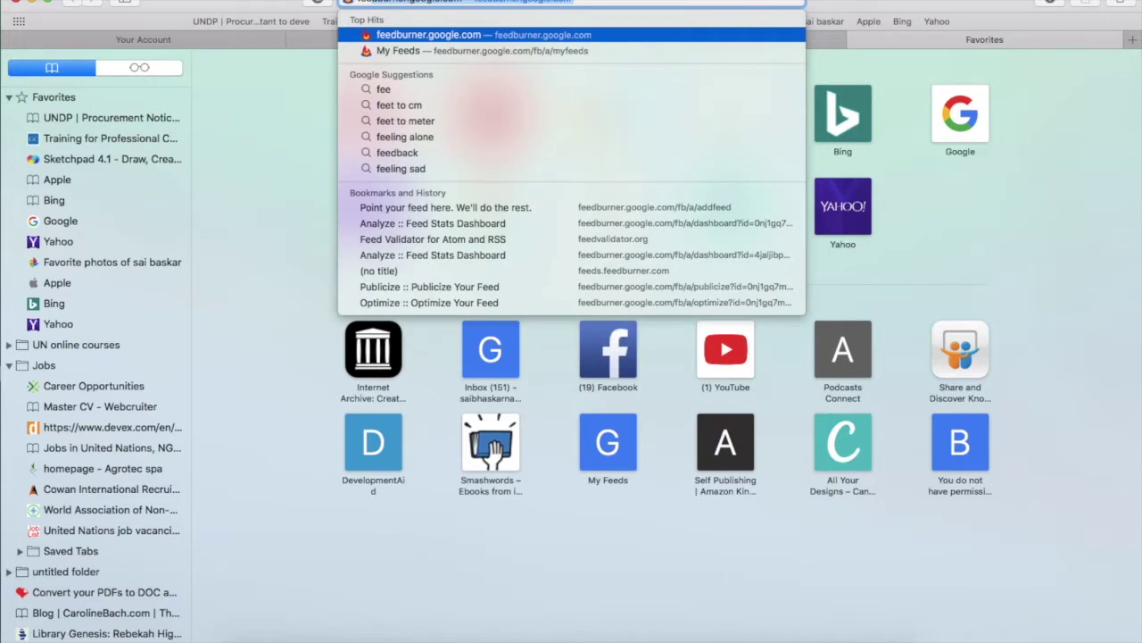
pyautogui.press('Right')
pyautogui.press('Return')
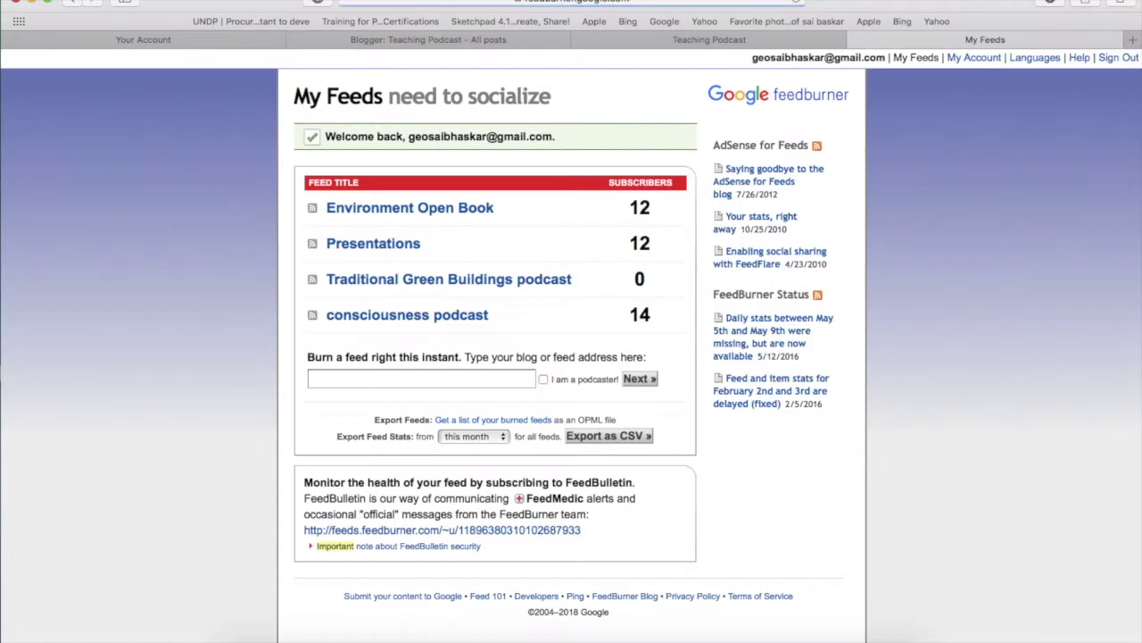
pyautogui.click(337, 378)
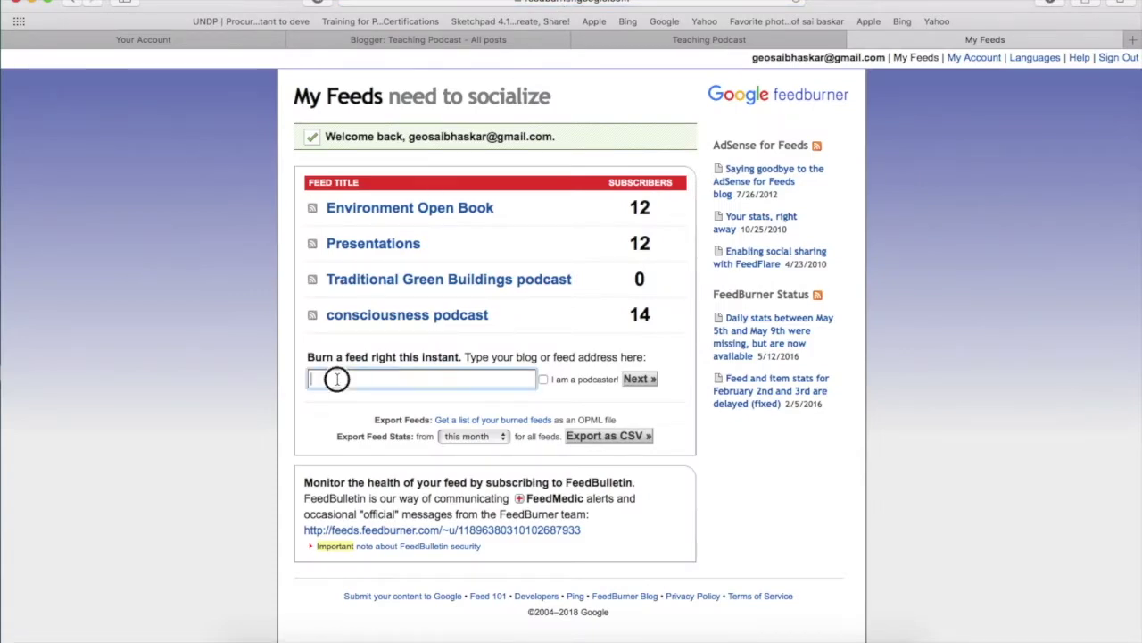
pyautogui.press('super+v')
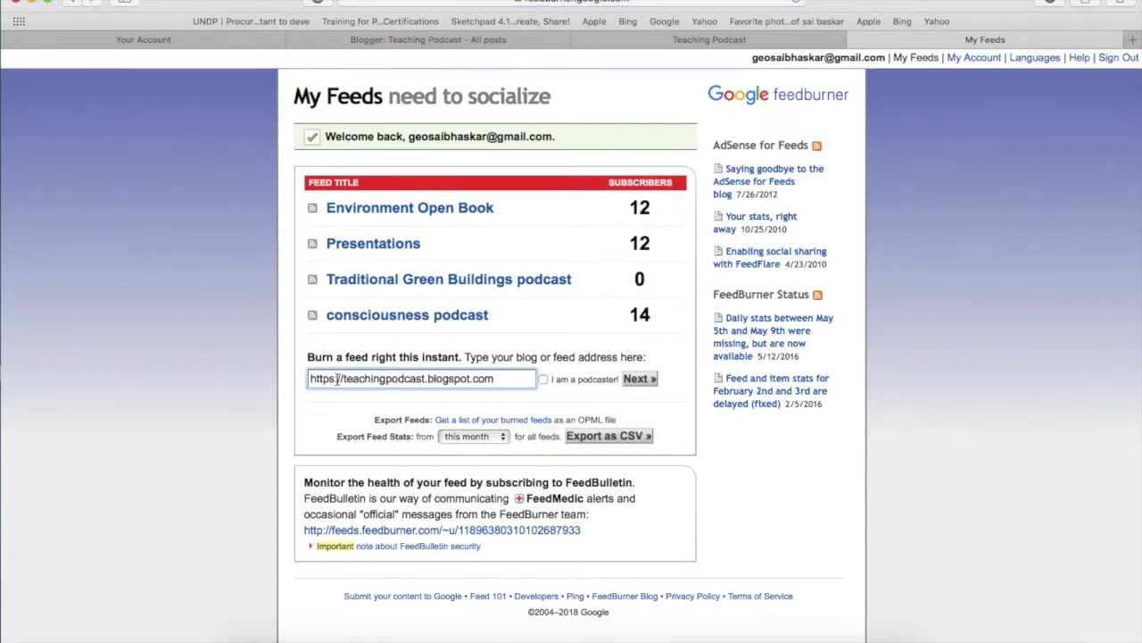
pyautogui.click(544, 380)
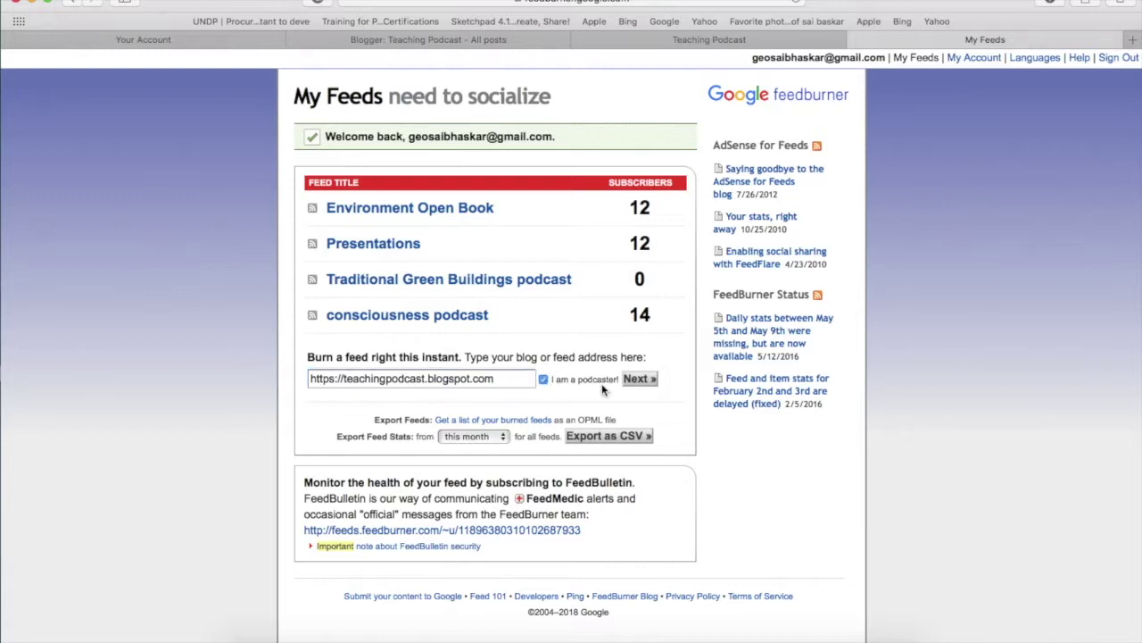
pyautogui.click(648, 382)
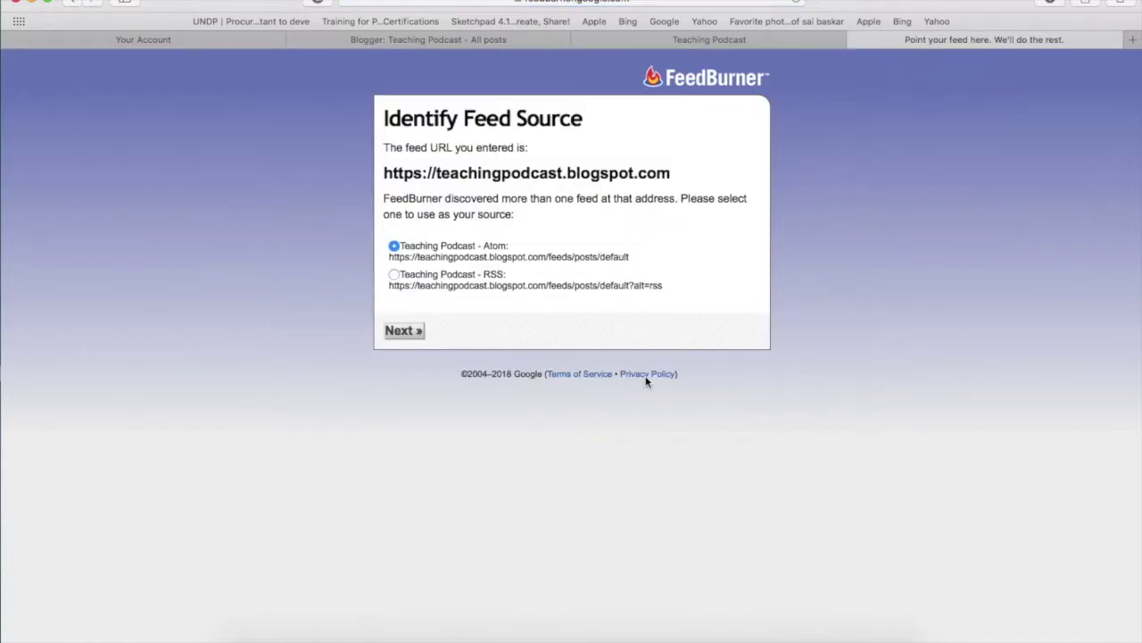
pyautogui.click(409, 333)
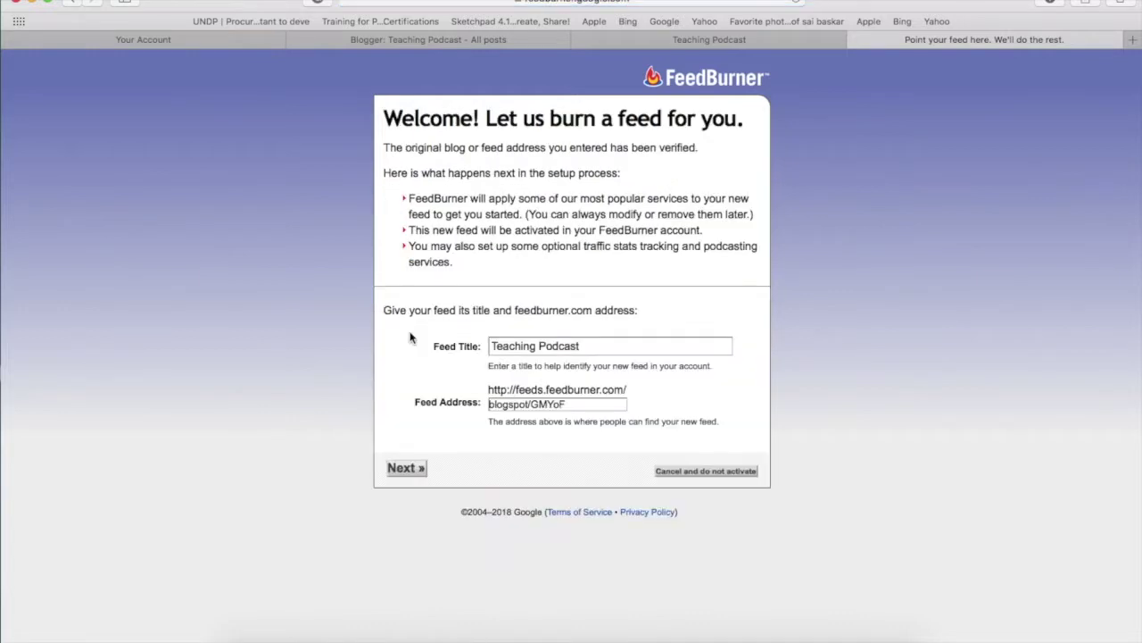
# - Activate the feed with the address teachingpresentation and continue to the podcast setup
pyautogui.click(568, 403)
pyautogui.moveTo(568, 403); pyautogui.dragTo(483, 404)
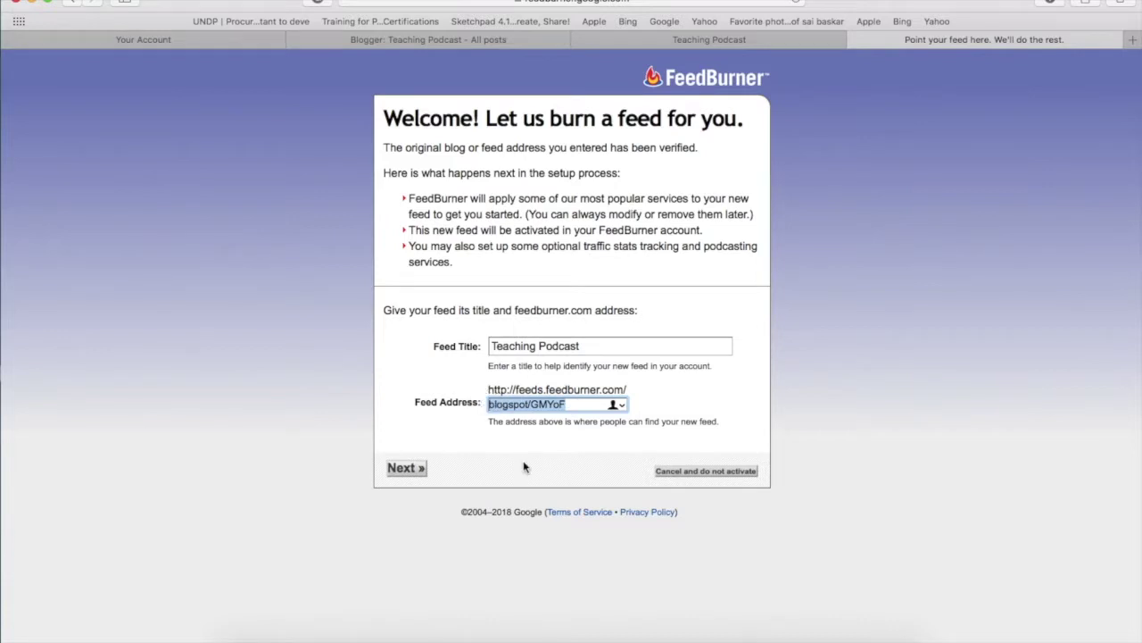
pyautogui.write('teachingpresent')
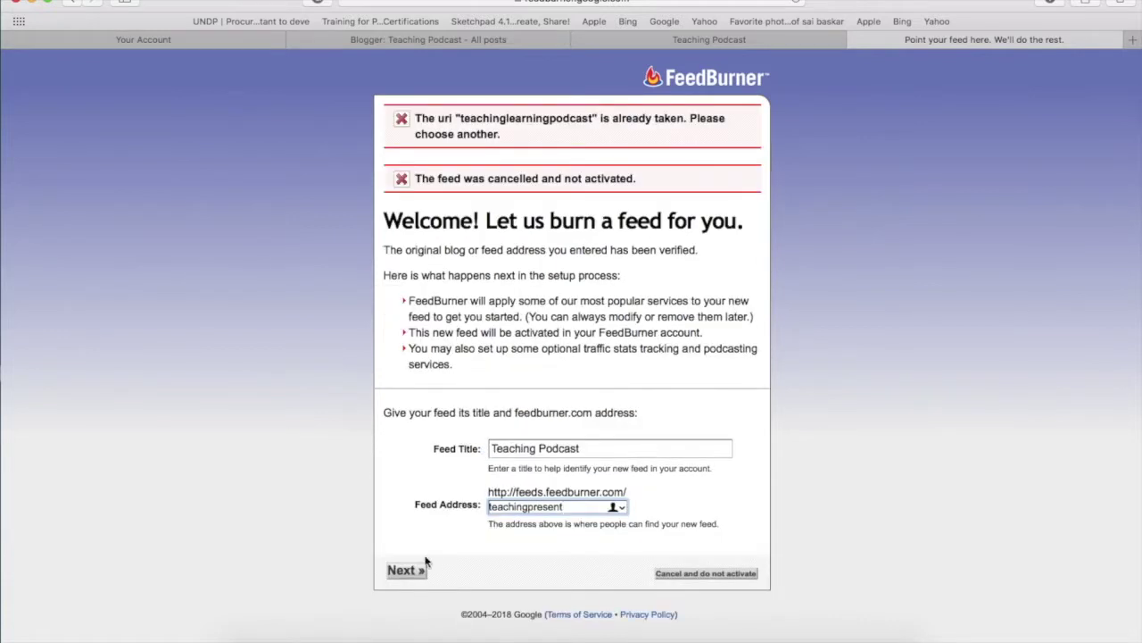
pyautogui.write('ation')
pyautogui.click(408, 568)
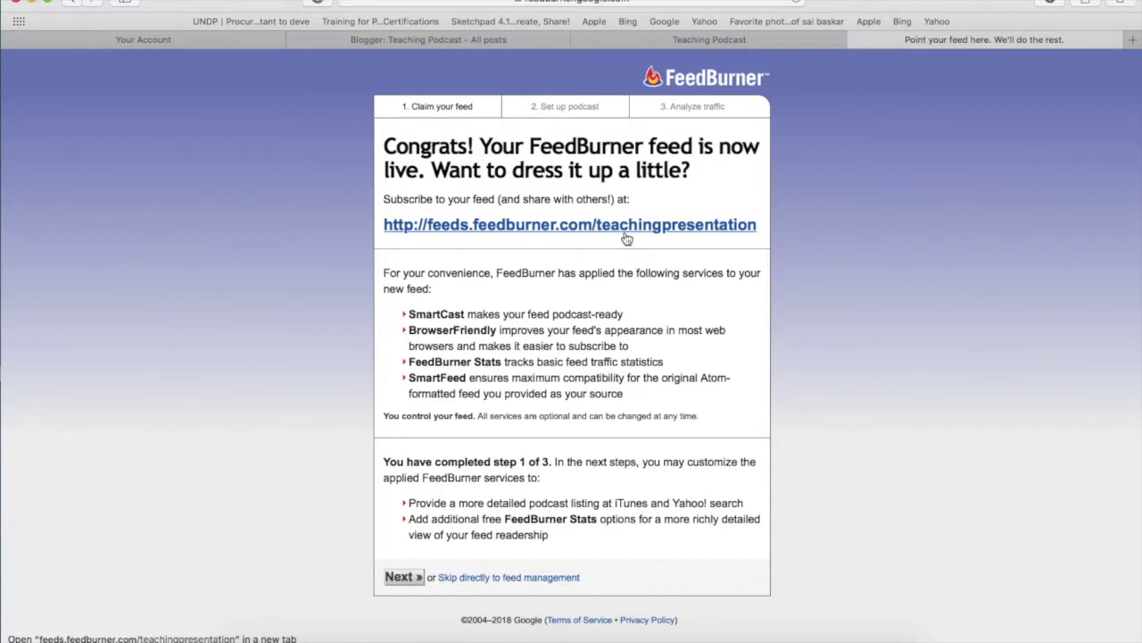
pyautogui.click(407, 577)
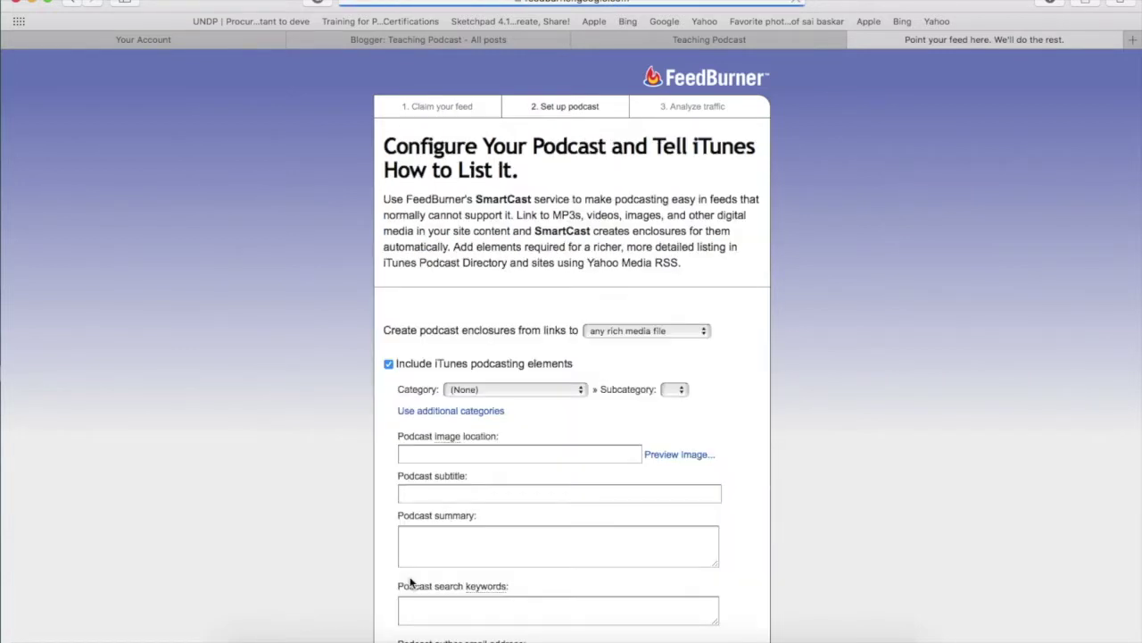
# - Limit the podcast enclosures to links to audio files only
pyautogui.scroll(-5, 719, 127)
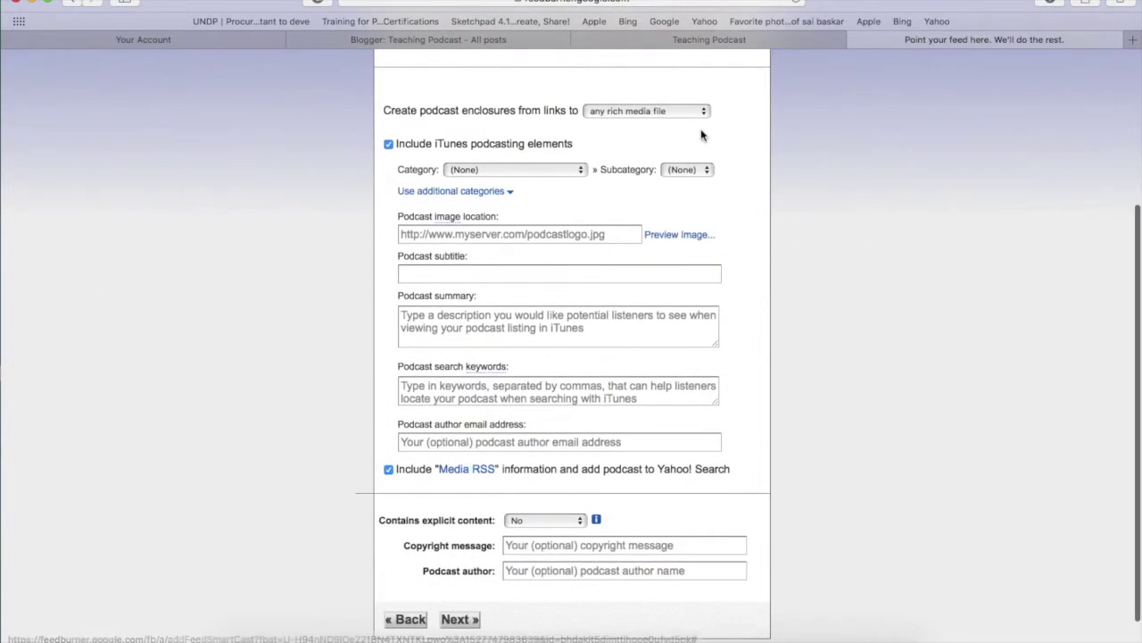
pyautogui.scroll(5, 719, 127)
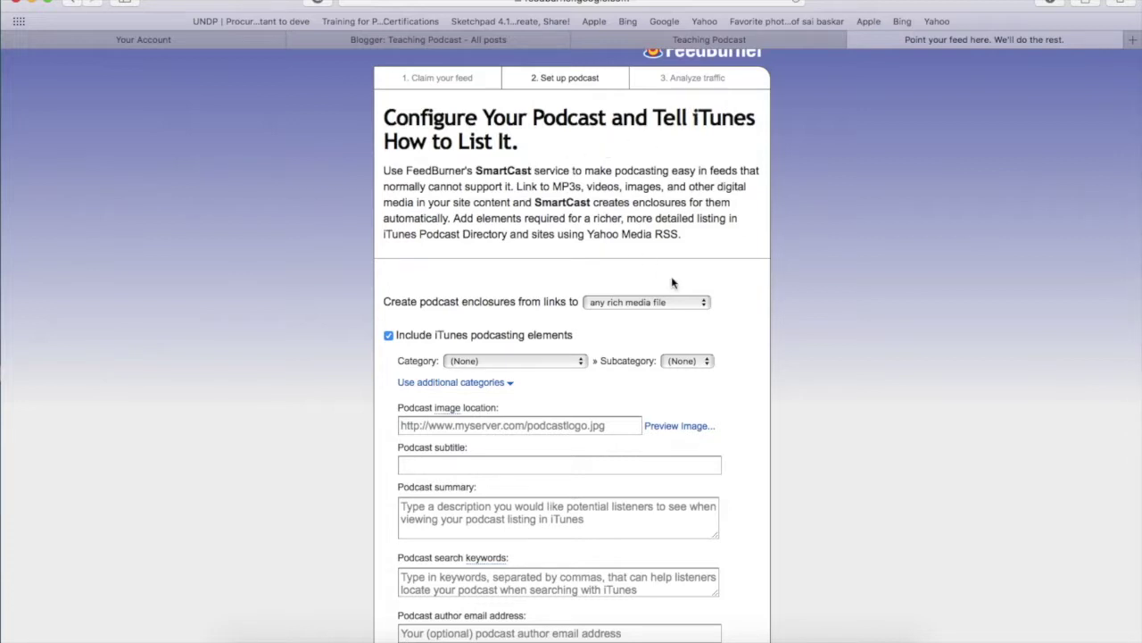
pyautogui.click(681, 304)
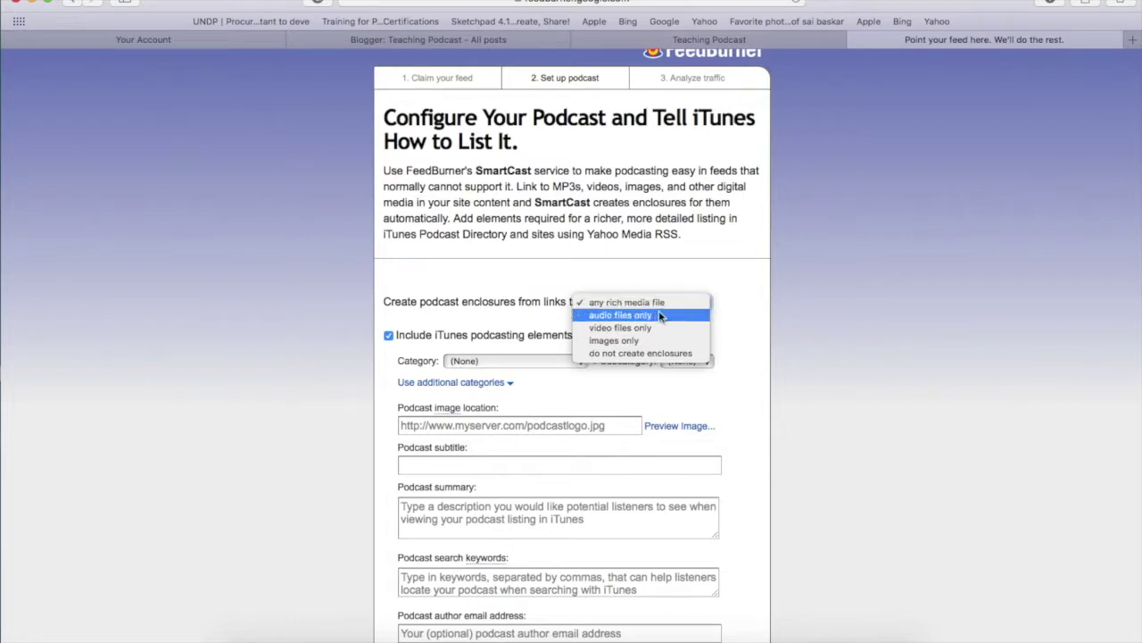
pyautogui.click(655, 316)
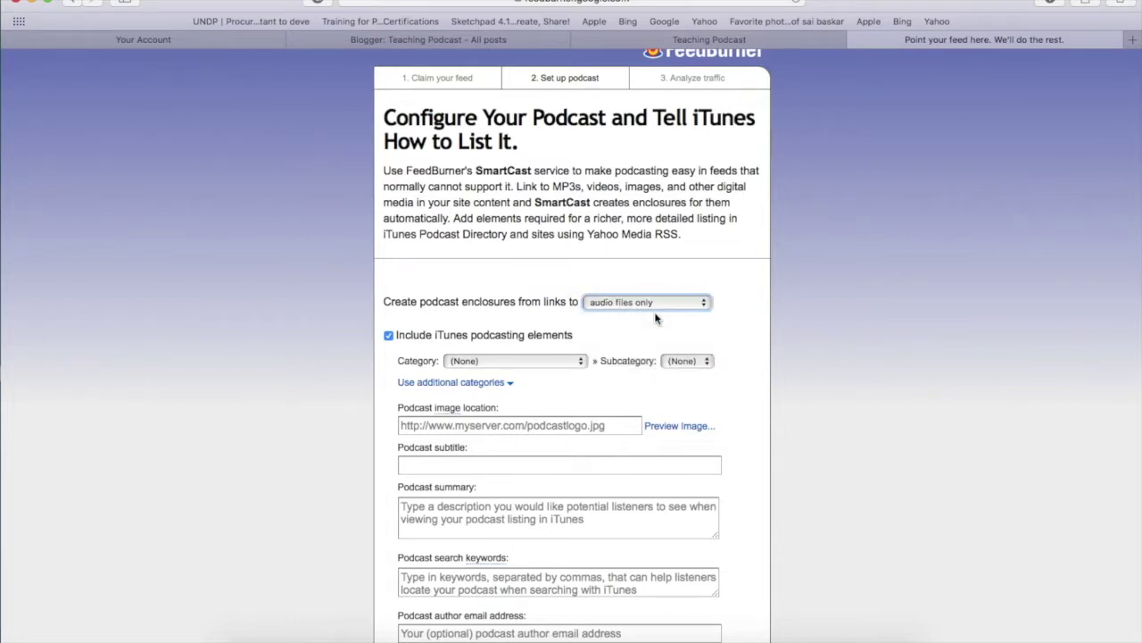
# - Set the podcast's iTunes category to Education with the subcategory Educational Technology
pyautogui.scroll(-5, 620, 338)
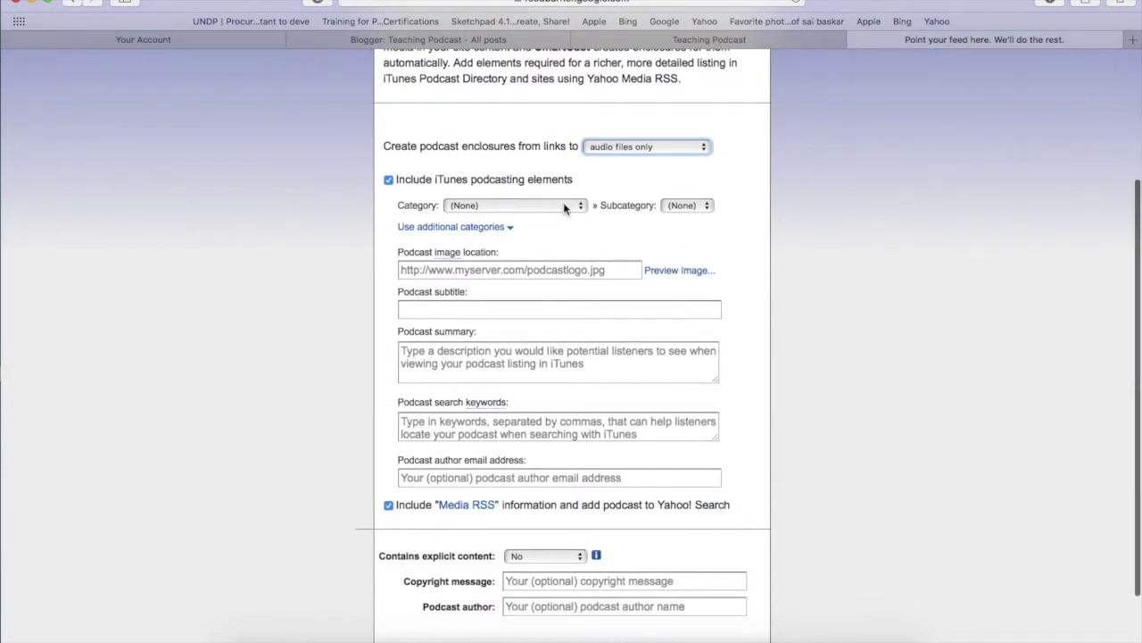
pyautogui.click(566, 205)
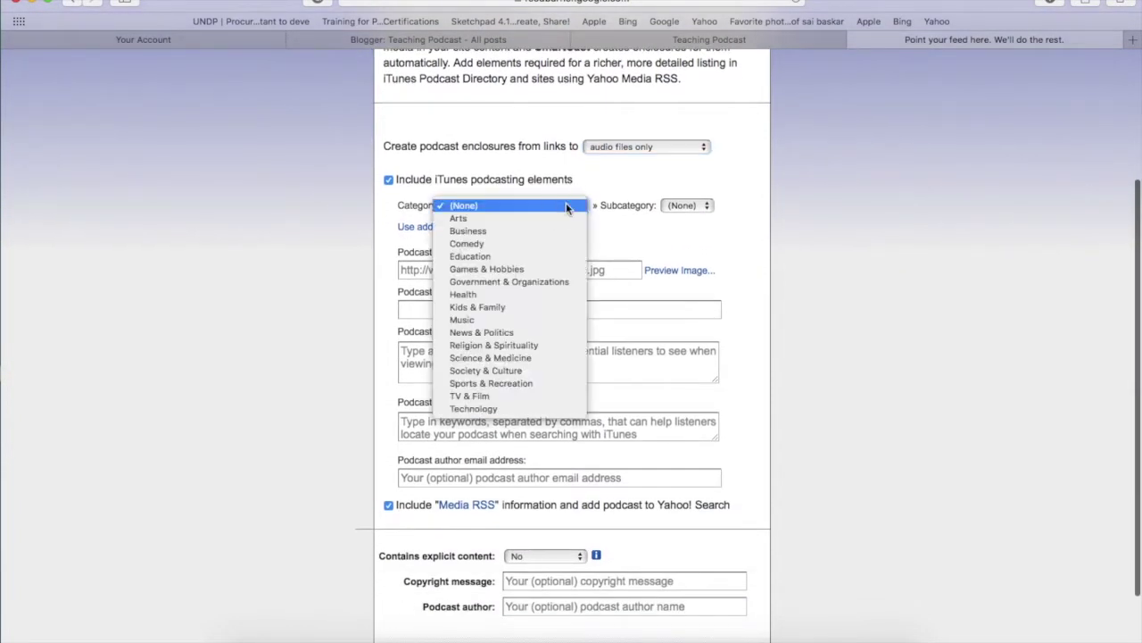
pyautogui.click(516, 256)
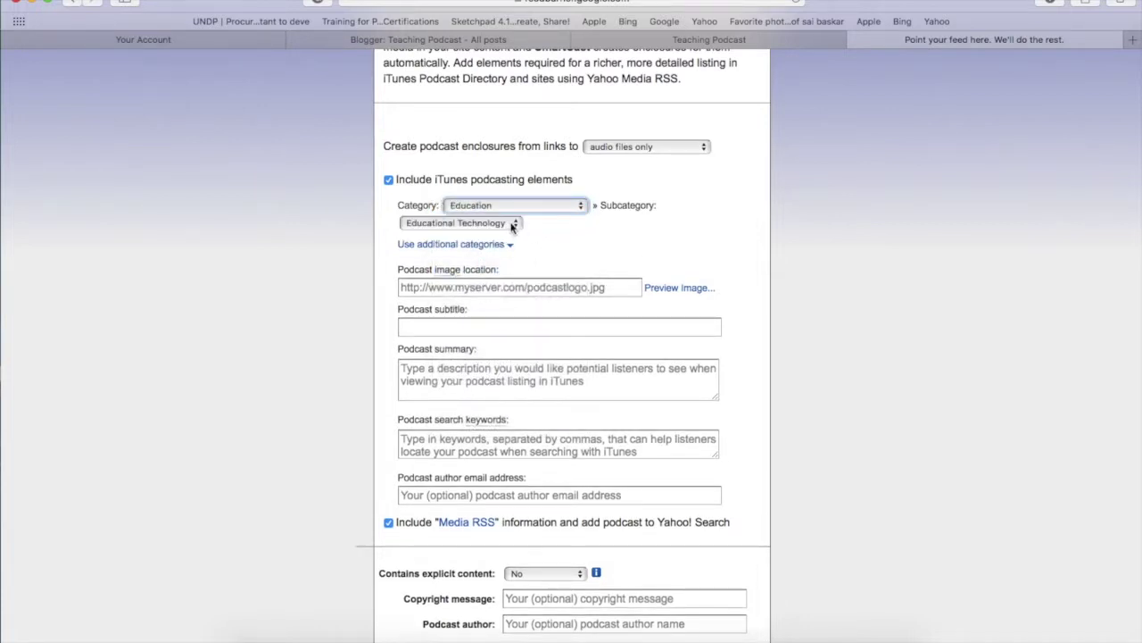
pyautogui.click(510, 224)
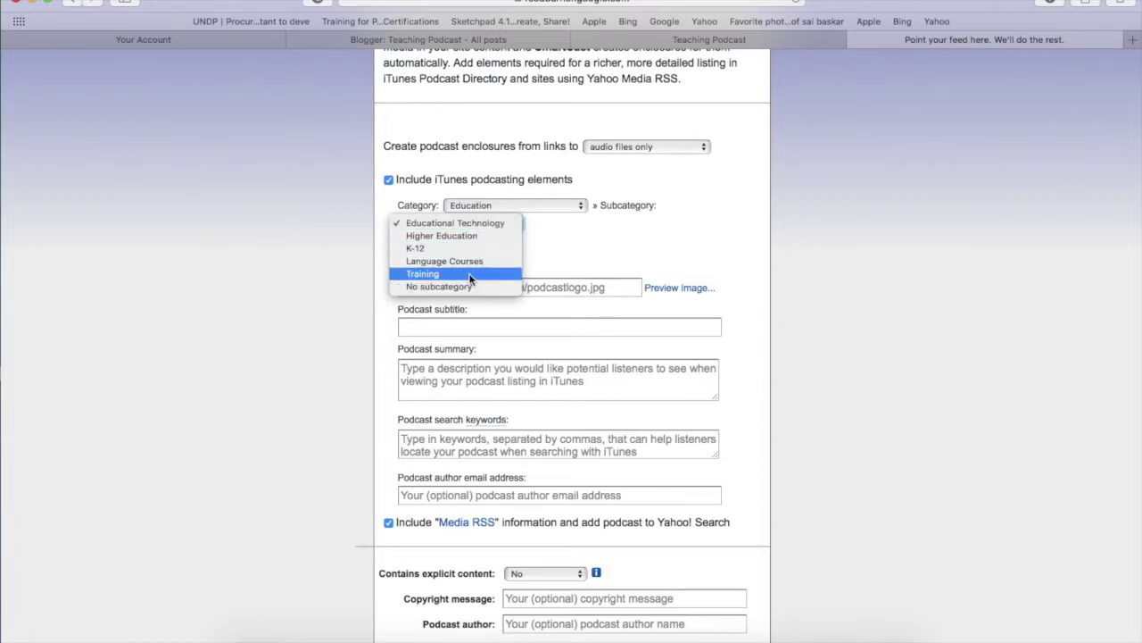
pyautogui.click(485, 223)
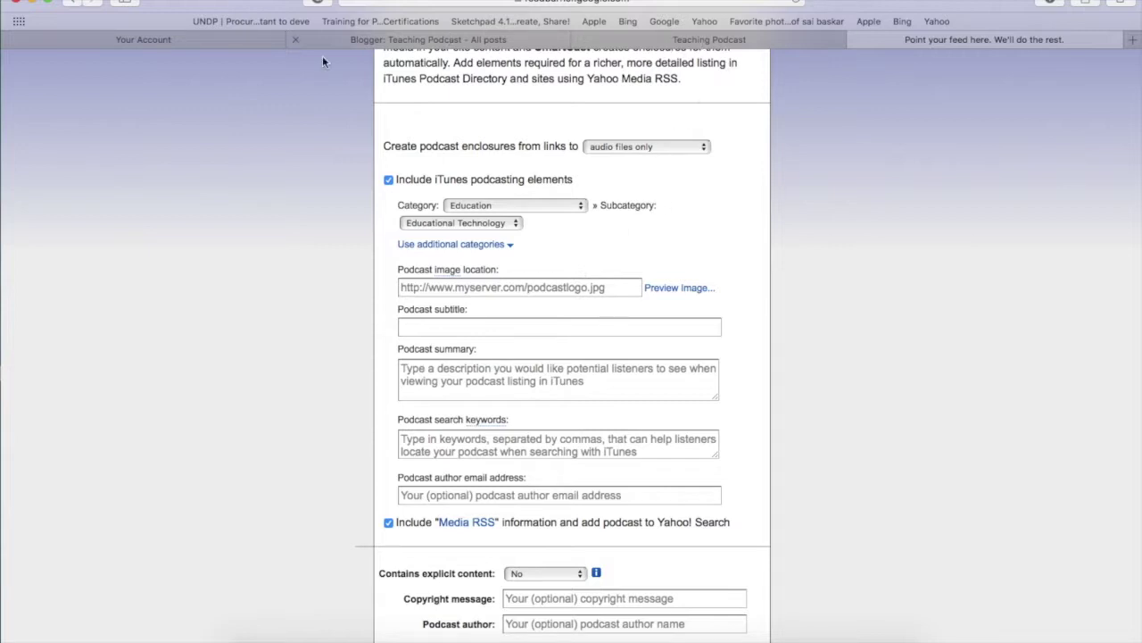
# - Open the Teaching CP artwork item in the Internet Archive uploads and copy the link to its PNG file
pyautogui.click(185, 41)
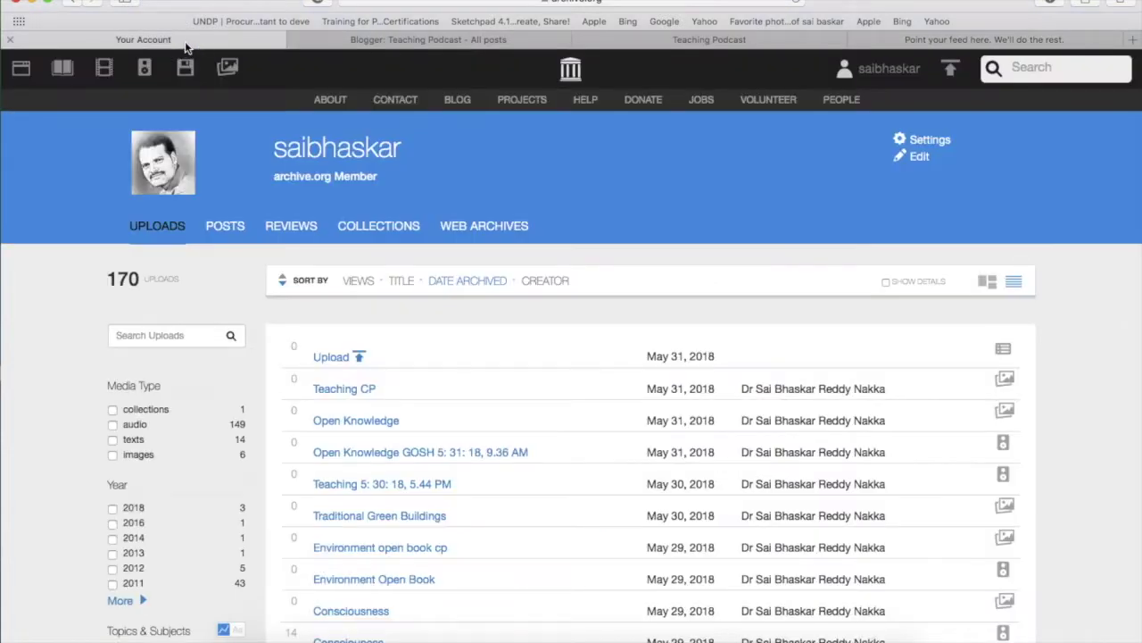
pyautogui.scroll(-1, 615, 340)
pyautogui.scroll(-4, 615, 334)
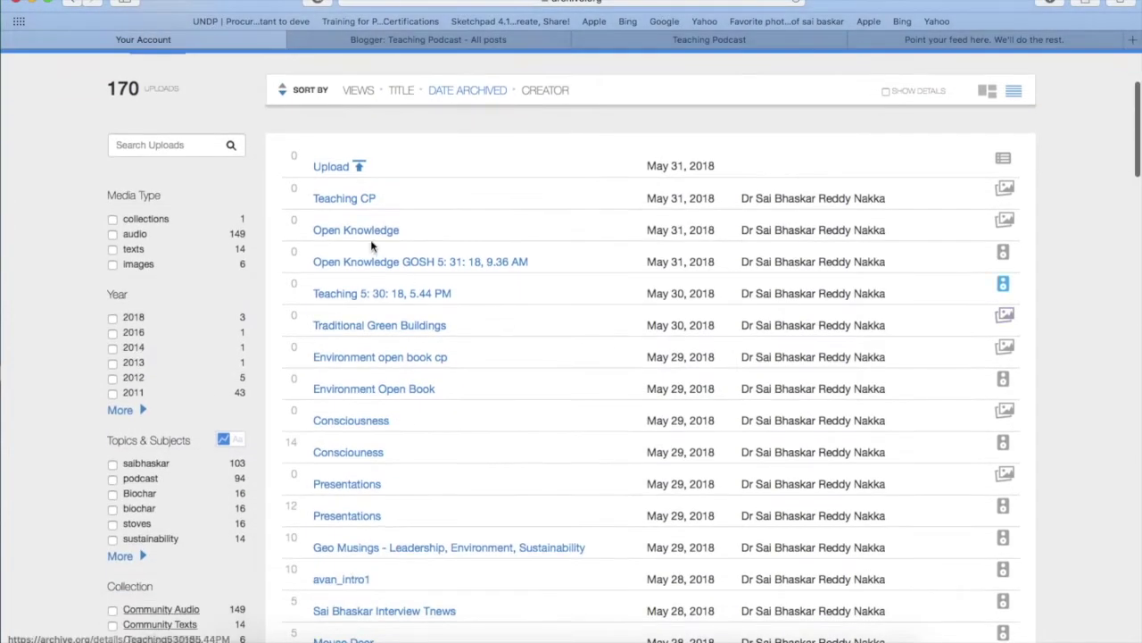
pyautogui.click(340, 199)
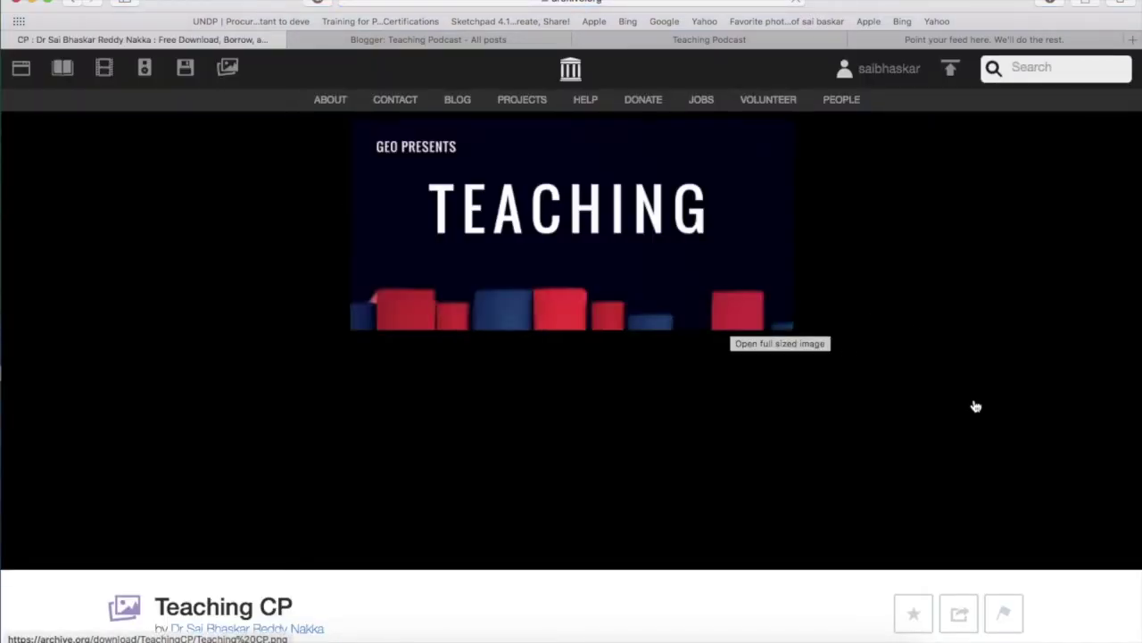
pyautogui.scroll(-2, 975, 406)
pyautogui.scroll(-3, 976, 406)
pyautogui.scroll(5, 976, 406)
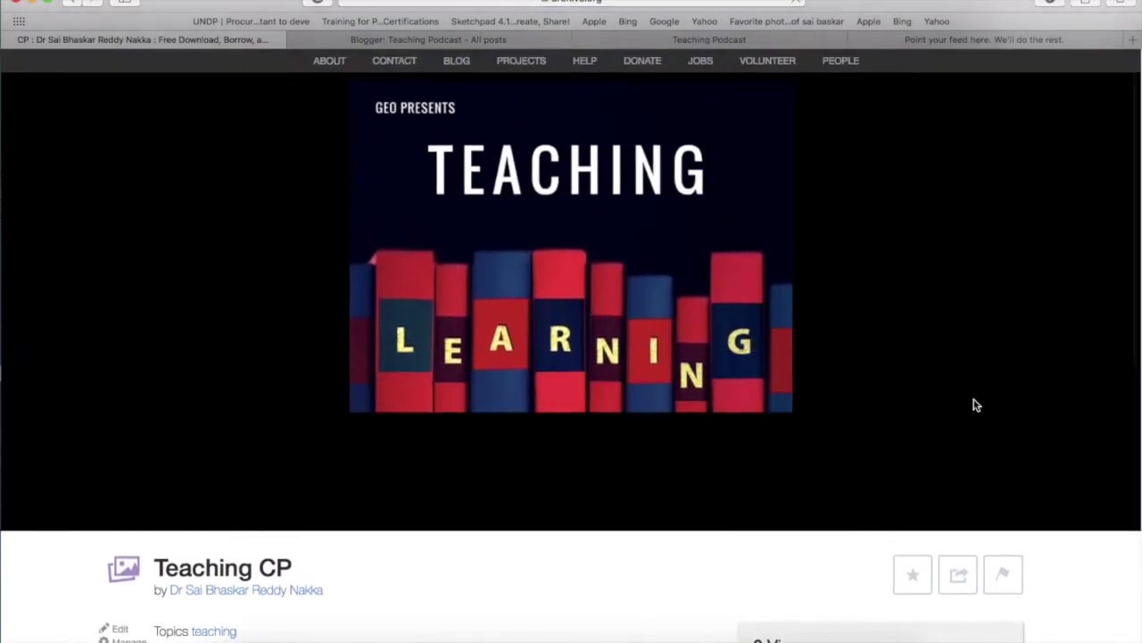
pyautogui.scroll(-5, 975, 406)
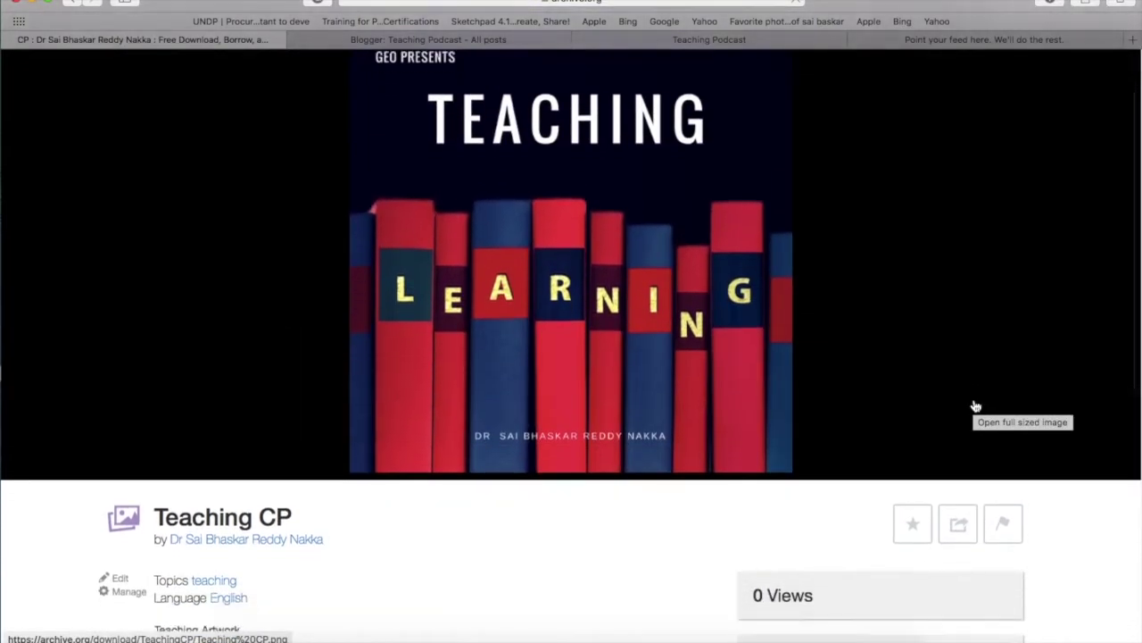
pyautogui.scroll(-1, 975, 406)
pyautogui.click(766, 502)
pyautogui.rightClick(766, 501)
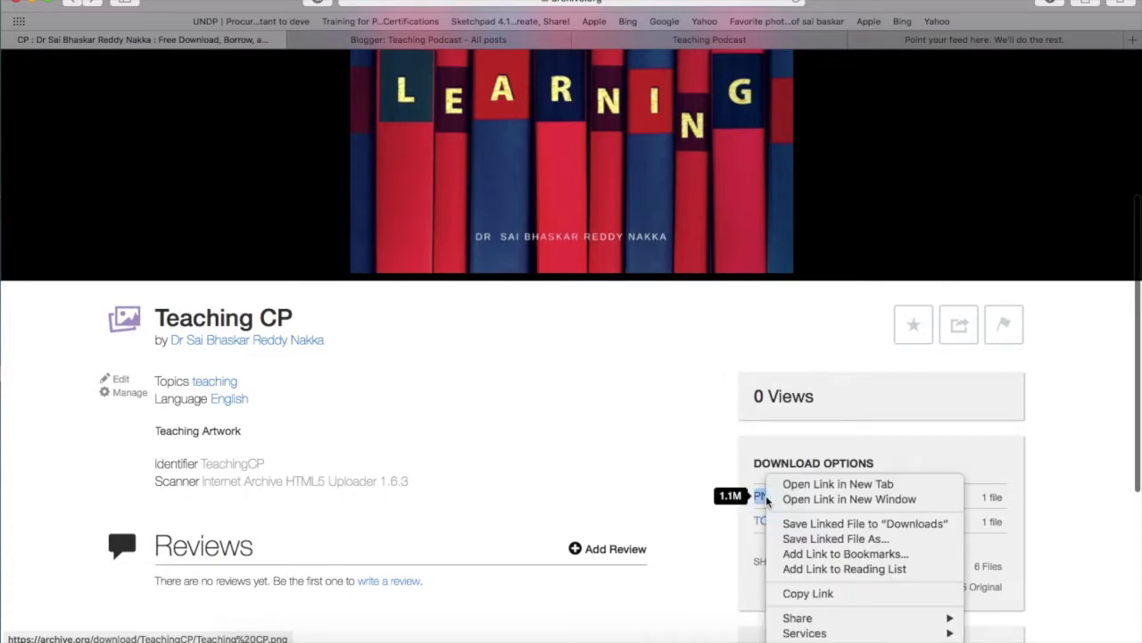
pyautogui.click(806, 593)
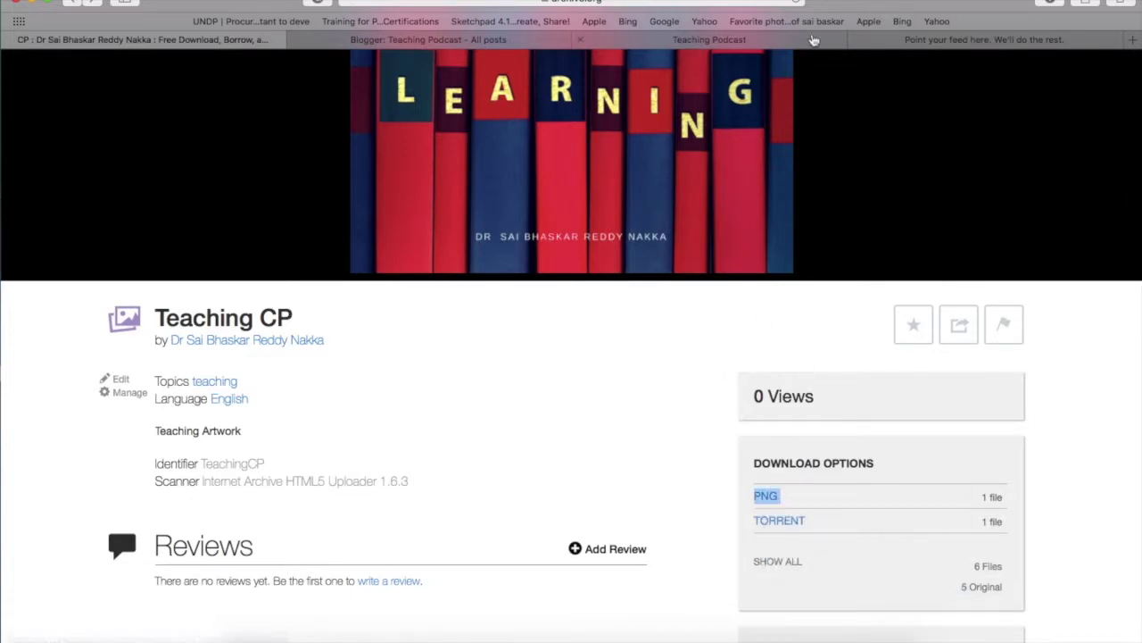
# - Enter the copied PNG link as the podcast image location in the FeedBurner setup and check the image preview
pyautogui.click(914, 39)
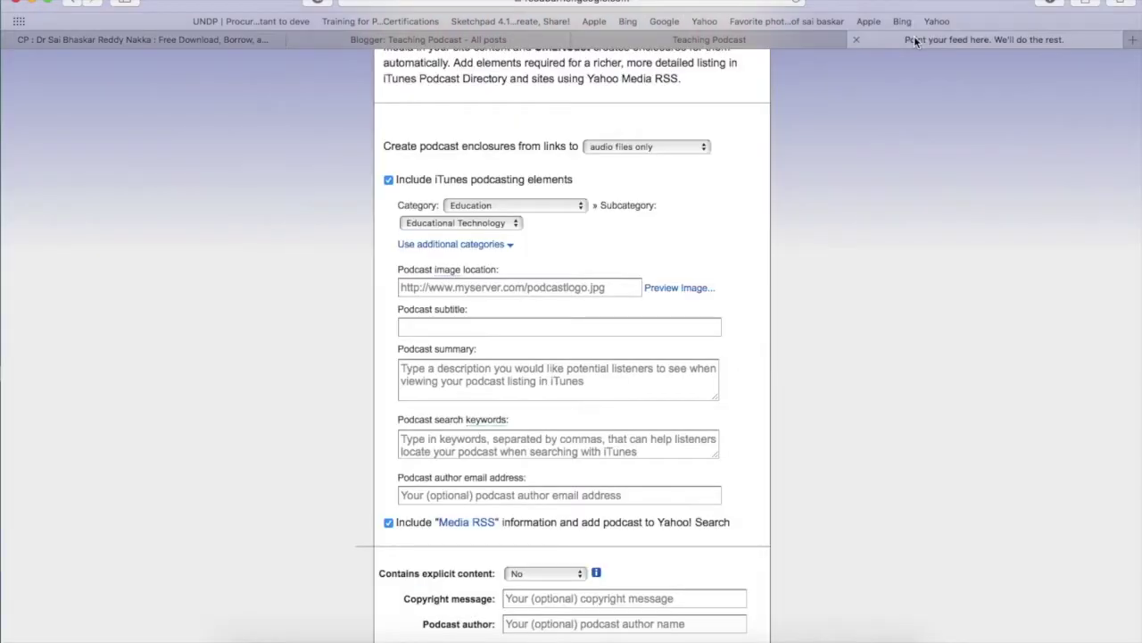
pyautogui.click(564, 286)
pyautogui.press('super+v')
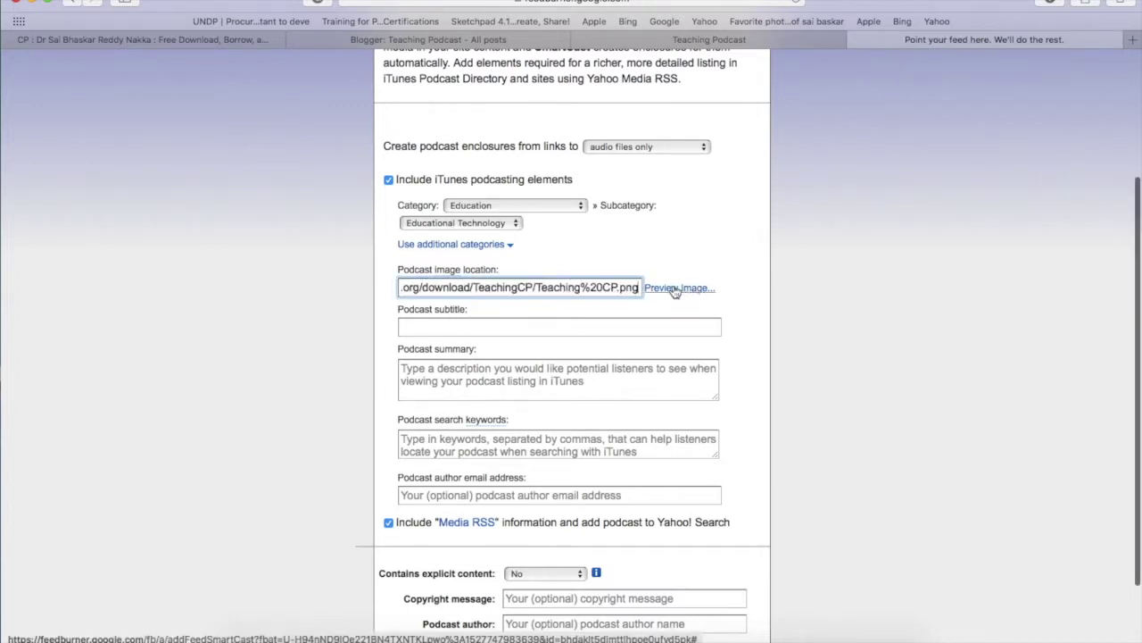
pyautogui.click(674, 287)
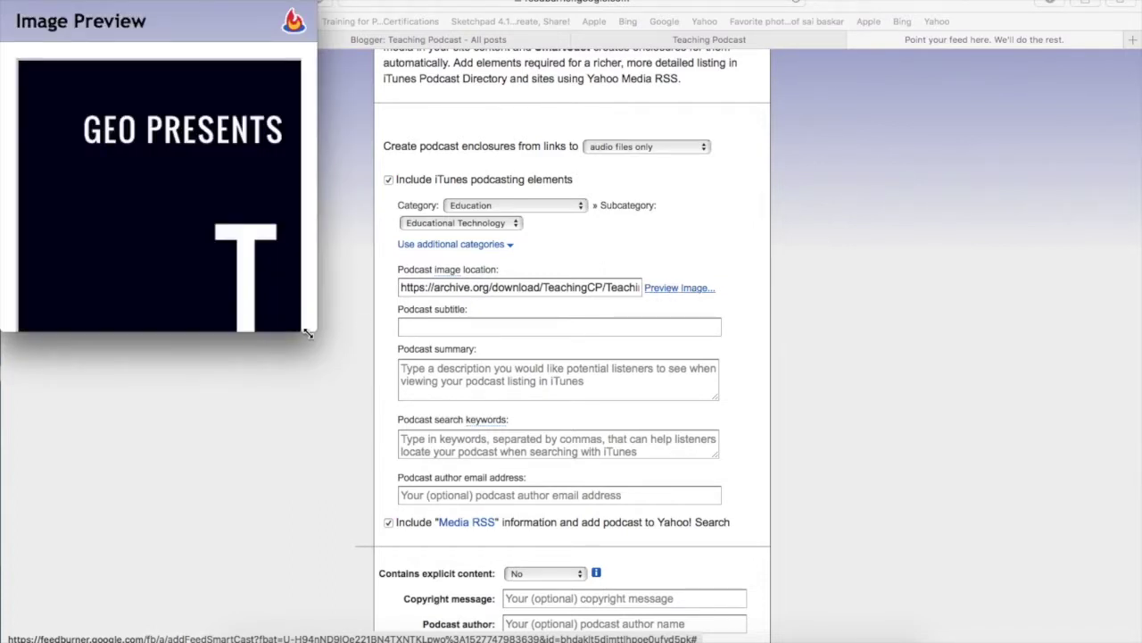
pyautogui.moveTo(327, 327); pyautogui.dragTo(1129, 619)
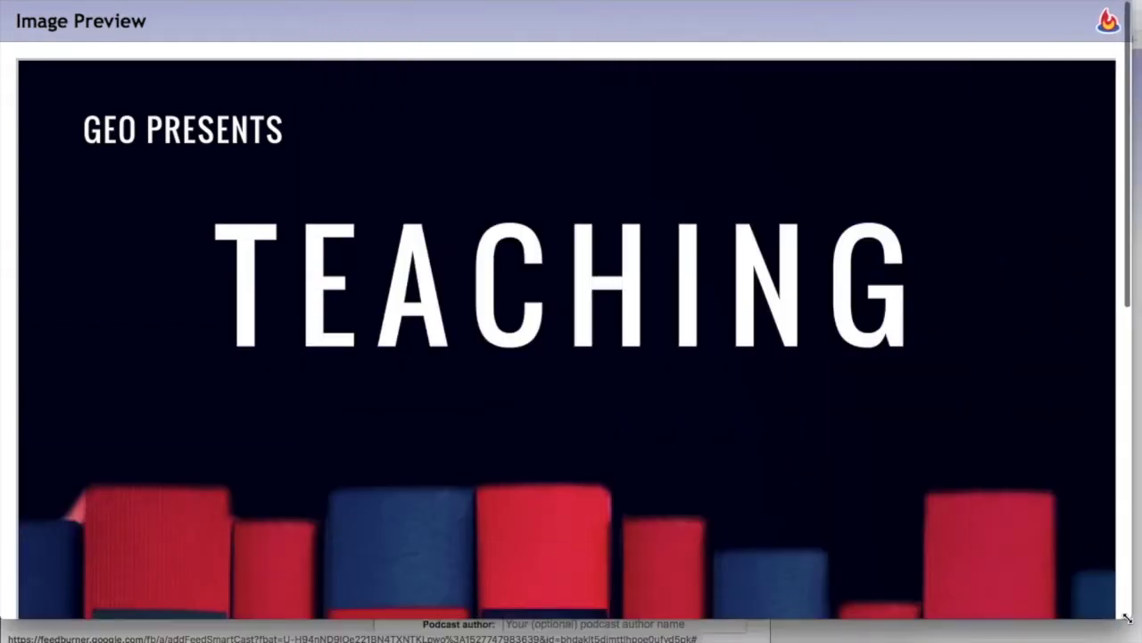
pyautogui.click(11, 4)
# - Set the podcast subtitle to "Learning Methods" and paste the prepared text about the forms of teaching as the podcast summary
pyautogui.scroll(-3, 339, 348)
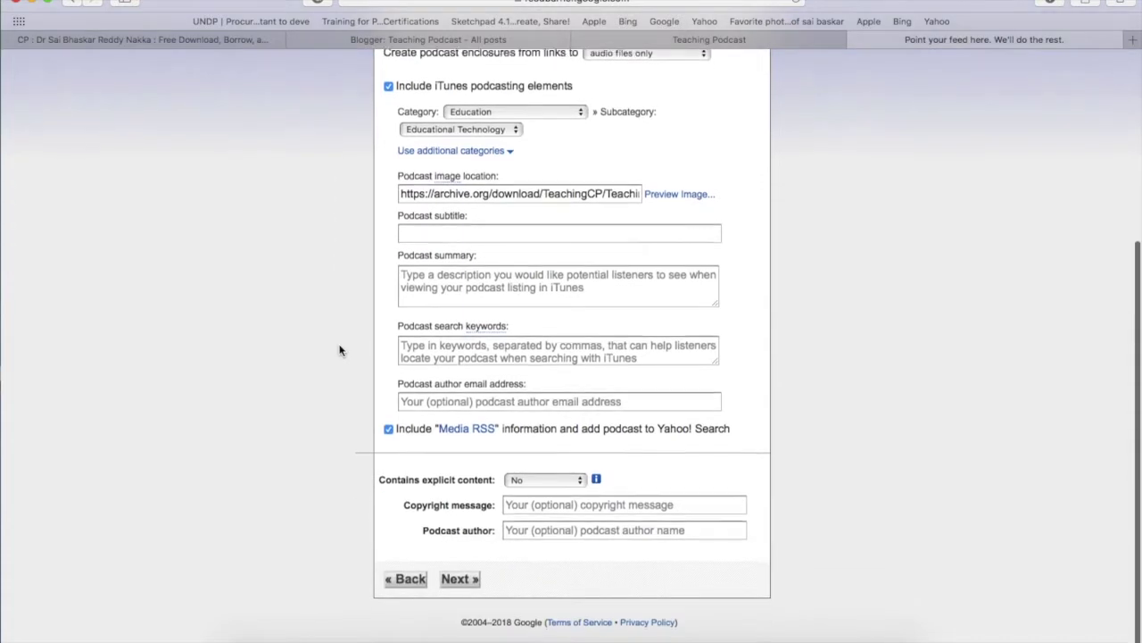
pyautogui.click(439, 238)
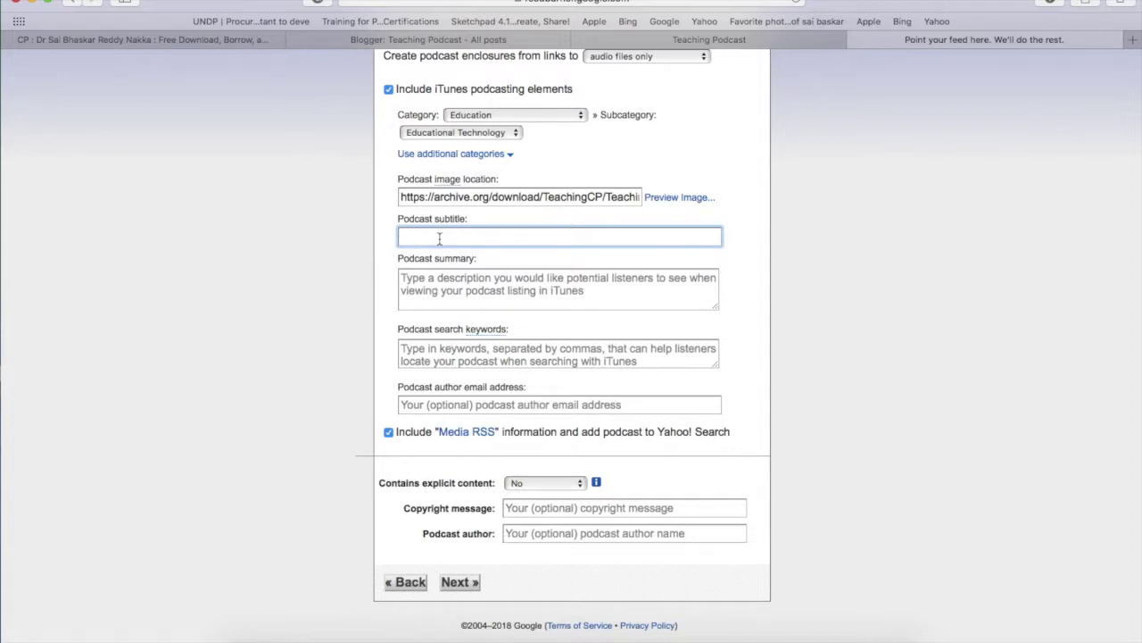
pyautogui.write('Learning Methods')
pyautogui.click(497, 277)
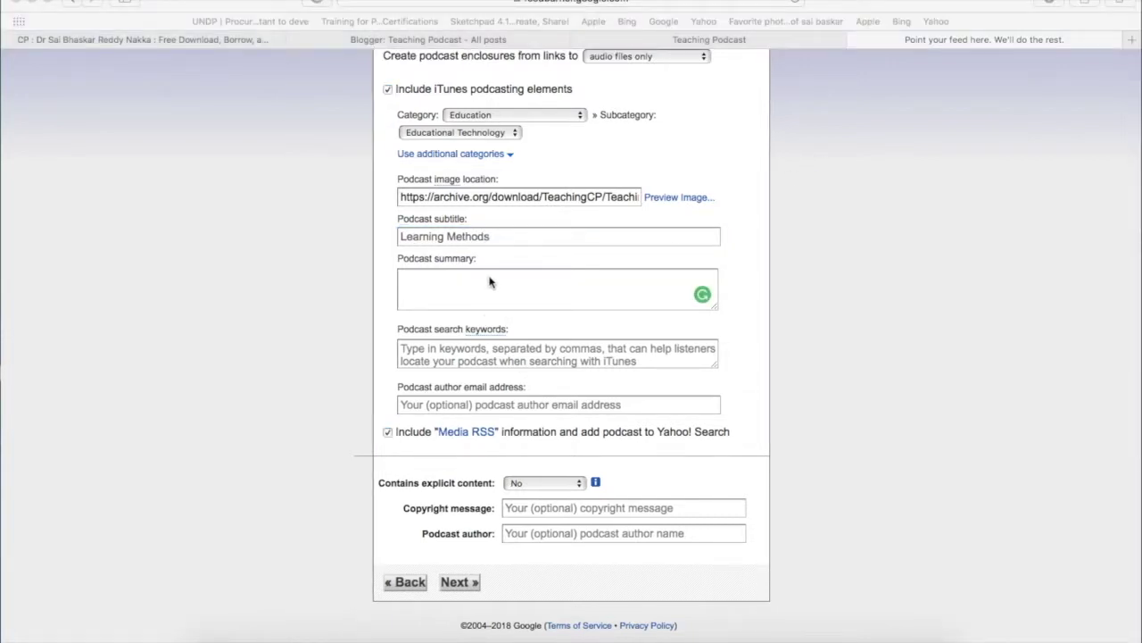
pyautogui.click(452, 278)
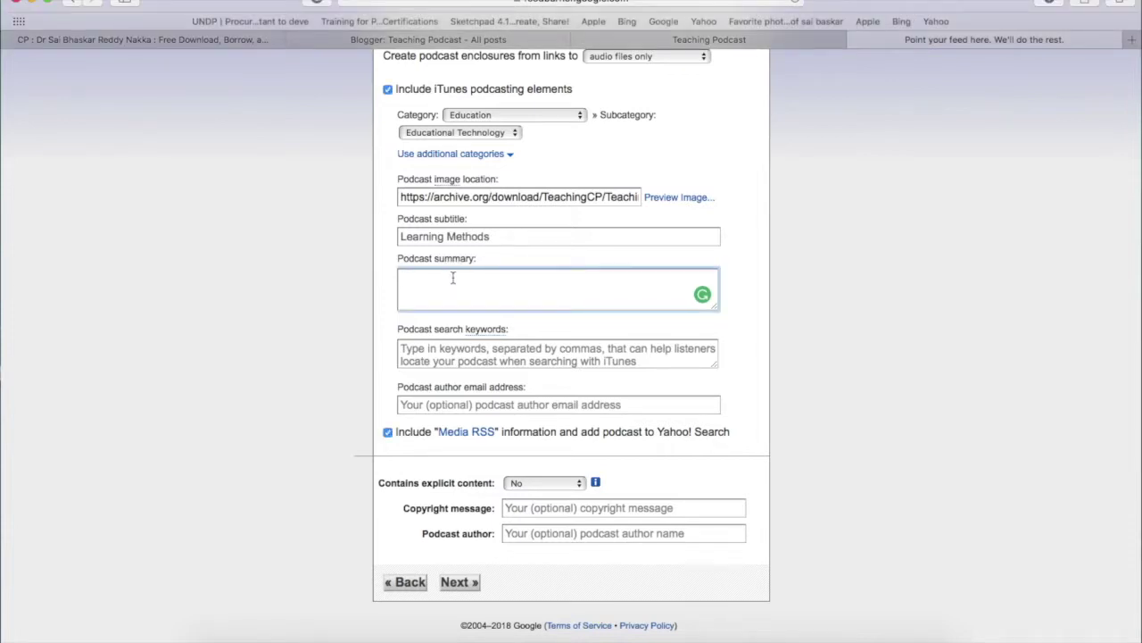
pyautogui.press('super+v')
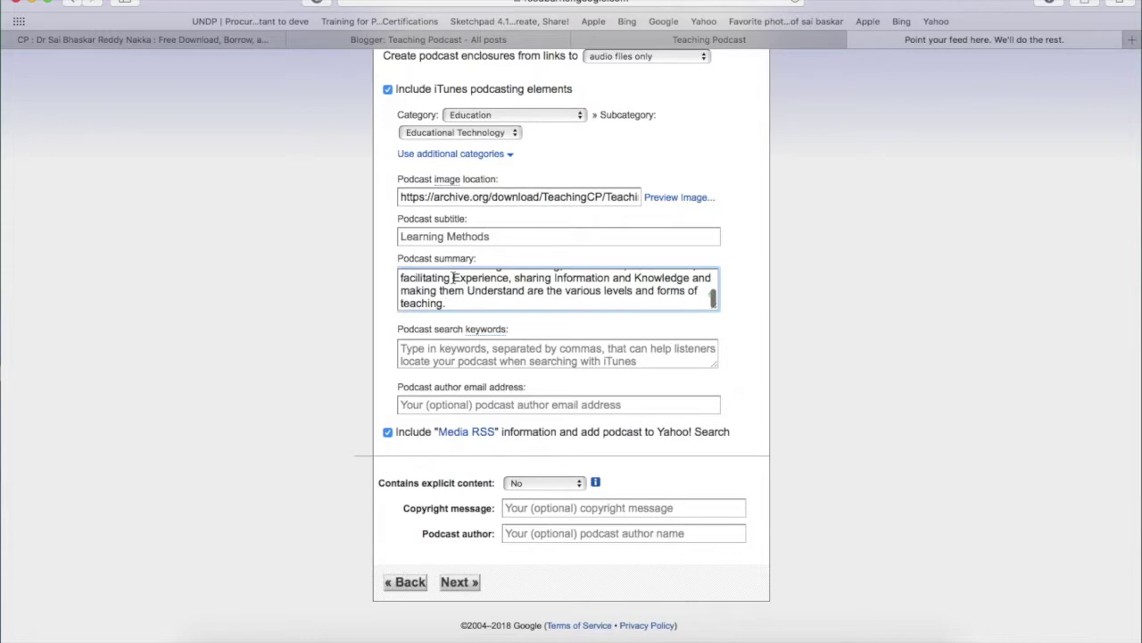
# - Enter the podcast search keywords teaching, lecture, presentation, the author's name and podcast, separated by commas
pyautogui.click(473, 353)
pyautogui.write('teachi')
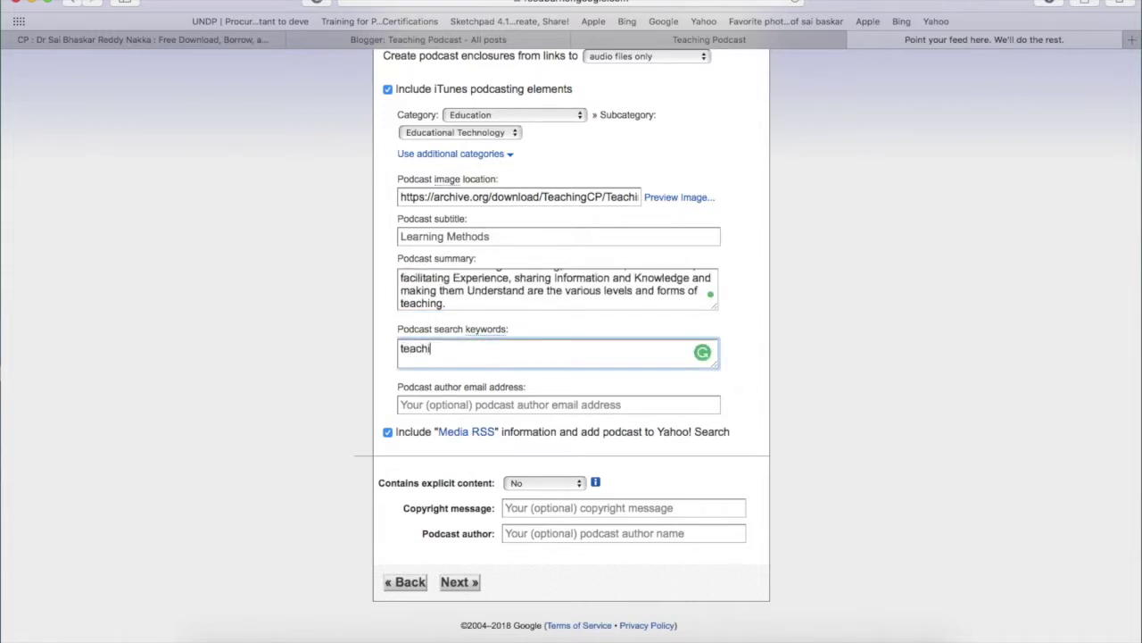
pyautogui.write('ng, lecture, presentation')
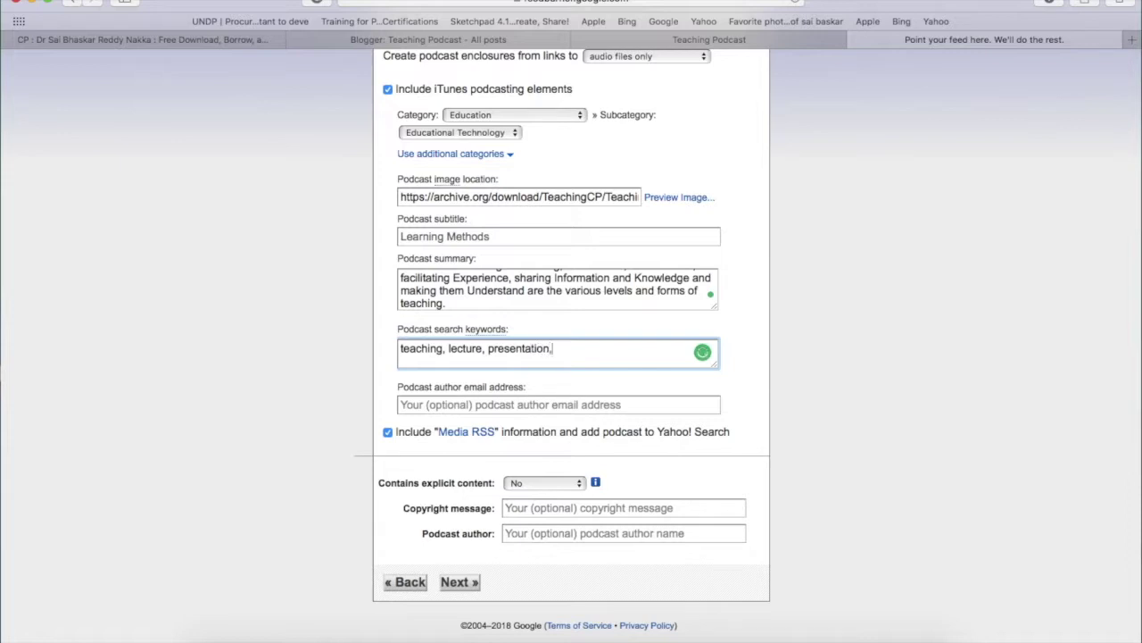
pyautogui.write(', saibhaskar, po')
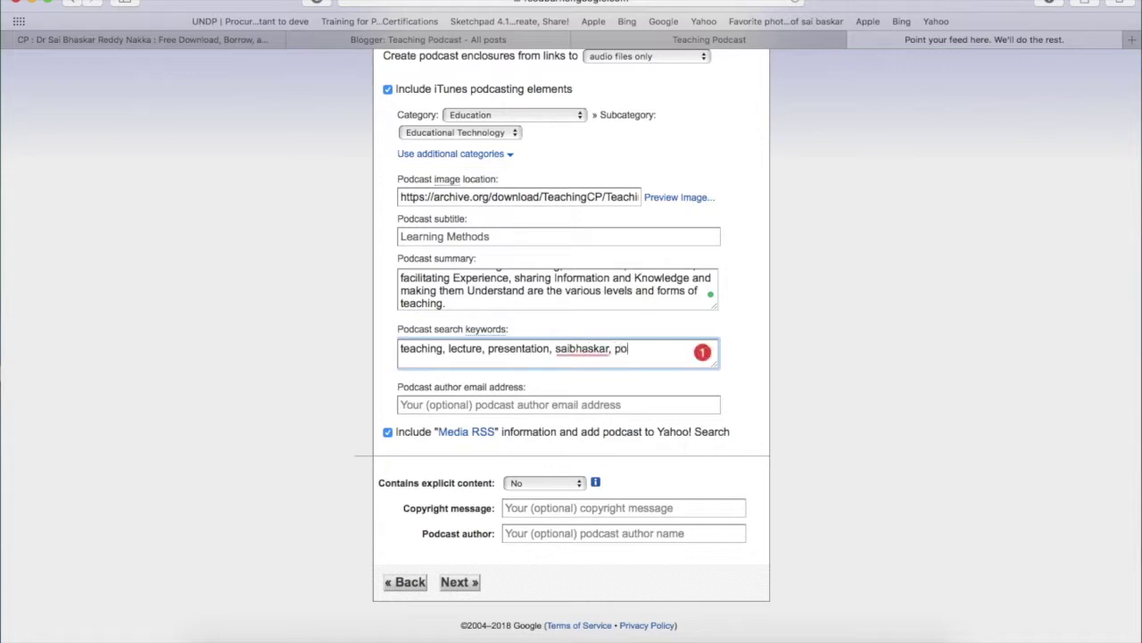
pyautogui.write('dcast')
# - Fill in the podcast author's email address using the suggested saved address
pyautogui.click(457, 403)
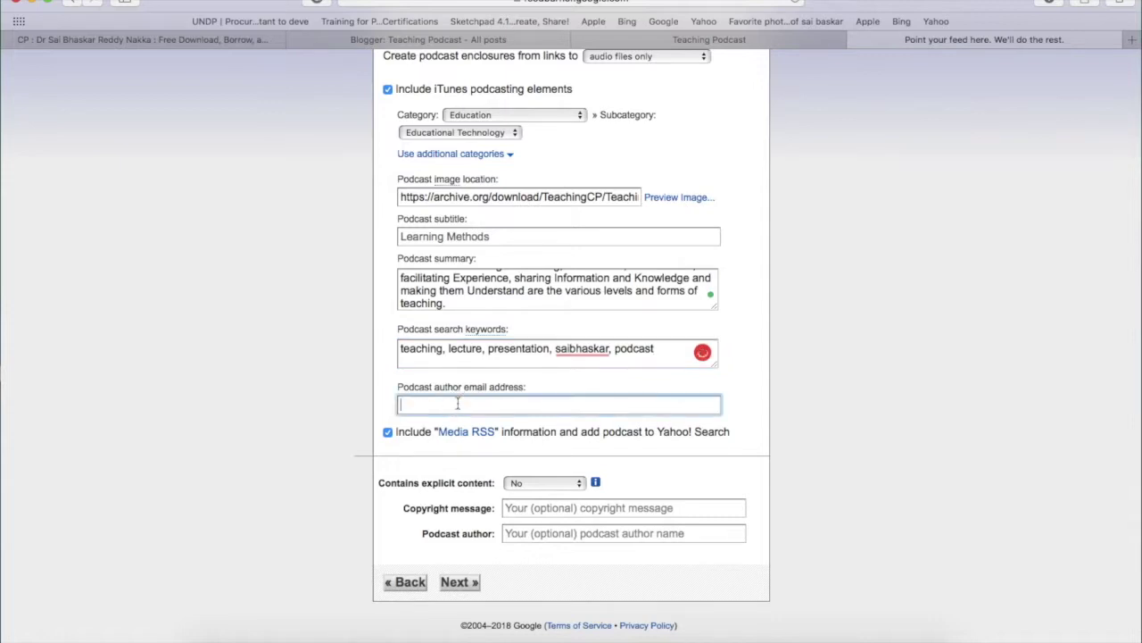
pyautogui.write('saib')
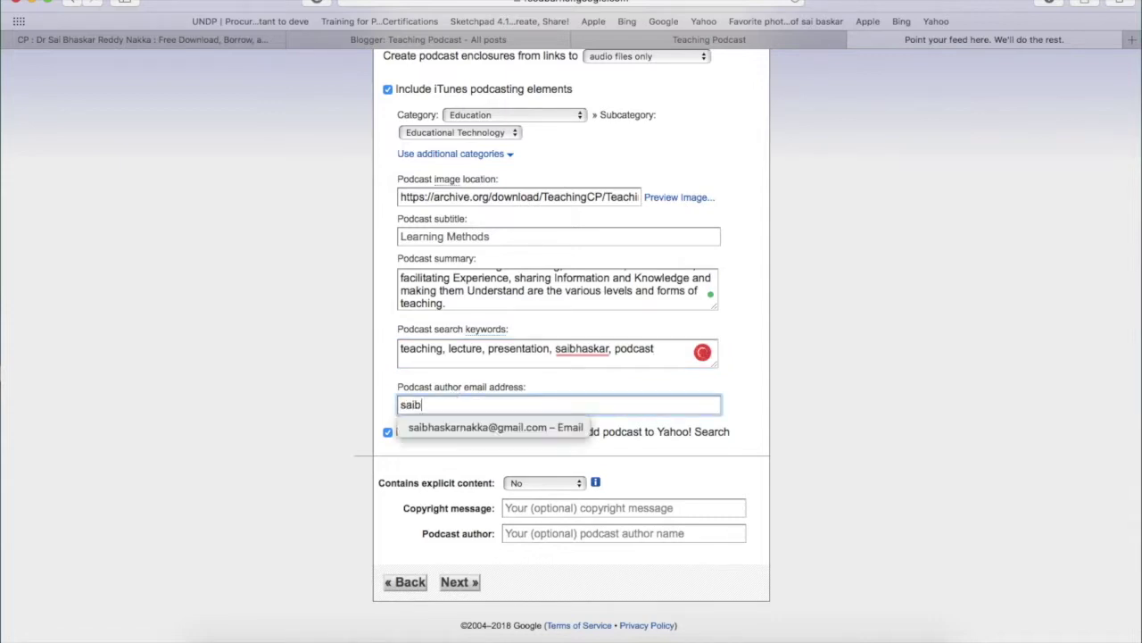
pyautogui.write('h')
pyautogui.click(504, 430)
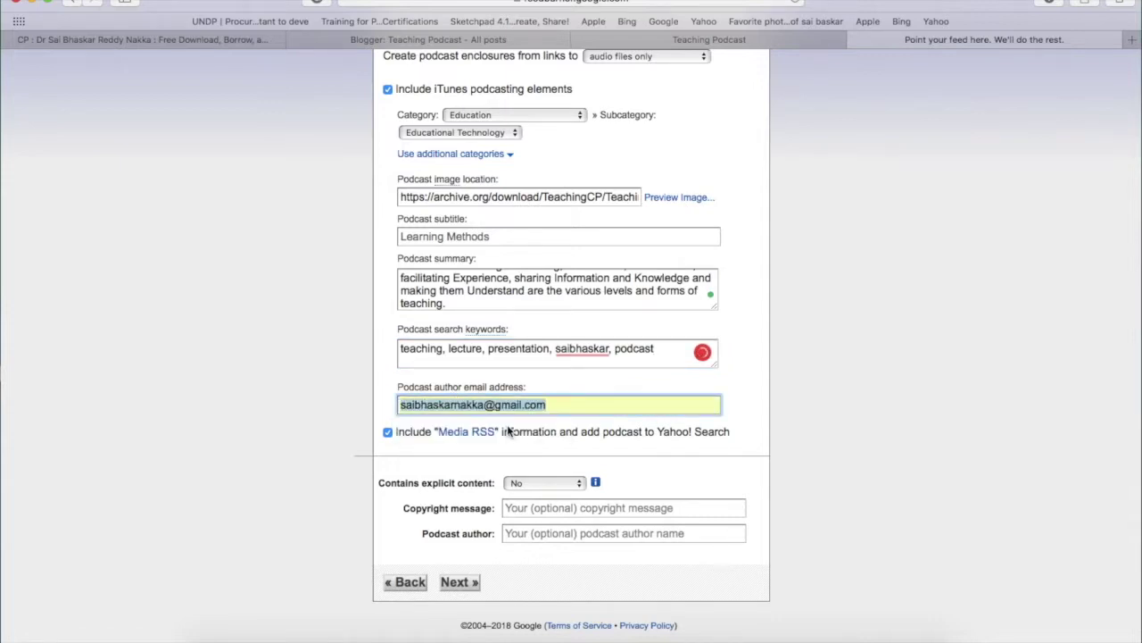
# - Set the podcast's copyright message to "Open Knowledge or Creative Commons"
pyautogui.click(555, 508)
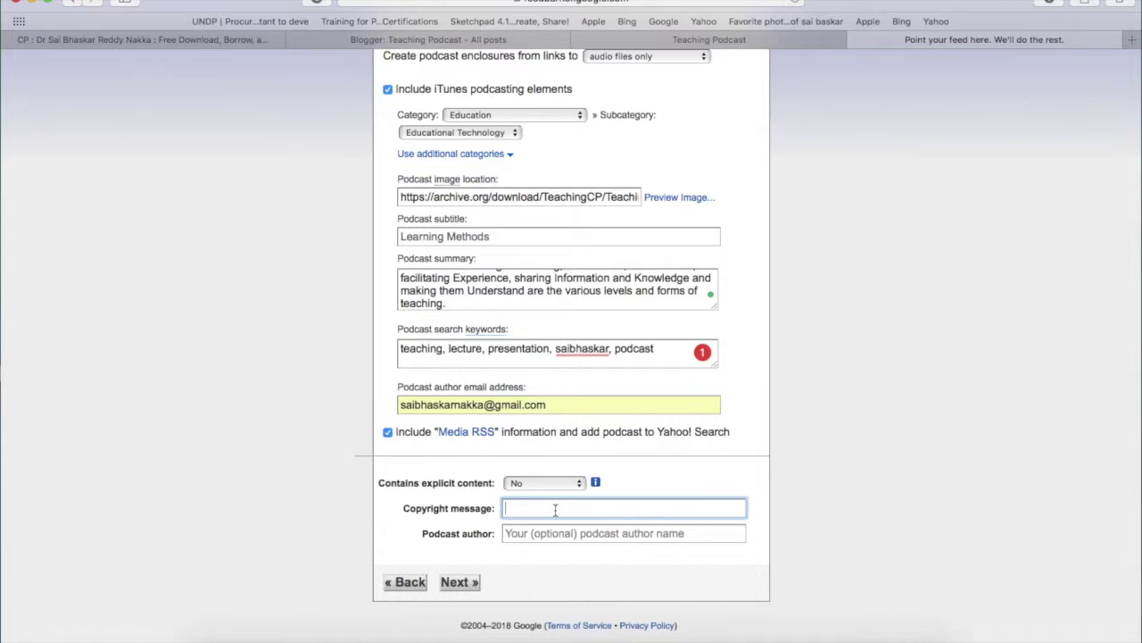
pyautogui.write('Open Knowledge or Creative Commons')
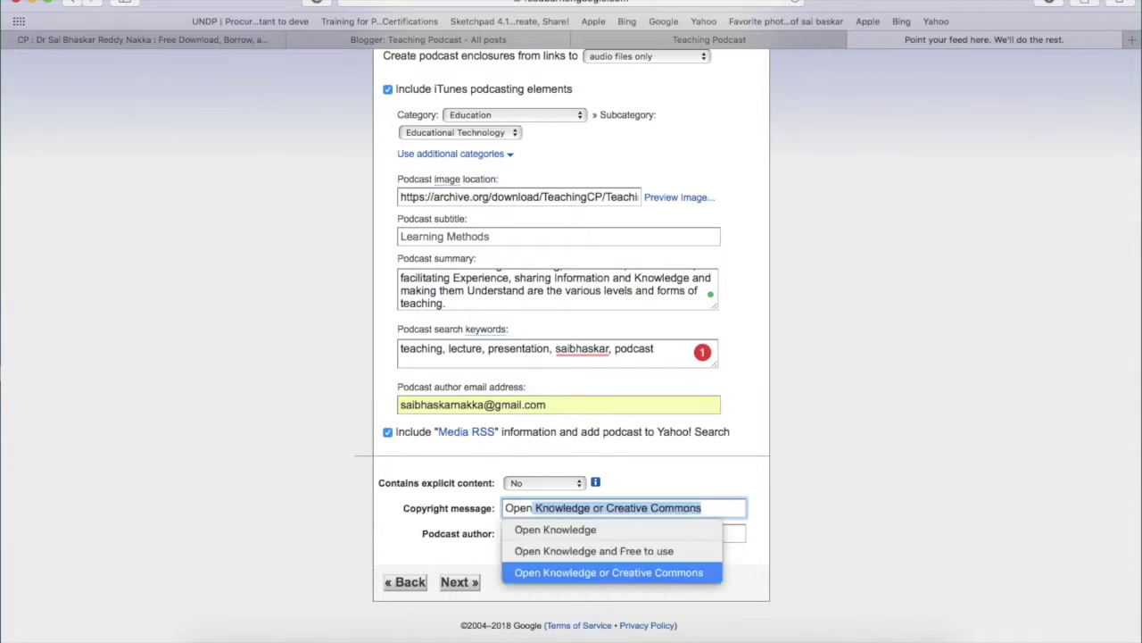
pyautogui.click(714, 510)
pyautogui.click(743, 481)
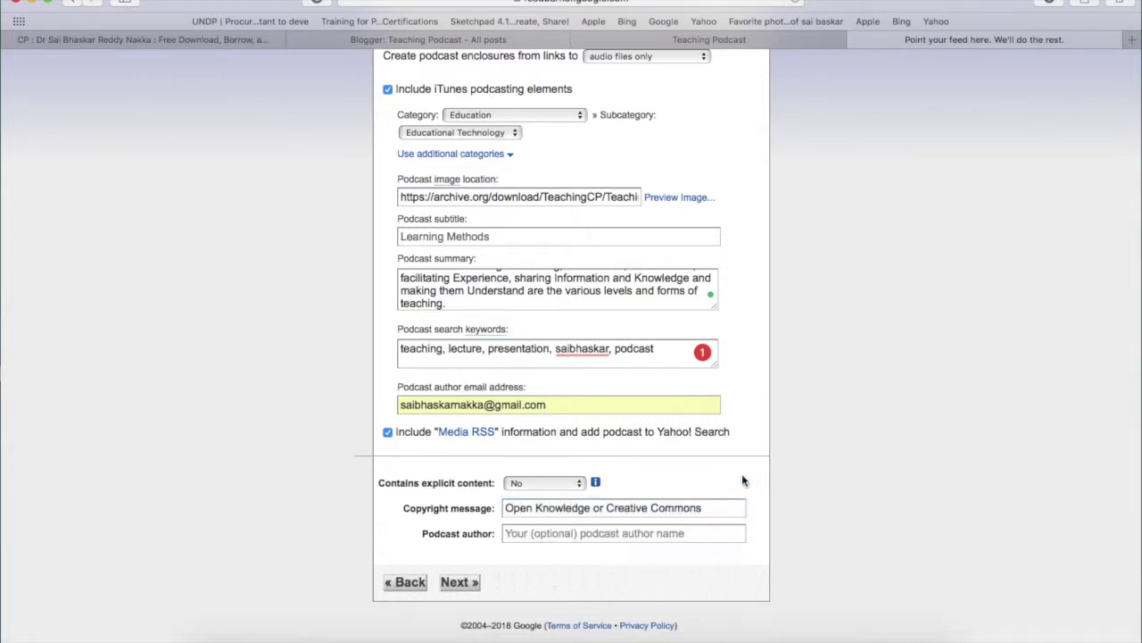
# - Enter the podcast author's full name and continue to the feed traffic statistics options
pyautogui.click(561, 534)
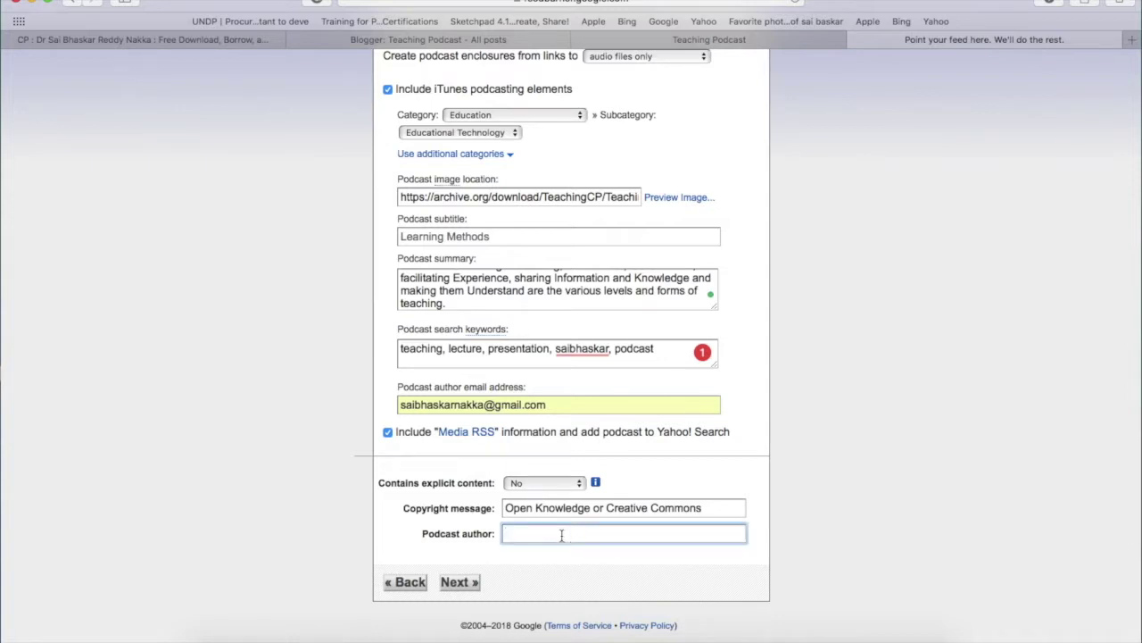
pyautogui.write('Dr Sai Bhaskar Reddy Nakka')
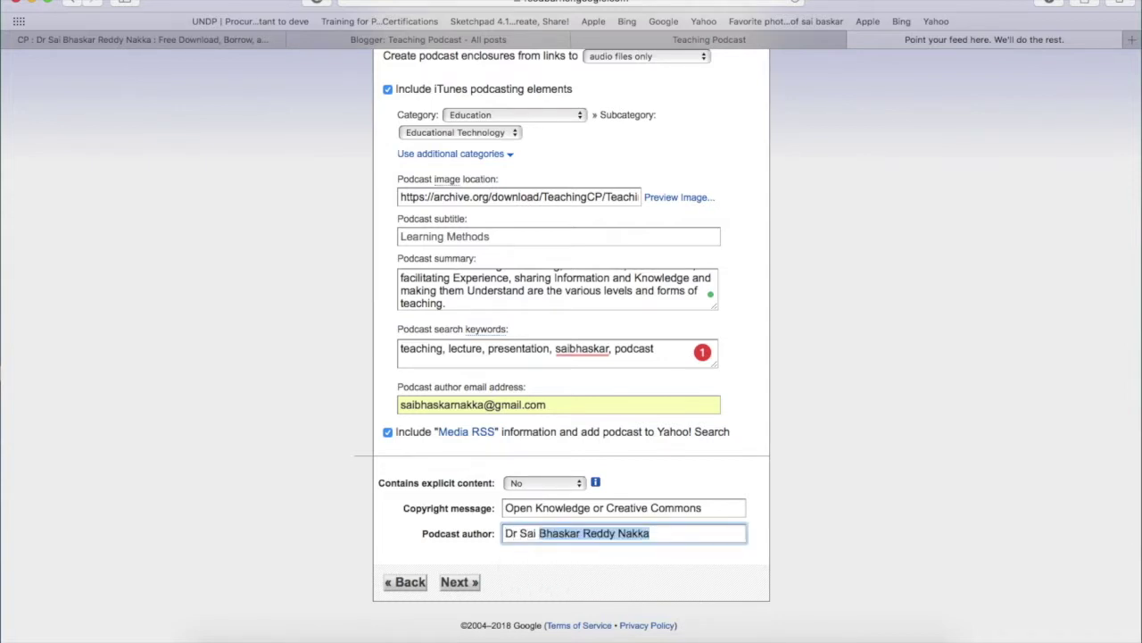
pyautogui.click(671, 536)
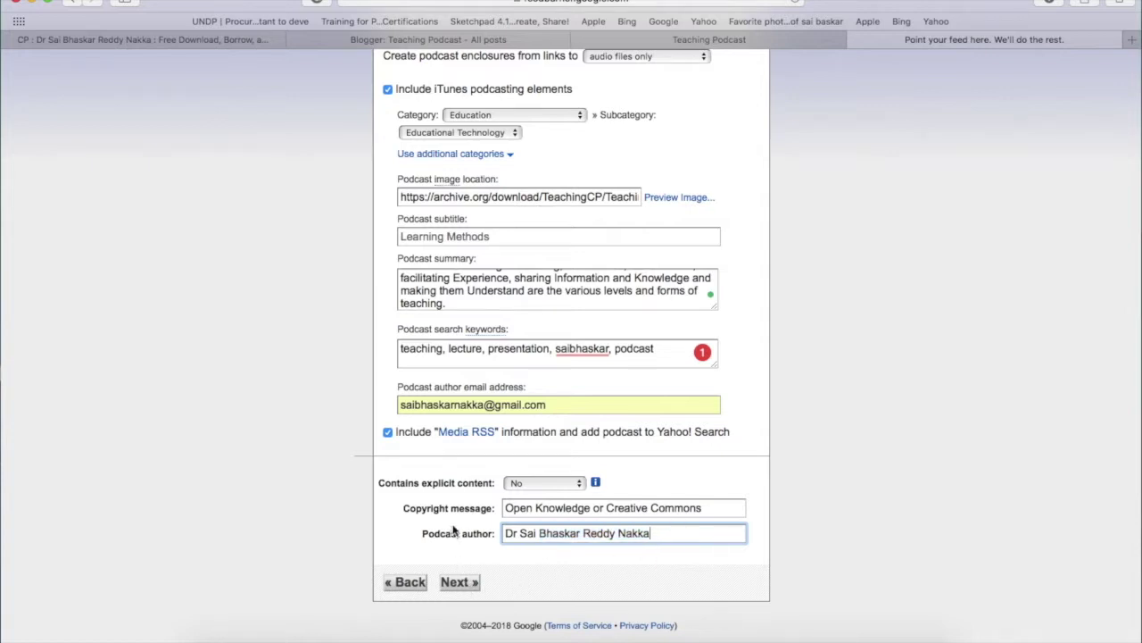
pyautogui.scroll(2, 454, 531)
pyautogui.scroll(-2, 453, 531)
pyautogui.click(463, 583)
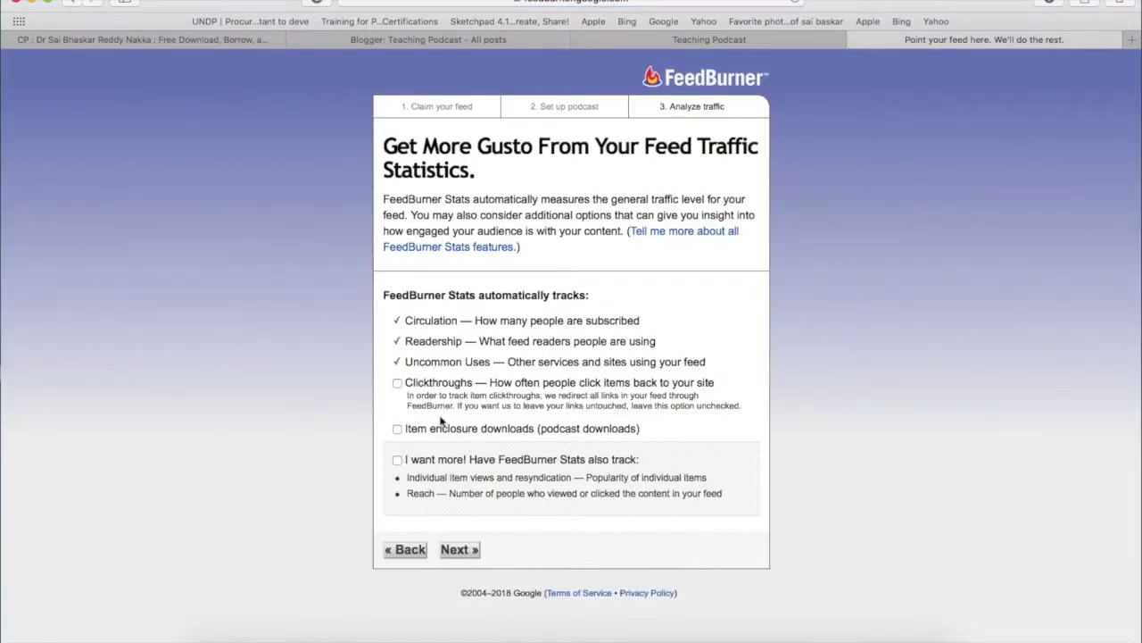
# - Enable tracking of clickthroughs, item enclosure downloads and the additional item views and reach statistics, and complete the feed setup
pyautogui.click(398, 383)
pyautogui.click(398, 430)
pyautogui.click(397, 460)
pyautogui.click(462, 549)
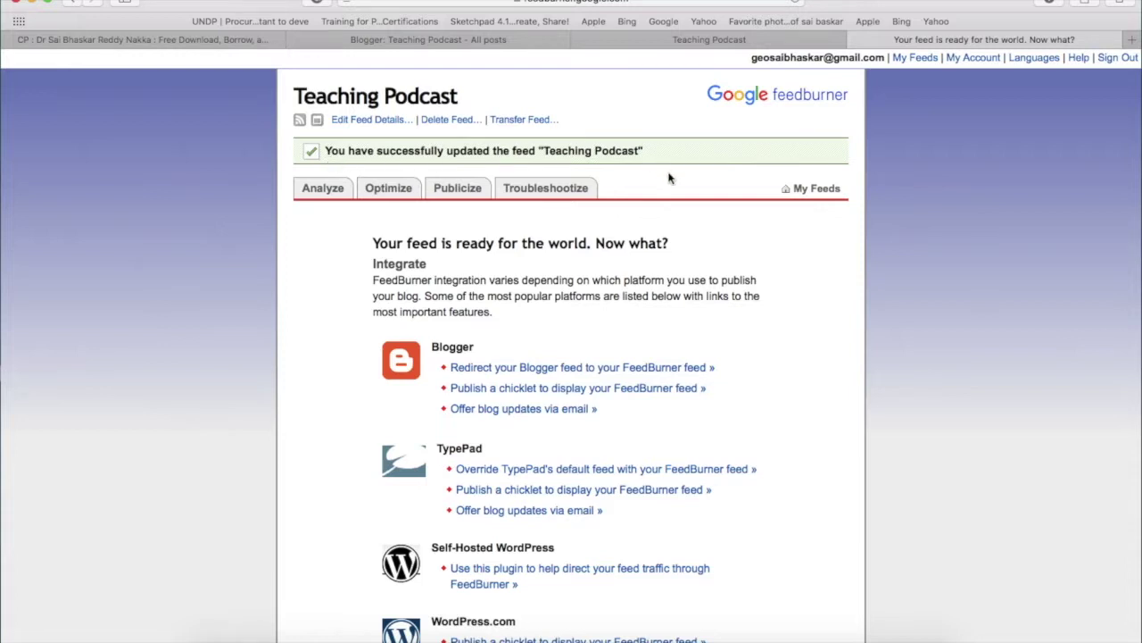
# - Open the public page of the Teaching Podcast feed and copy its web address
pyautogui.click(301, 125)
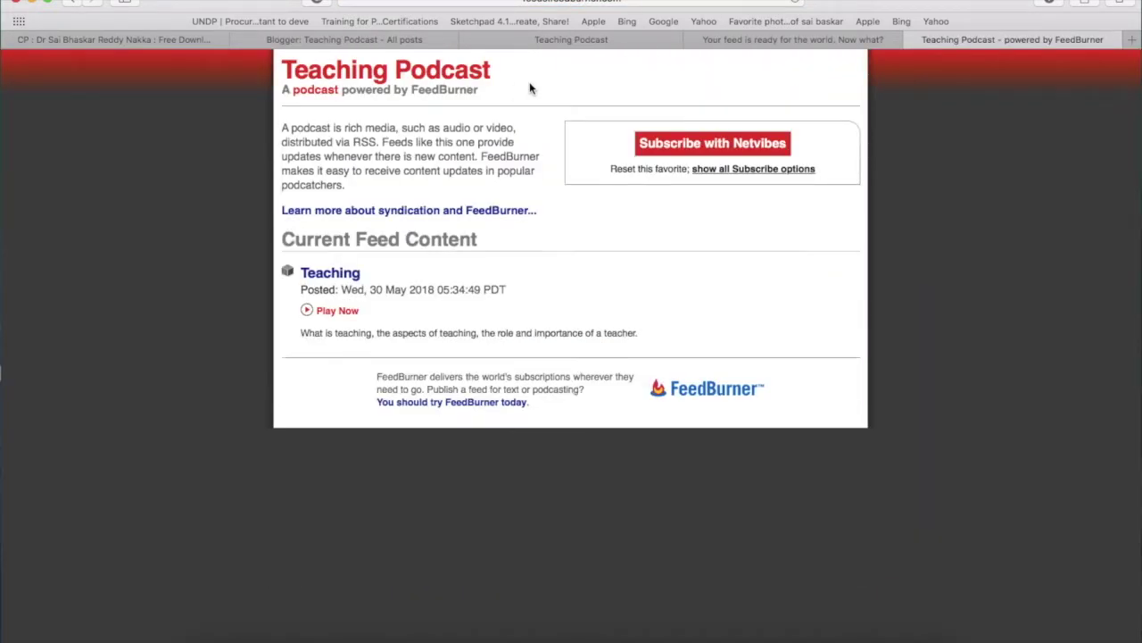
pyautogui.click(644, 3)
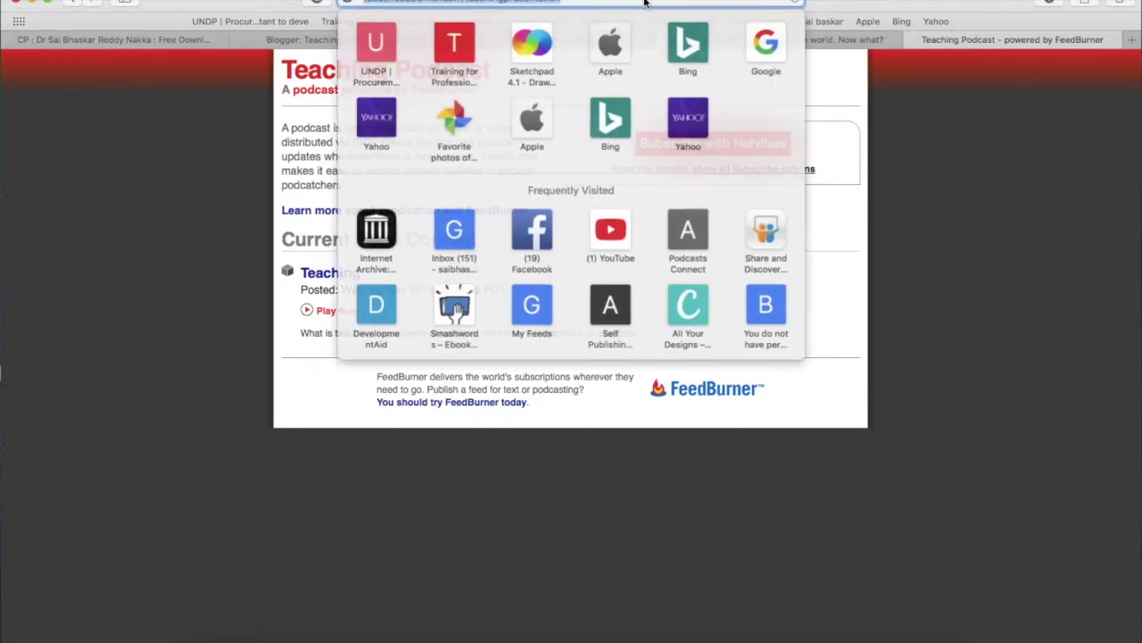
pyautogui.rightClick(504, 4)
pyautogui.click(533, 23)
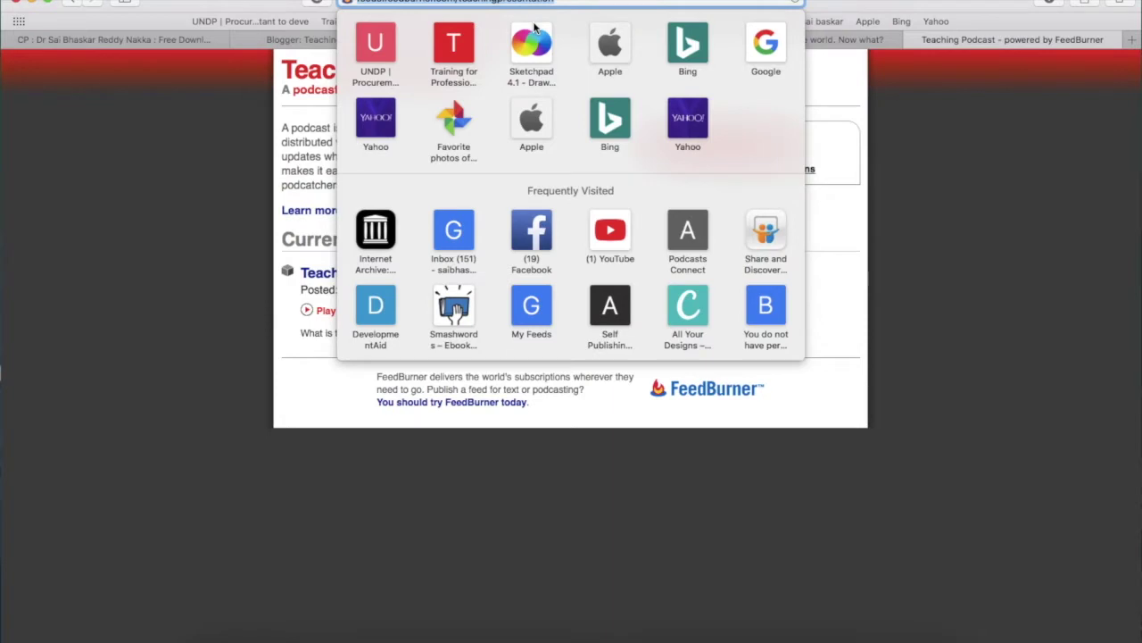
pyautogui.click(834, 73)
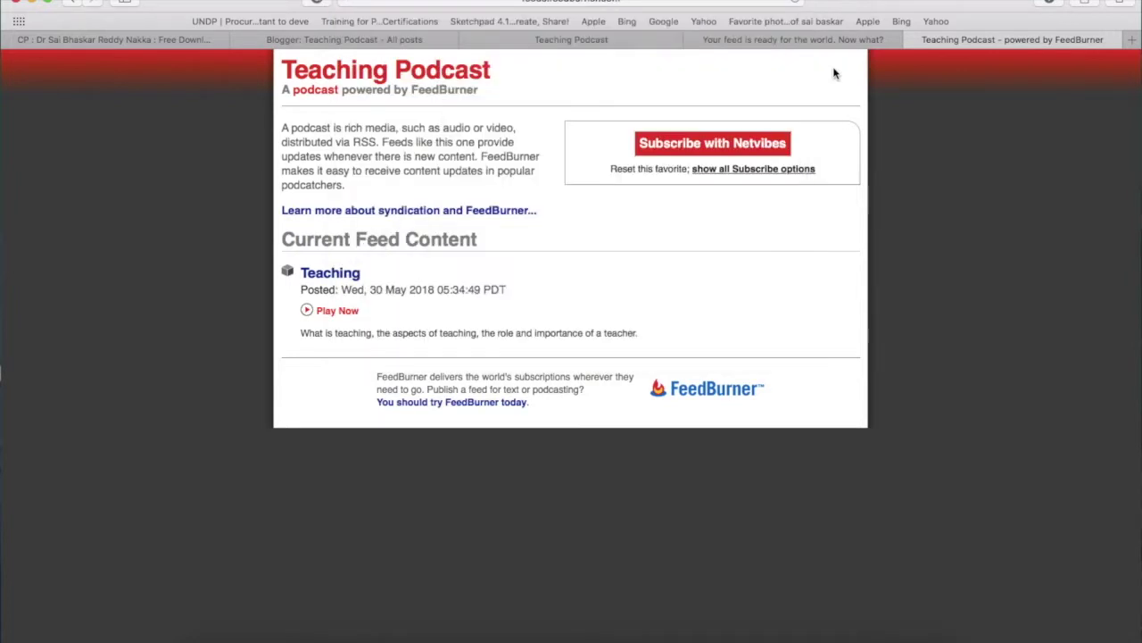
# - Switch to the Blogger dashboard and open the site feed options in the blog's Other settings
pyautogui.click(338, 41)
pyautogui.moveTo(263, 265)
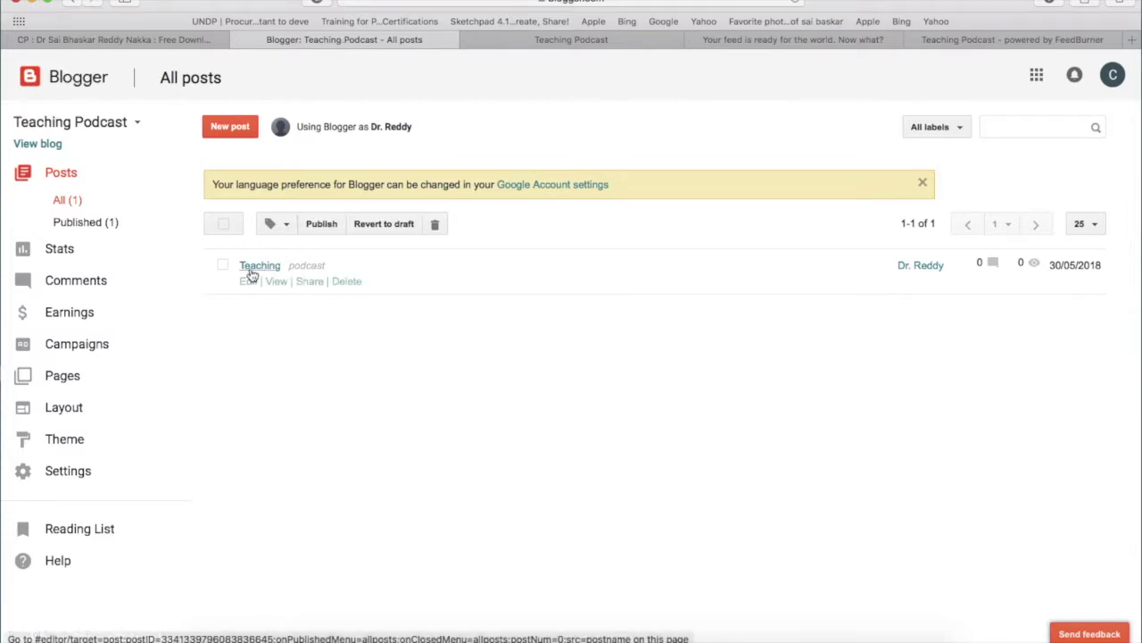
pyautogui.click(70, 471)
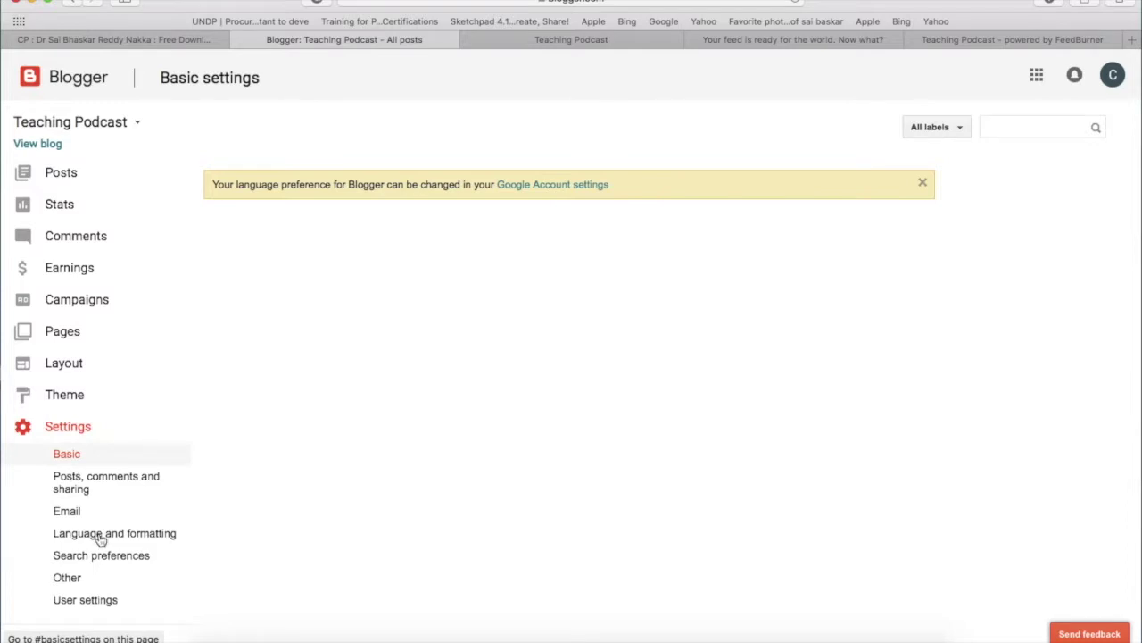
pyautogui.click(70, 577)
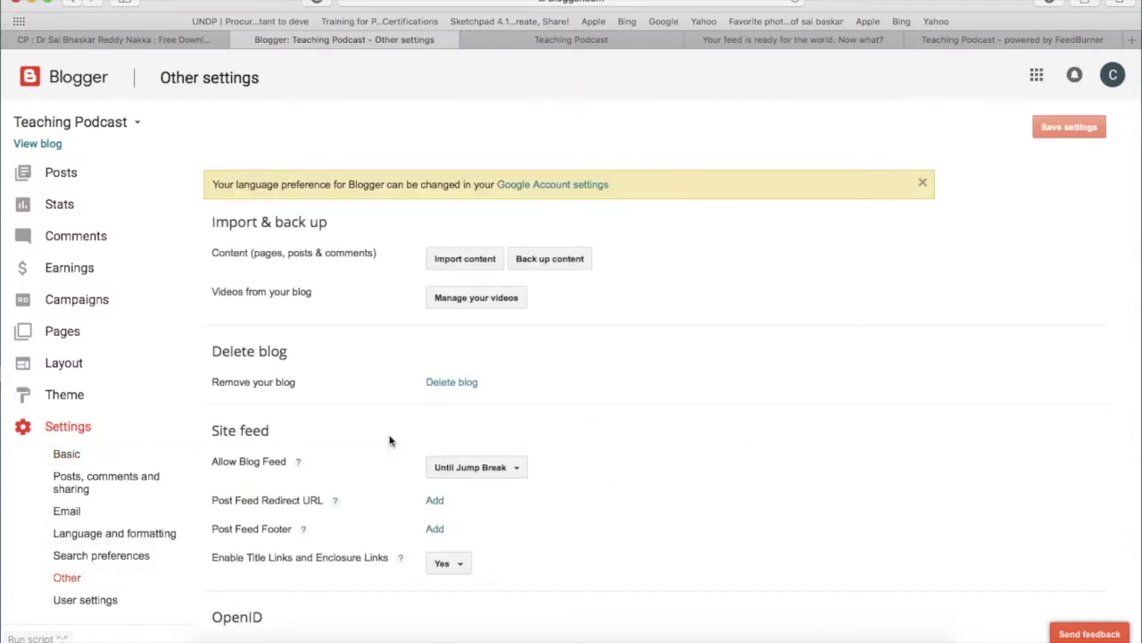
pyautogui.scroll(-4, 390, 439)
pyautogui.scroll(2, 411, 406)
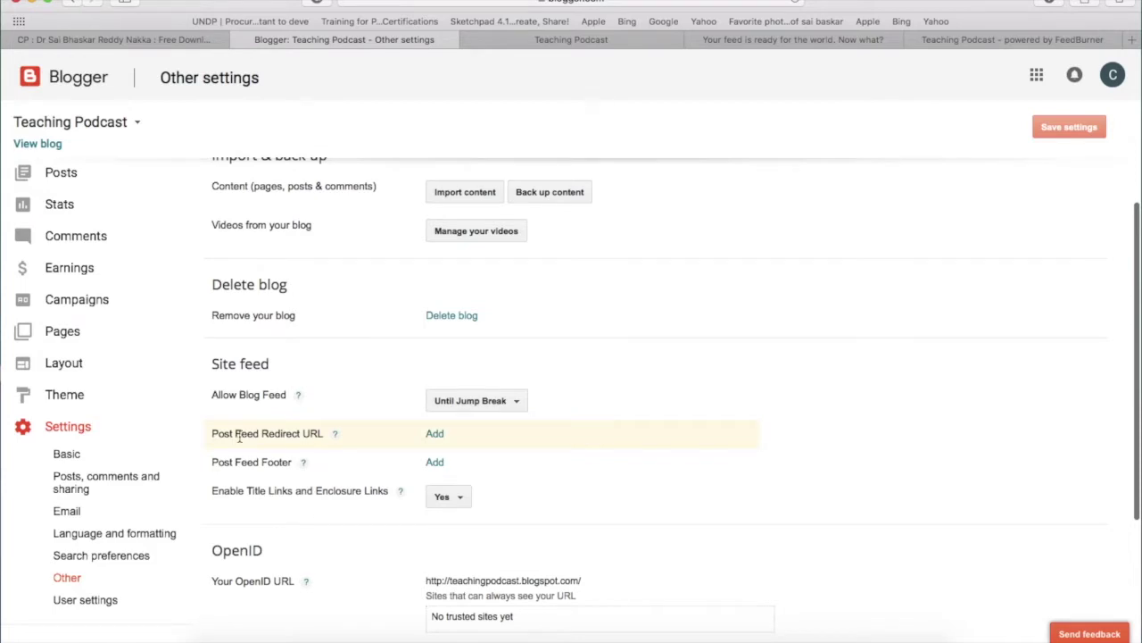
pyautogui.click(436, 436)
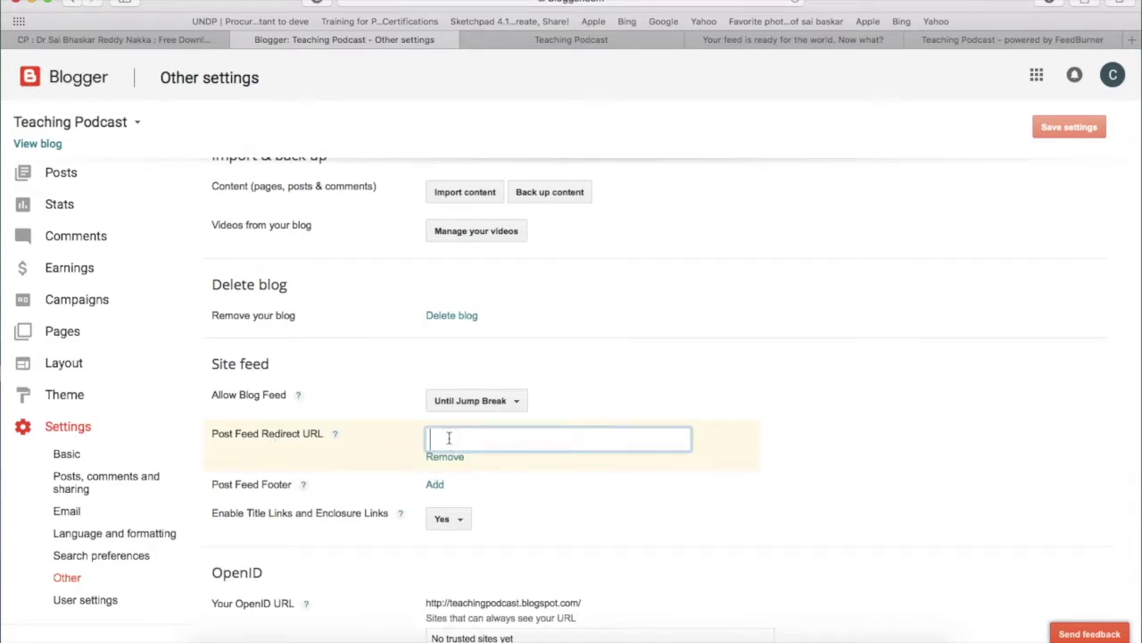
pyautogui.press('super+v')
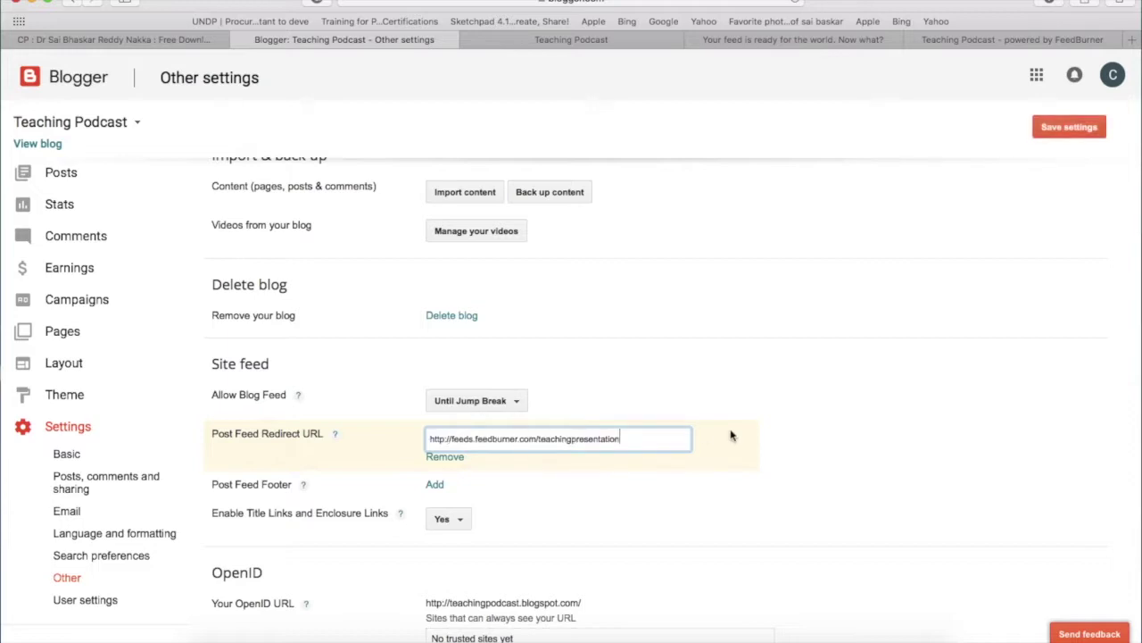
pyautogui.scroll(-5, 732, 434)
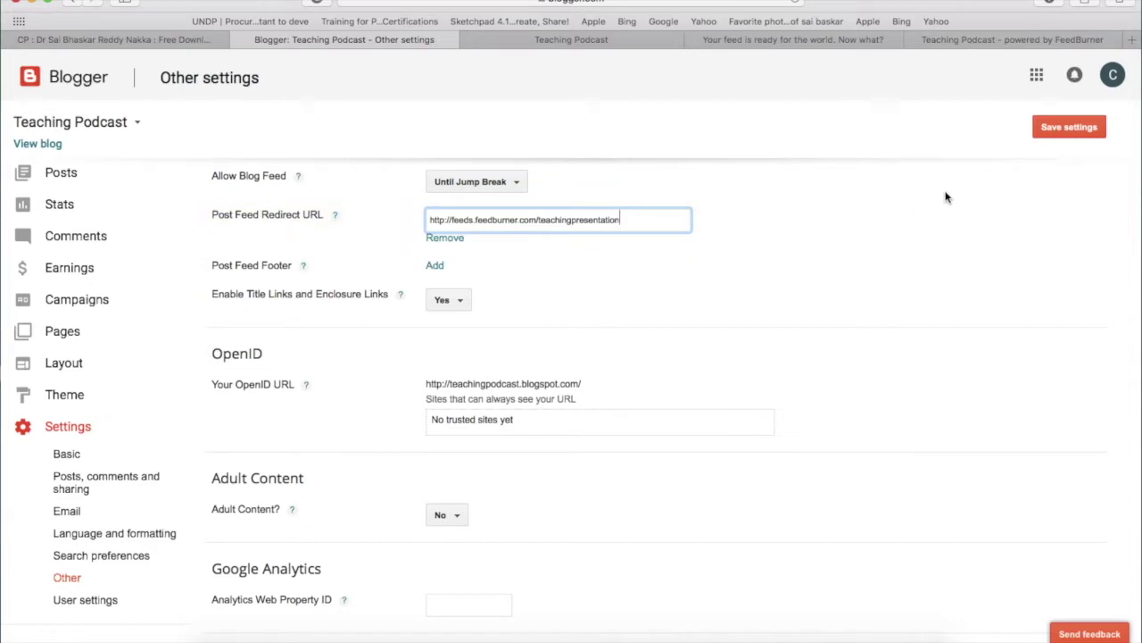
pyautogui.click(1066, 129)
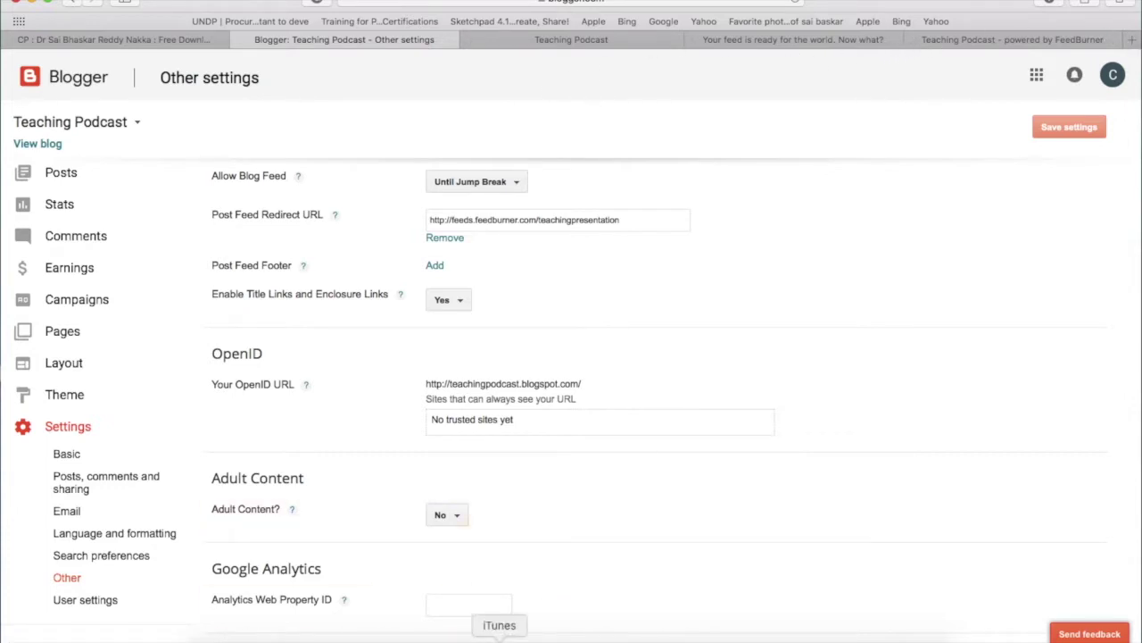
# - Switch to iTunes and open the Make a Podcast page from the podcast Store
pyautogui.click(499, 637)
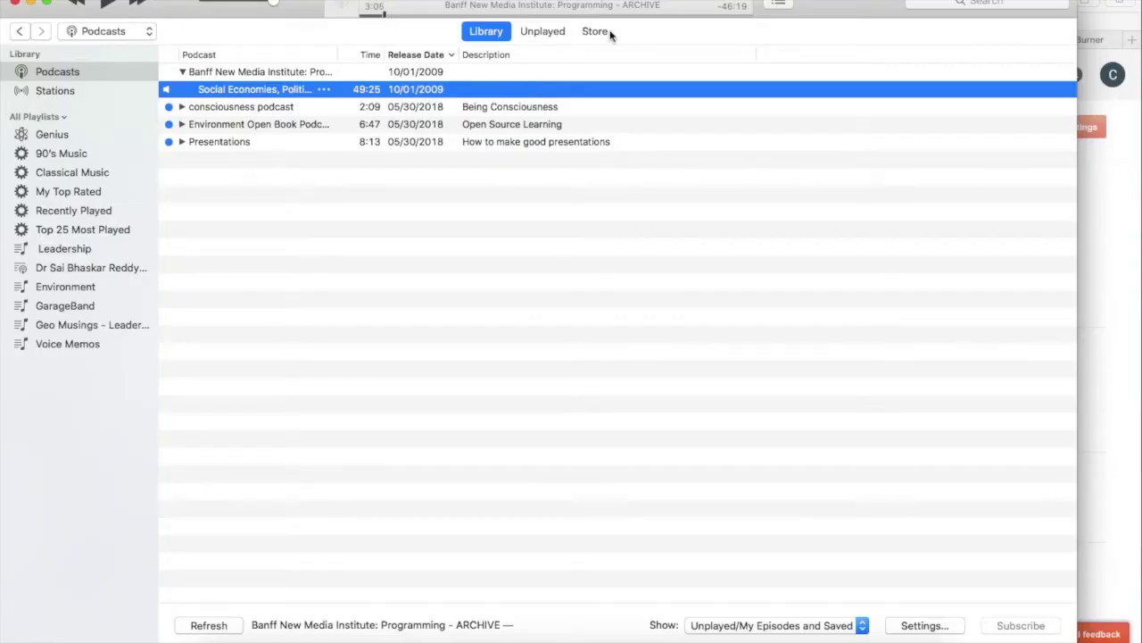
pyautogui.click(595, 32)
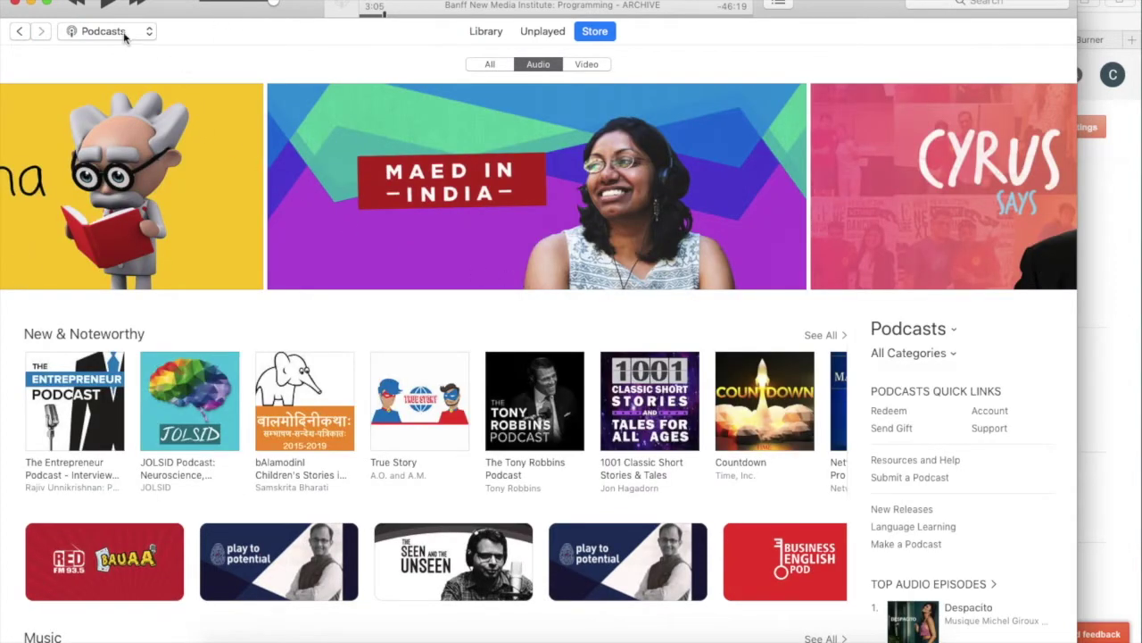
pyautogui.click(913, 545)
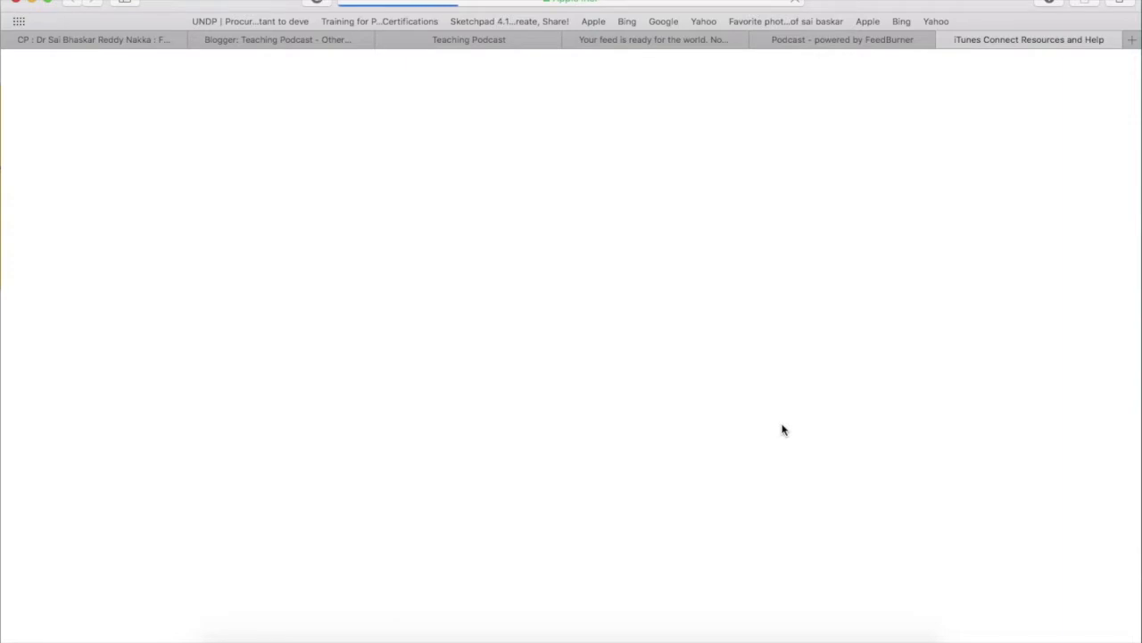
# - Change the web address of the help page to itunesconnect.apple.com/en/podcasts/overview and open iTunes Connect
pyautogui.click(571, 1)
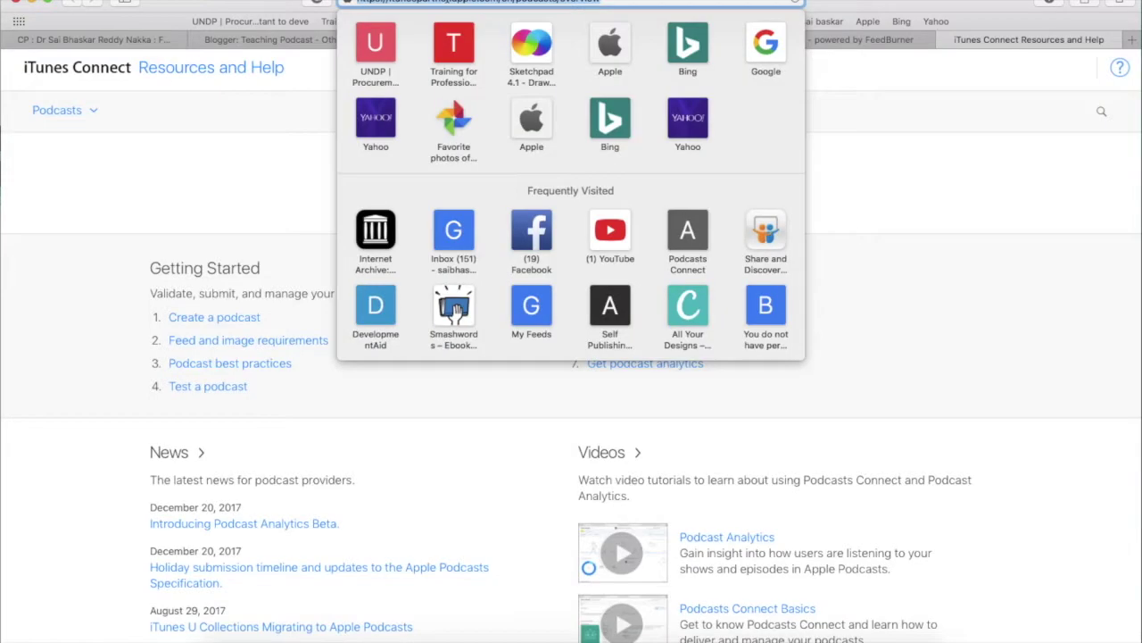
pyautogui.click(450, 2)
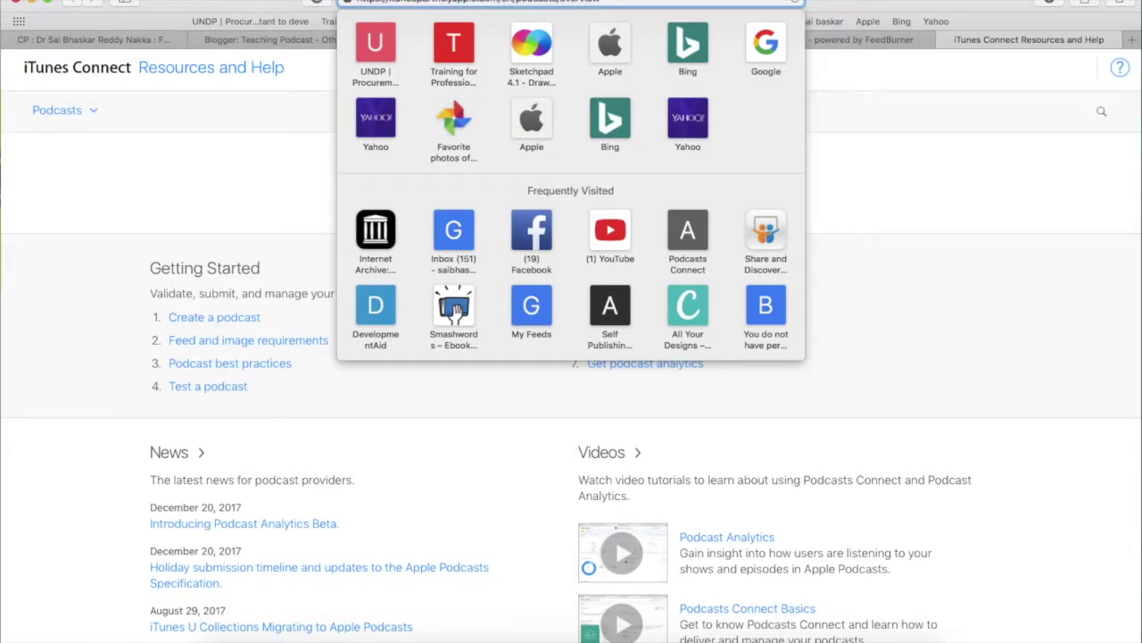
pyautogui.press('Escape')
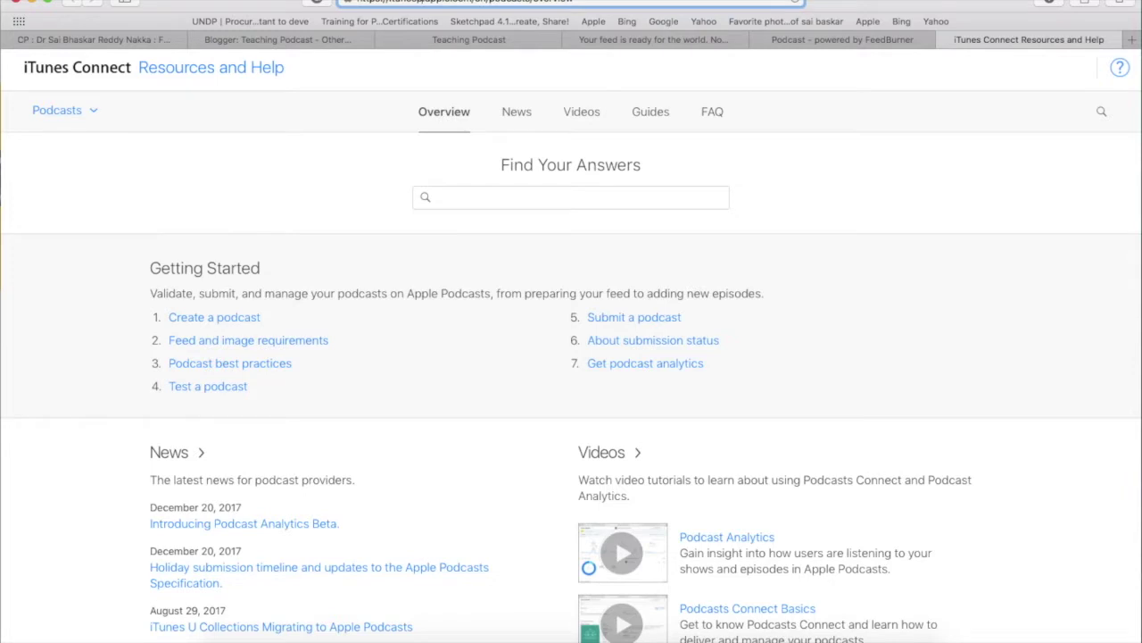
pyautogui.write('connect')
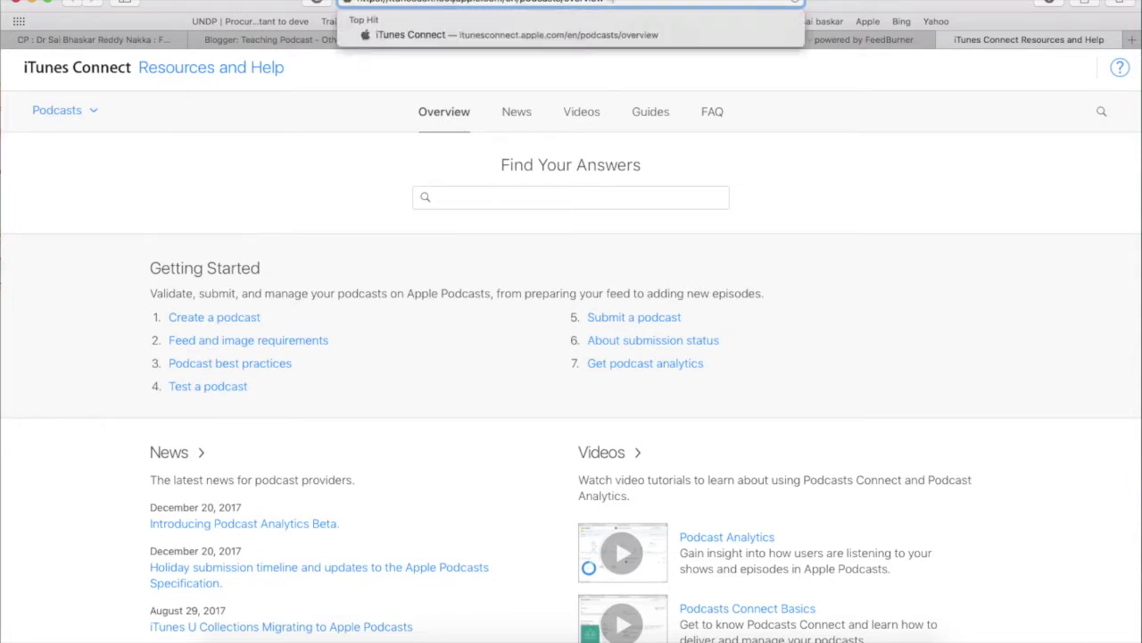
pyautogui.click(510, 34)
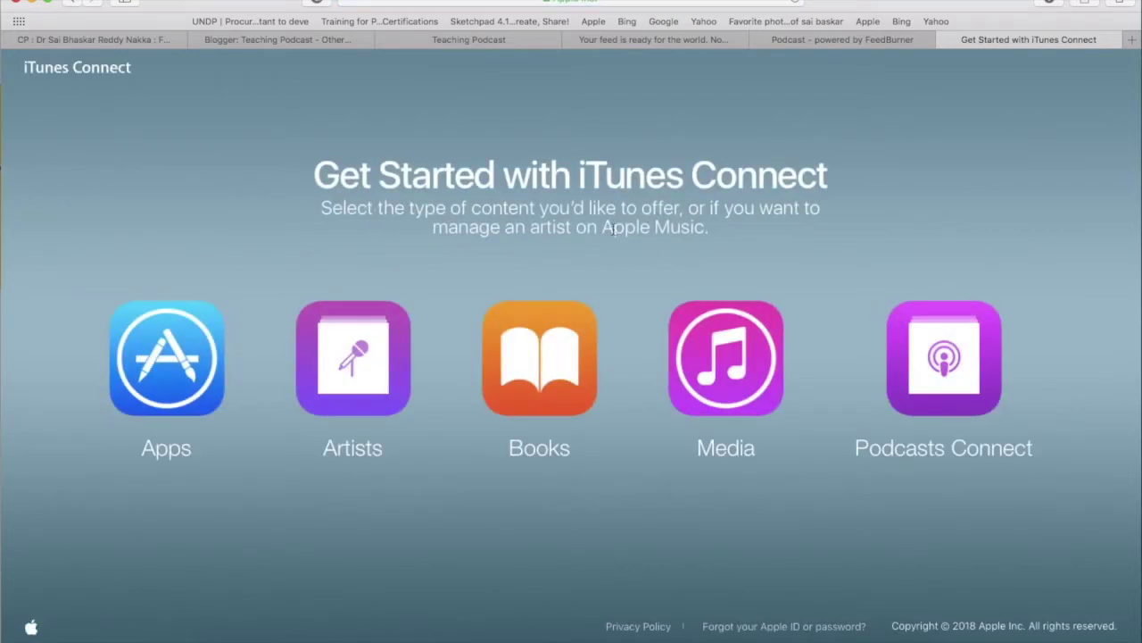
pyautogui.click(948, 372)
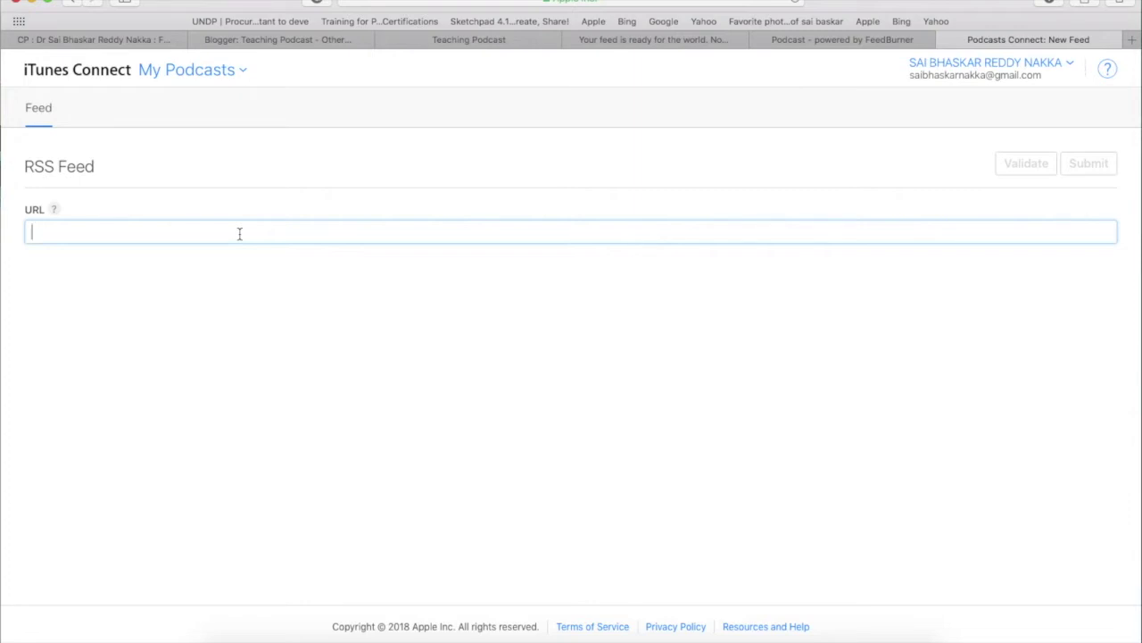
pyautogui.press('super+v')
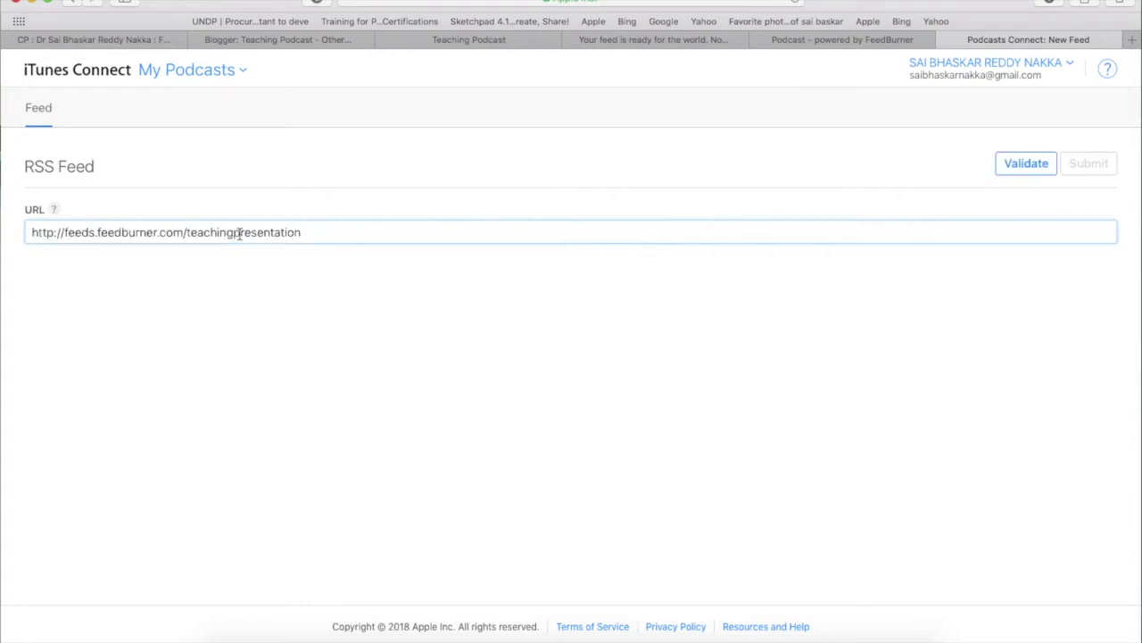
pyautogui.click(1026, 166)
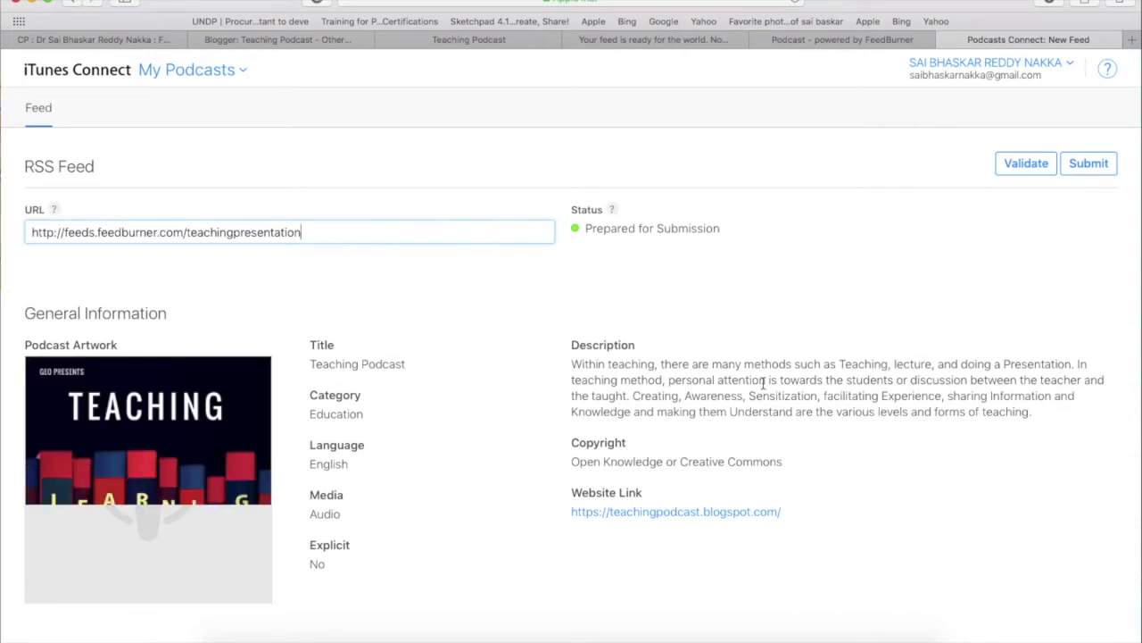
# - Review the validated podcast's artwork, general information and episode list, and submit the podcast for review
pyautogui.scroll(-4, 763, 383)
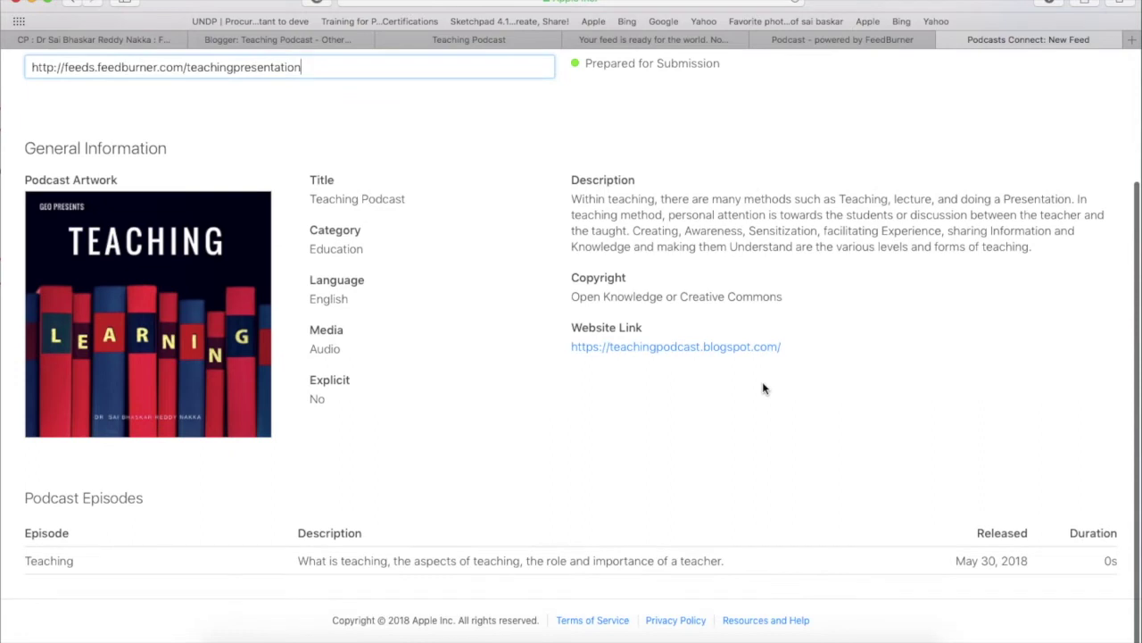
pyautogui.scroll(2, 763, 389)
pyautogui.scroll(1, 763, 388)
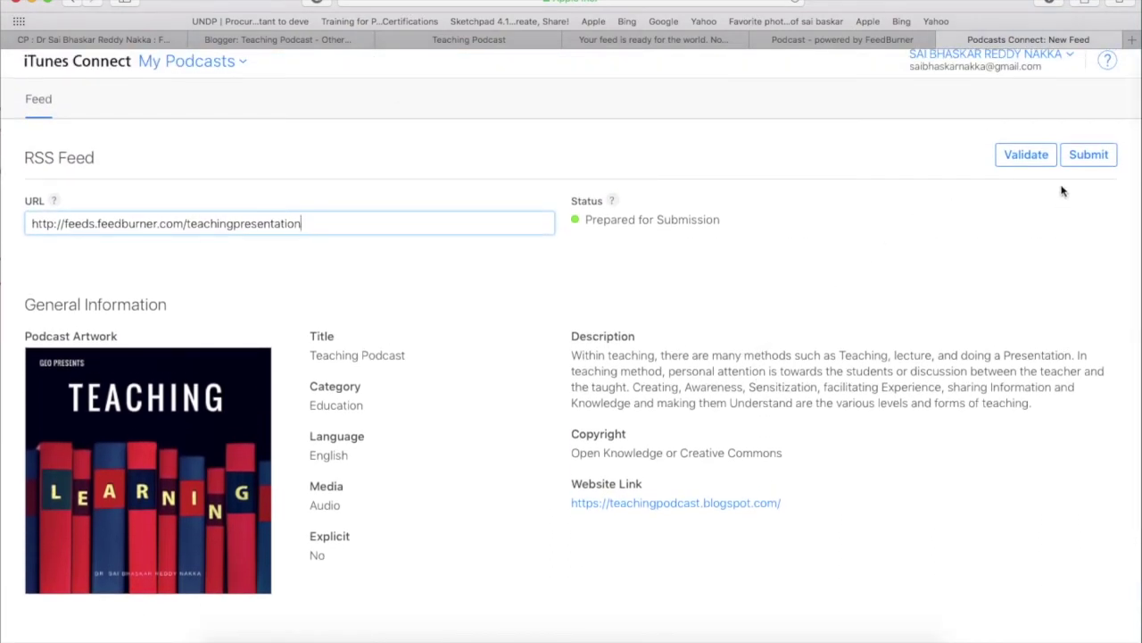
pyautogui.click(1091, 155)
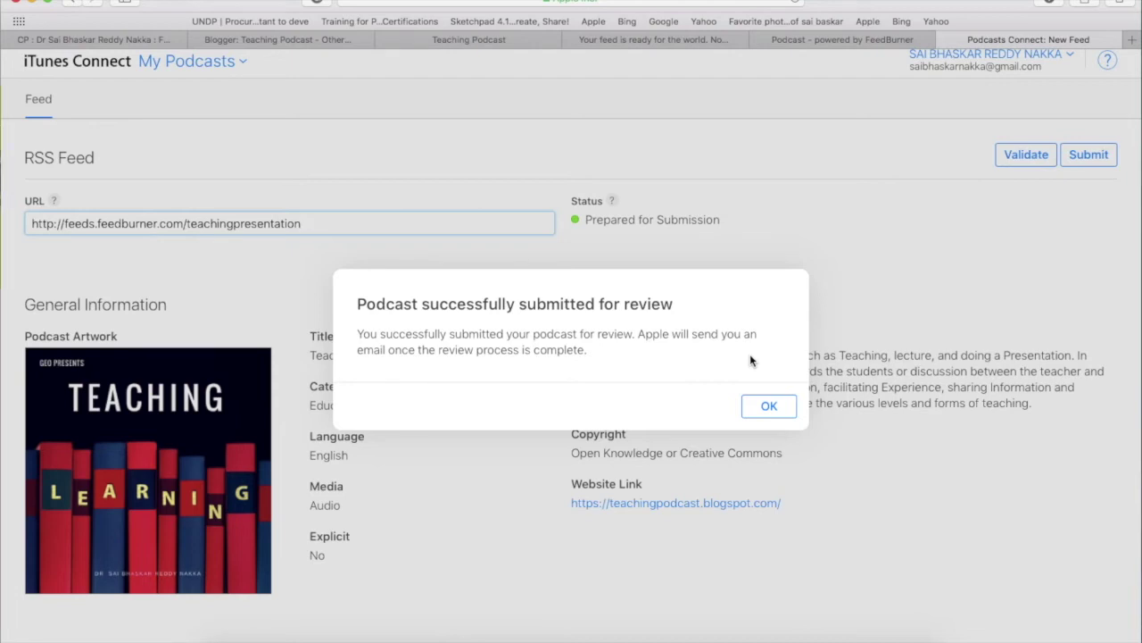
pyautogui.click(769, 404)
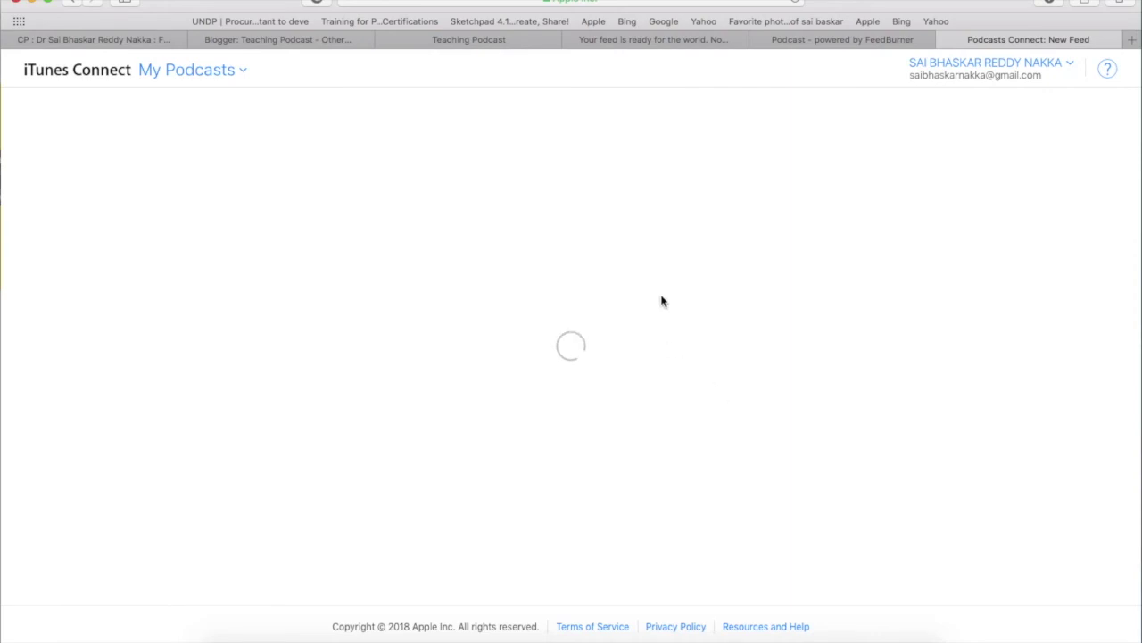